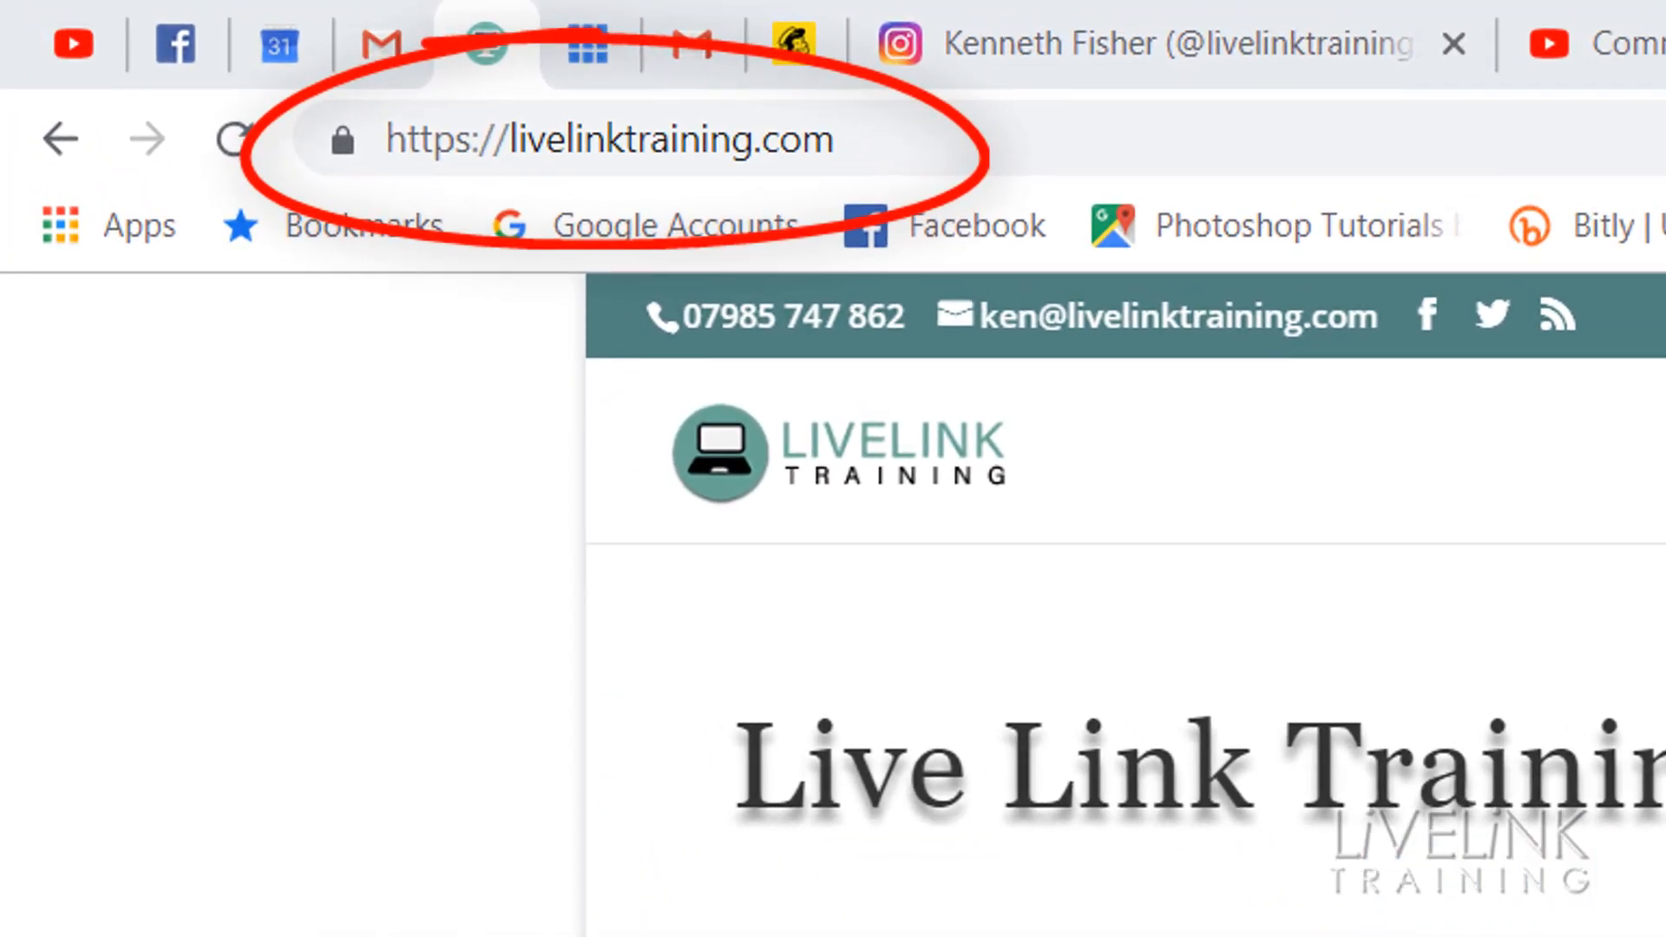
{"action": "scroll", "coordinate": [1125, 607], "scroll_direction": "down", "scroll_amount": 15}
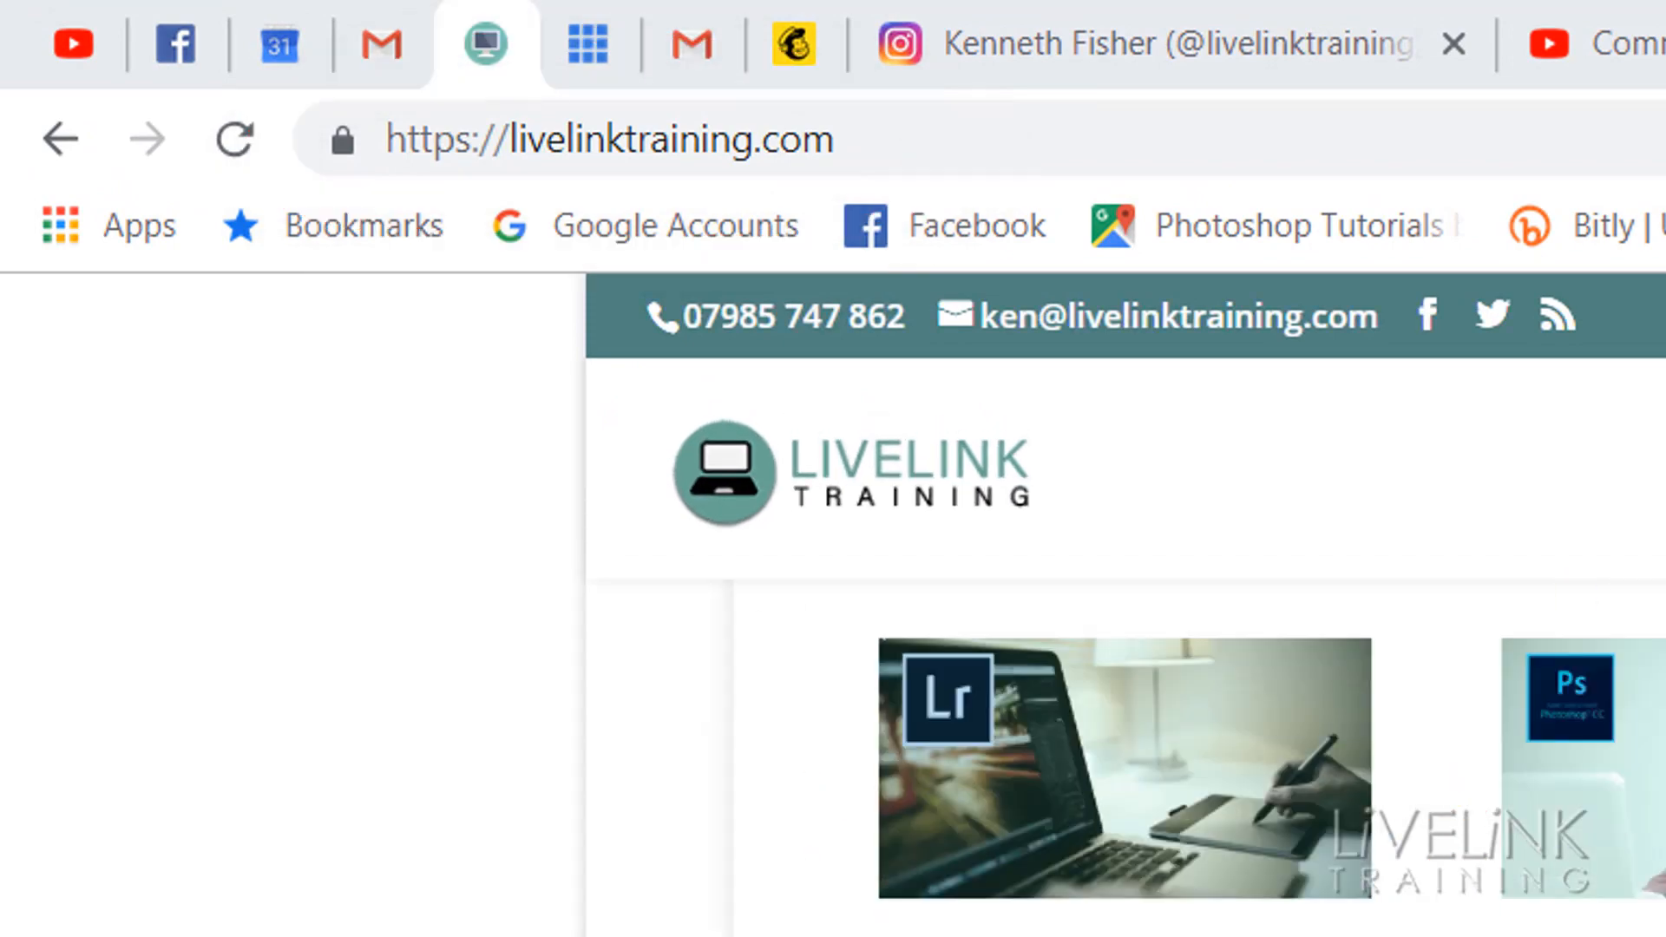
{"action": "scroll", "coordinate": [1125, 607], "scroll_direction": "down", "scroll_amount": 10}
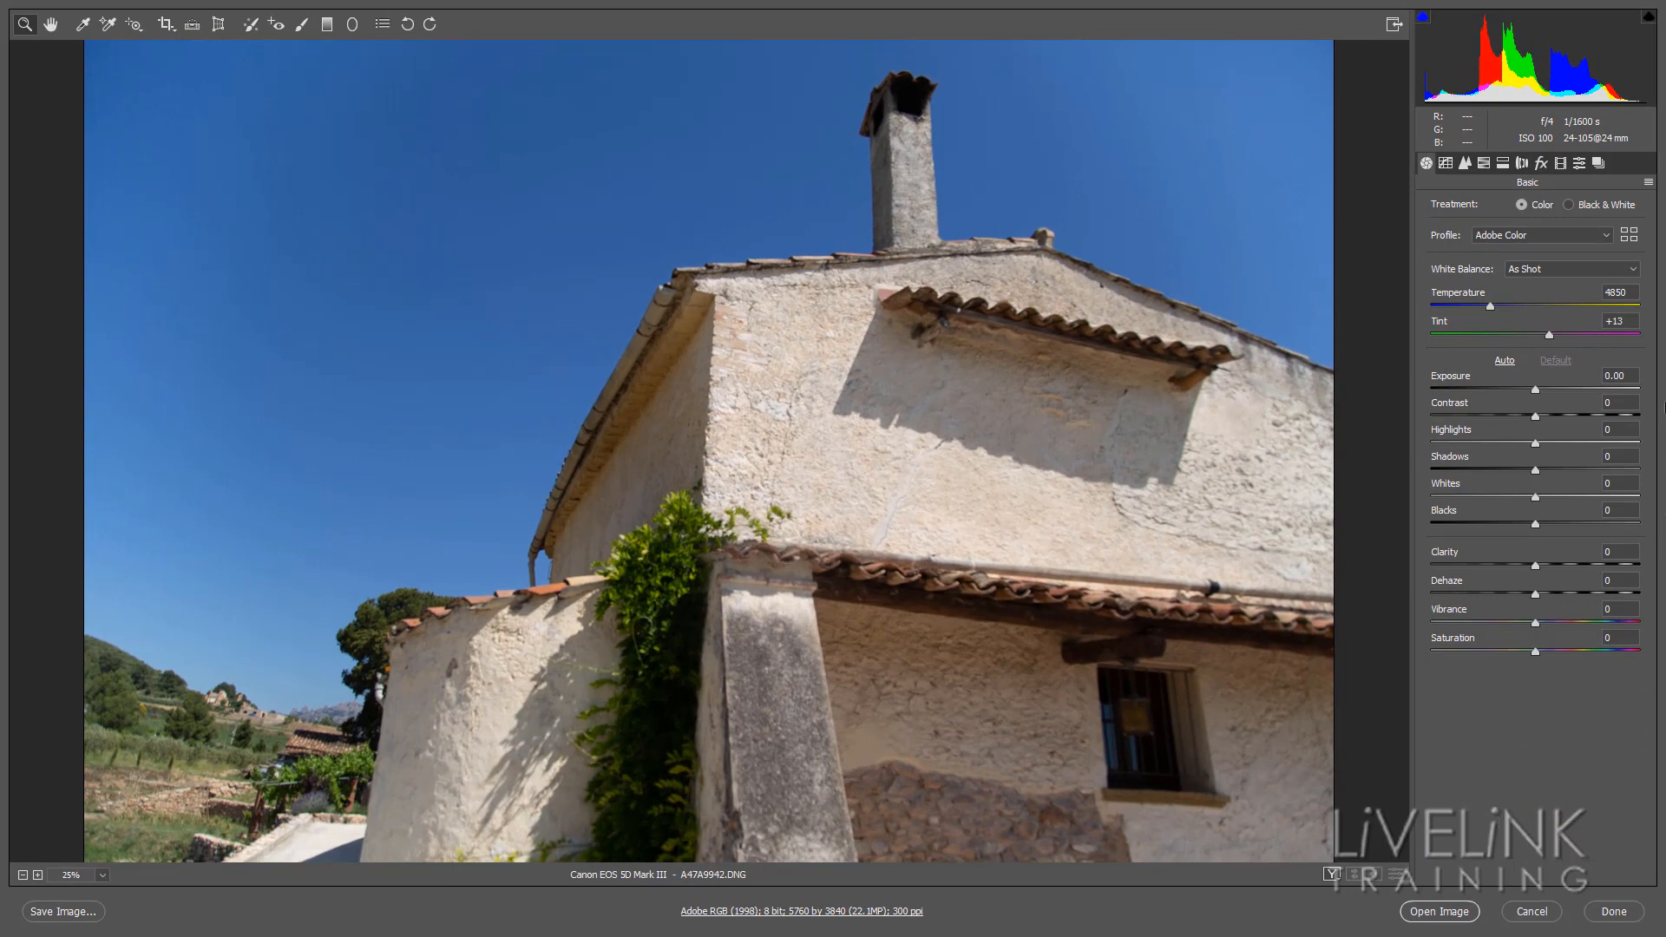
Check the photo's profile list and open the Profile Browser.
{"action": "left_click", "coordinate": [1605, 237]}
{"action": "left_click", "coordinate": [1604, 237]}
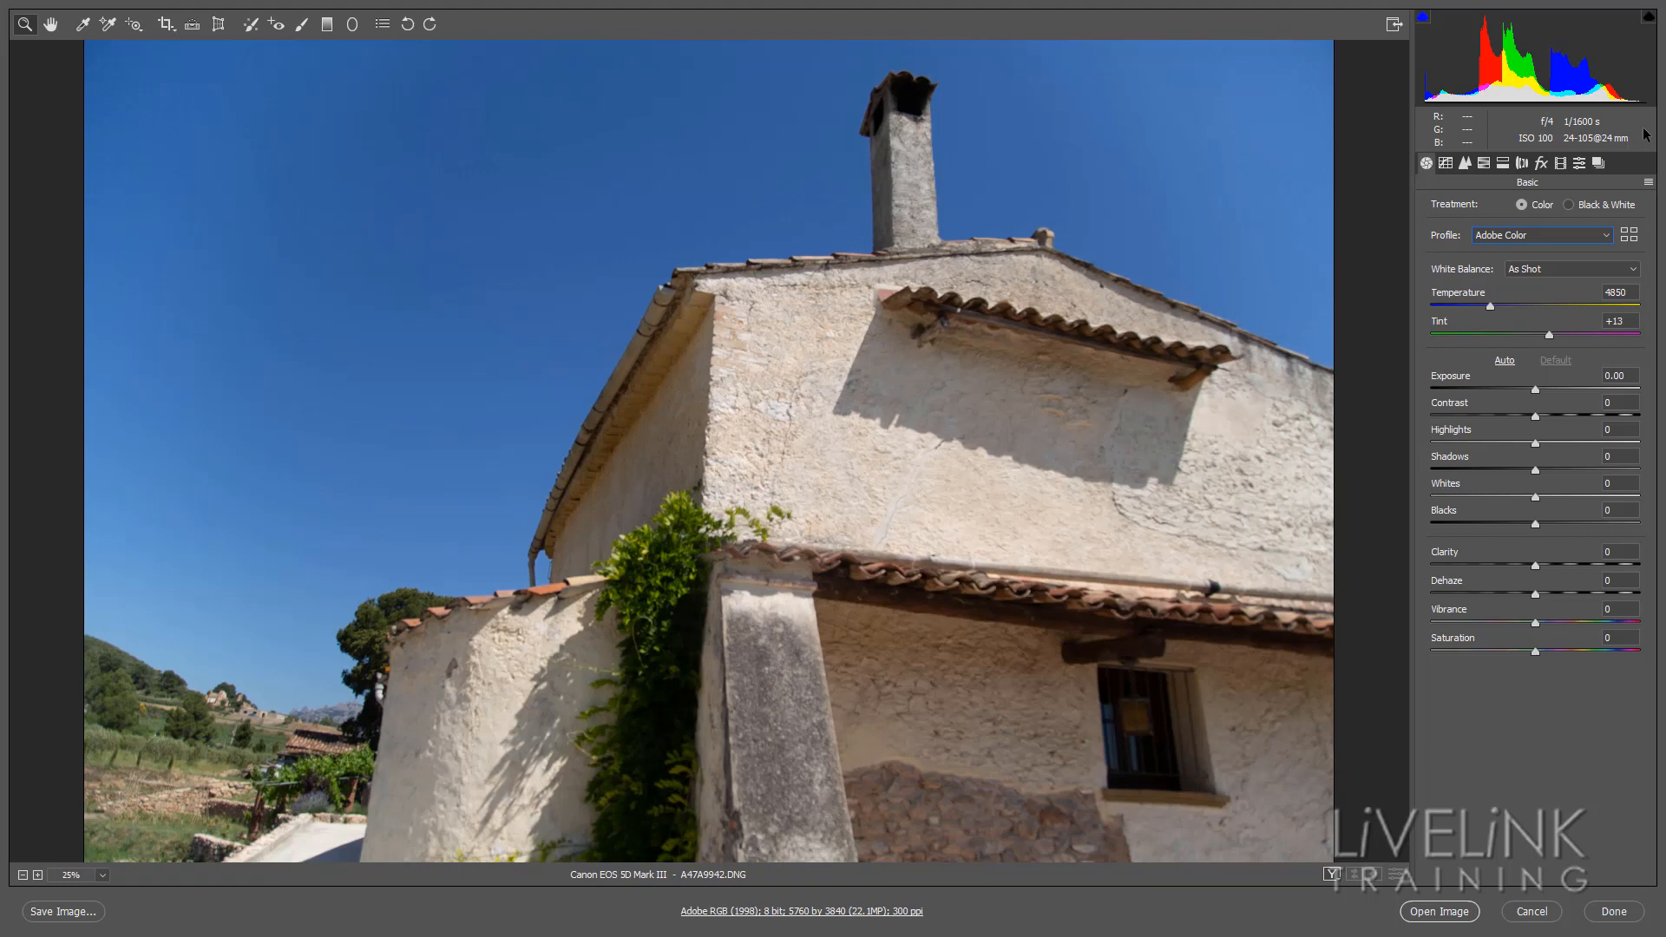
{"action": "left_click", "coordinate": [1628, 236]}
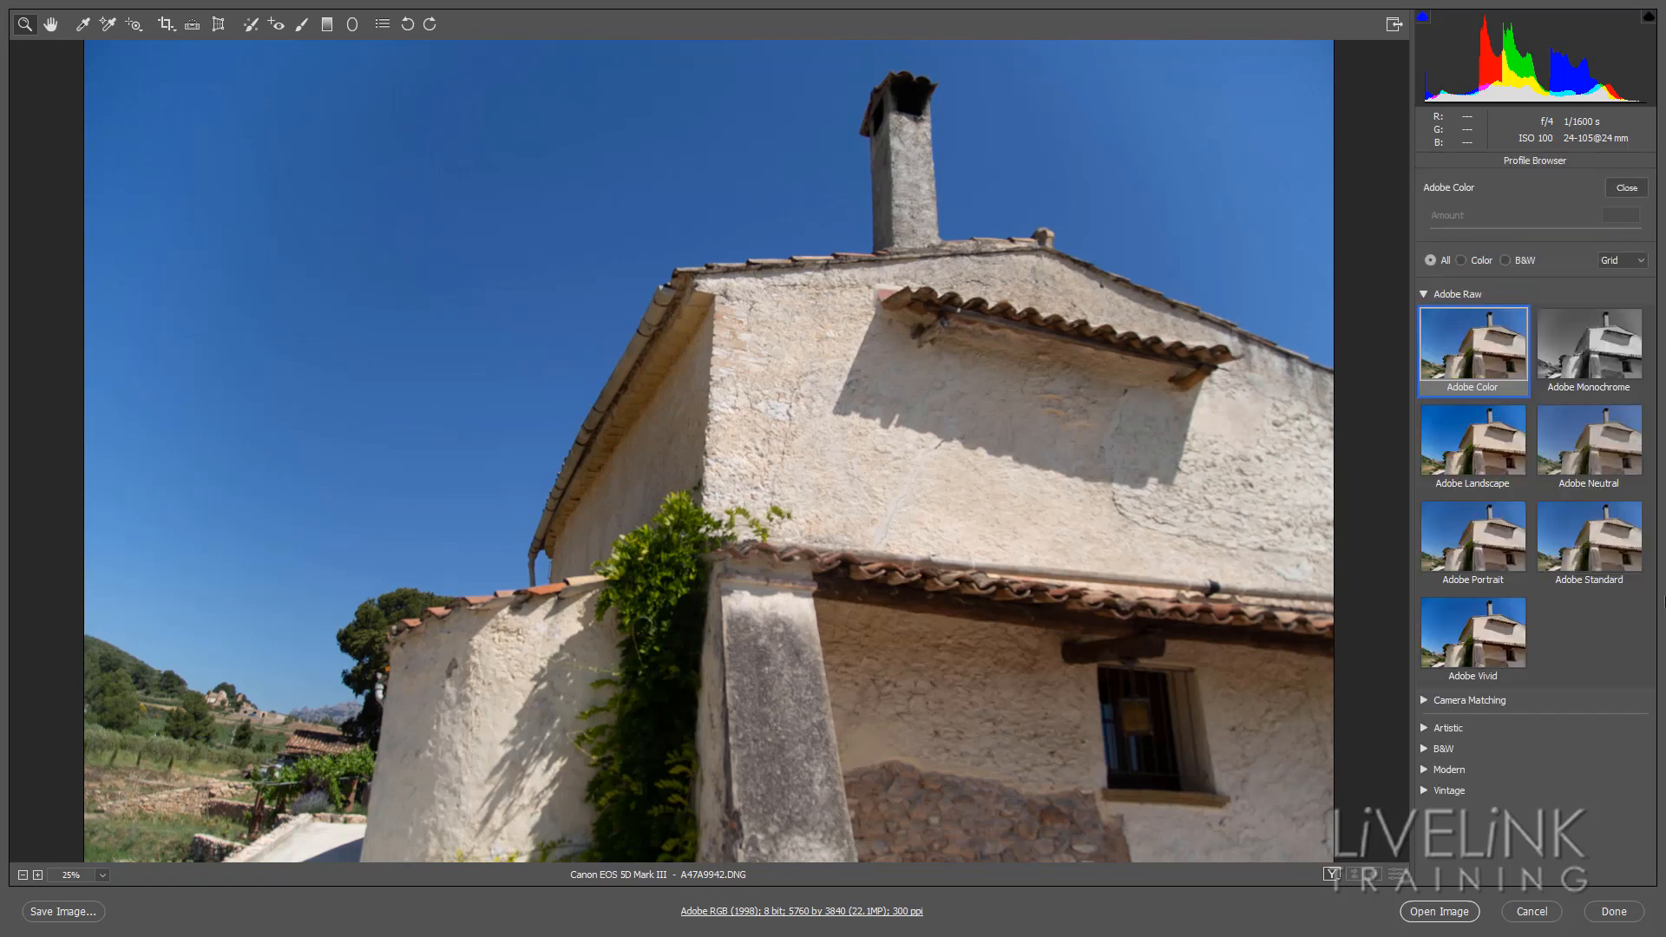
Filter the available profiles to Color only and to B&W only, and show all of them again.
{"action": "left_click", "coordinate": [1582, 552]}
{"action": "left_click", "coordinate": [1494, 261]}
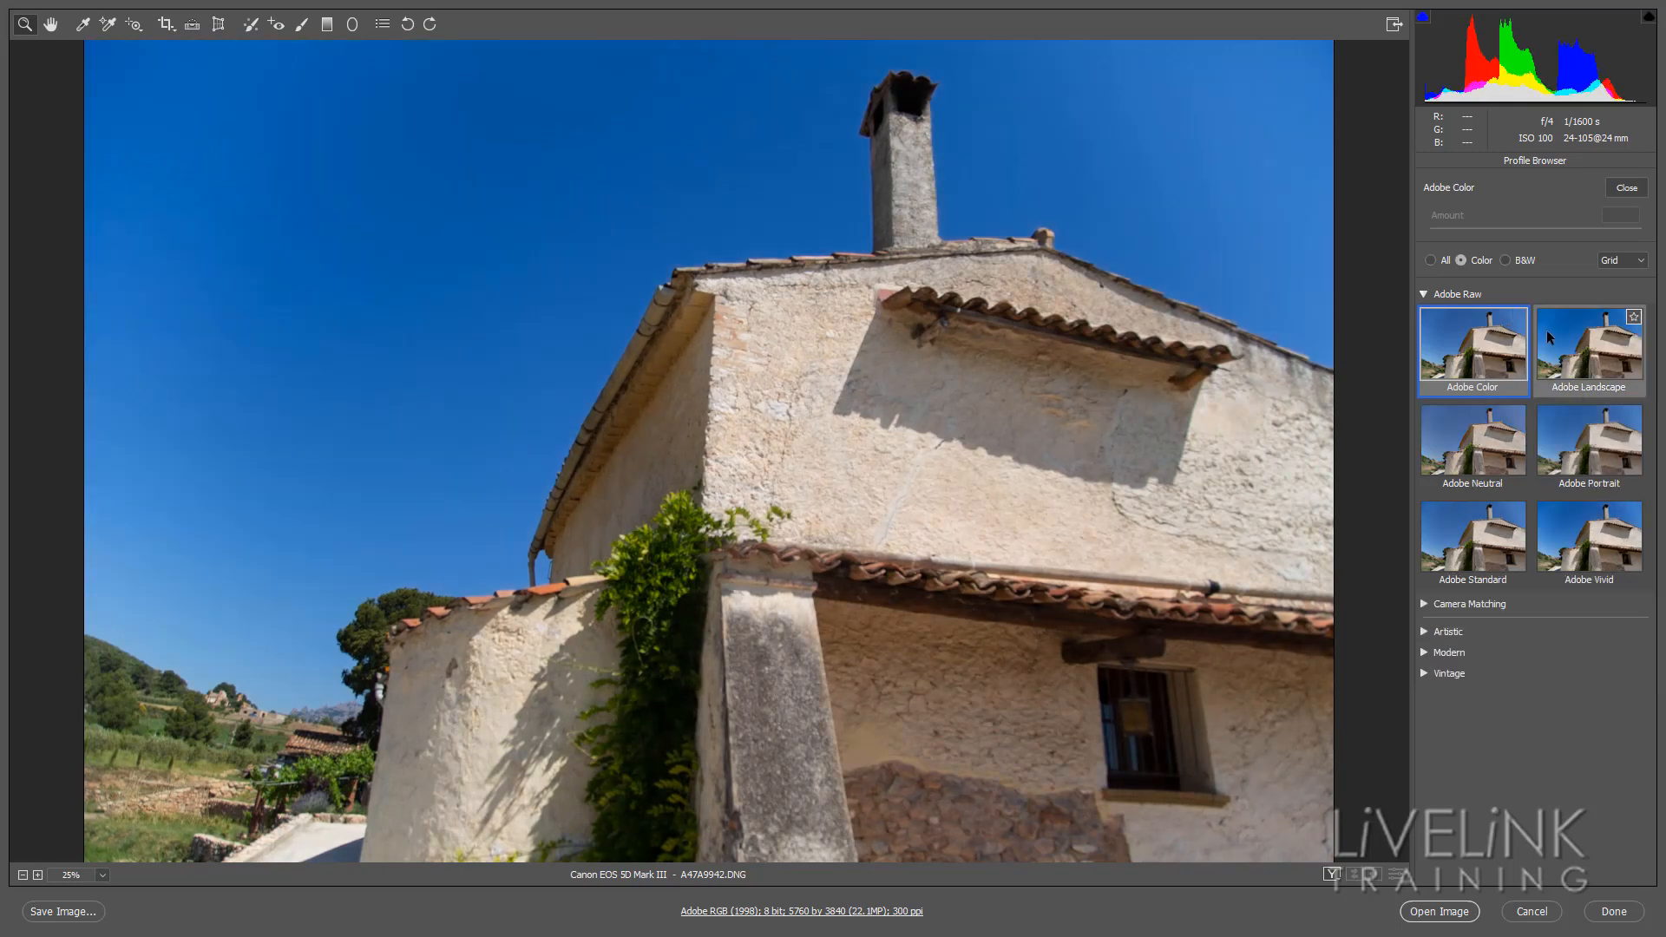
{"action": "left_click", "coordinate": [1508, 260]}
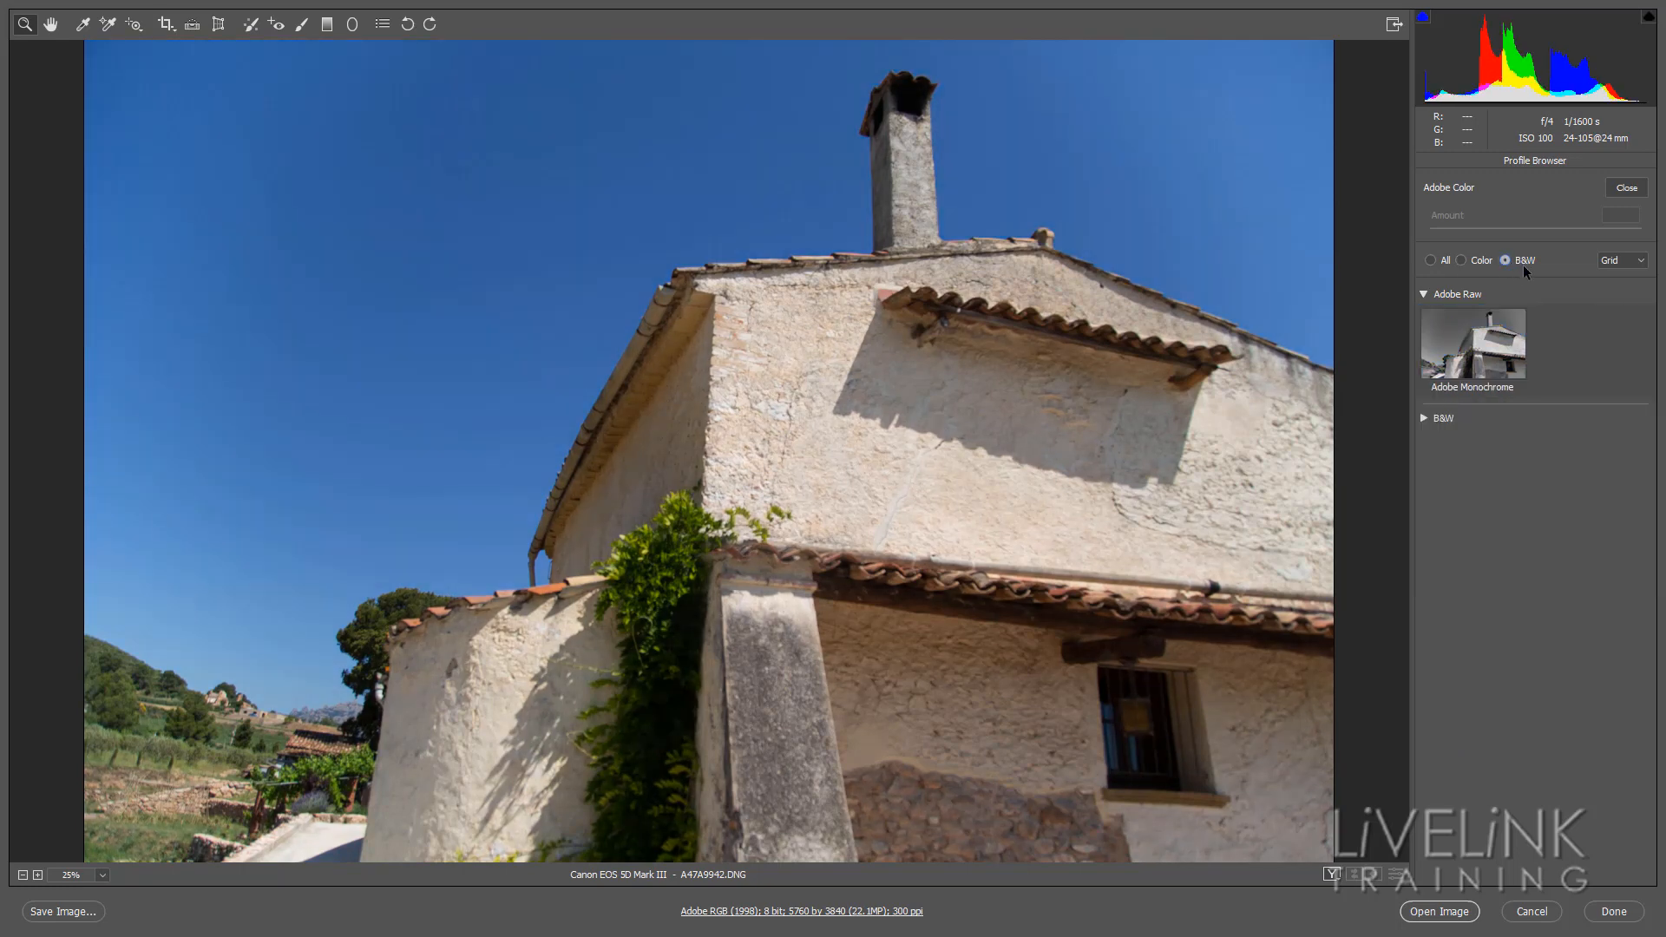
{"action": "mouse_move", "coordinate": [1491, 338]}
{"action": "left_click", "coordinate": [1430, 260]}
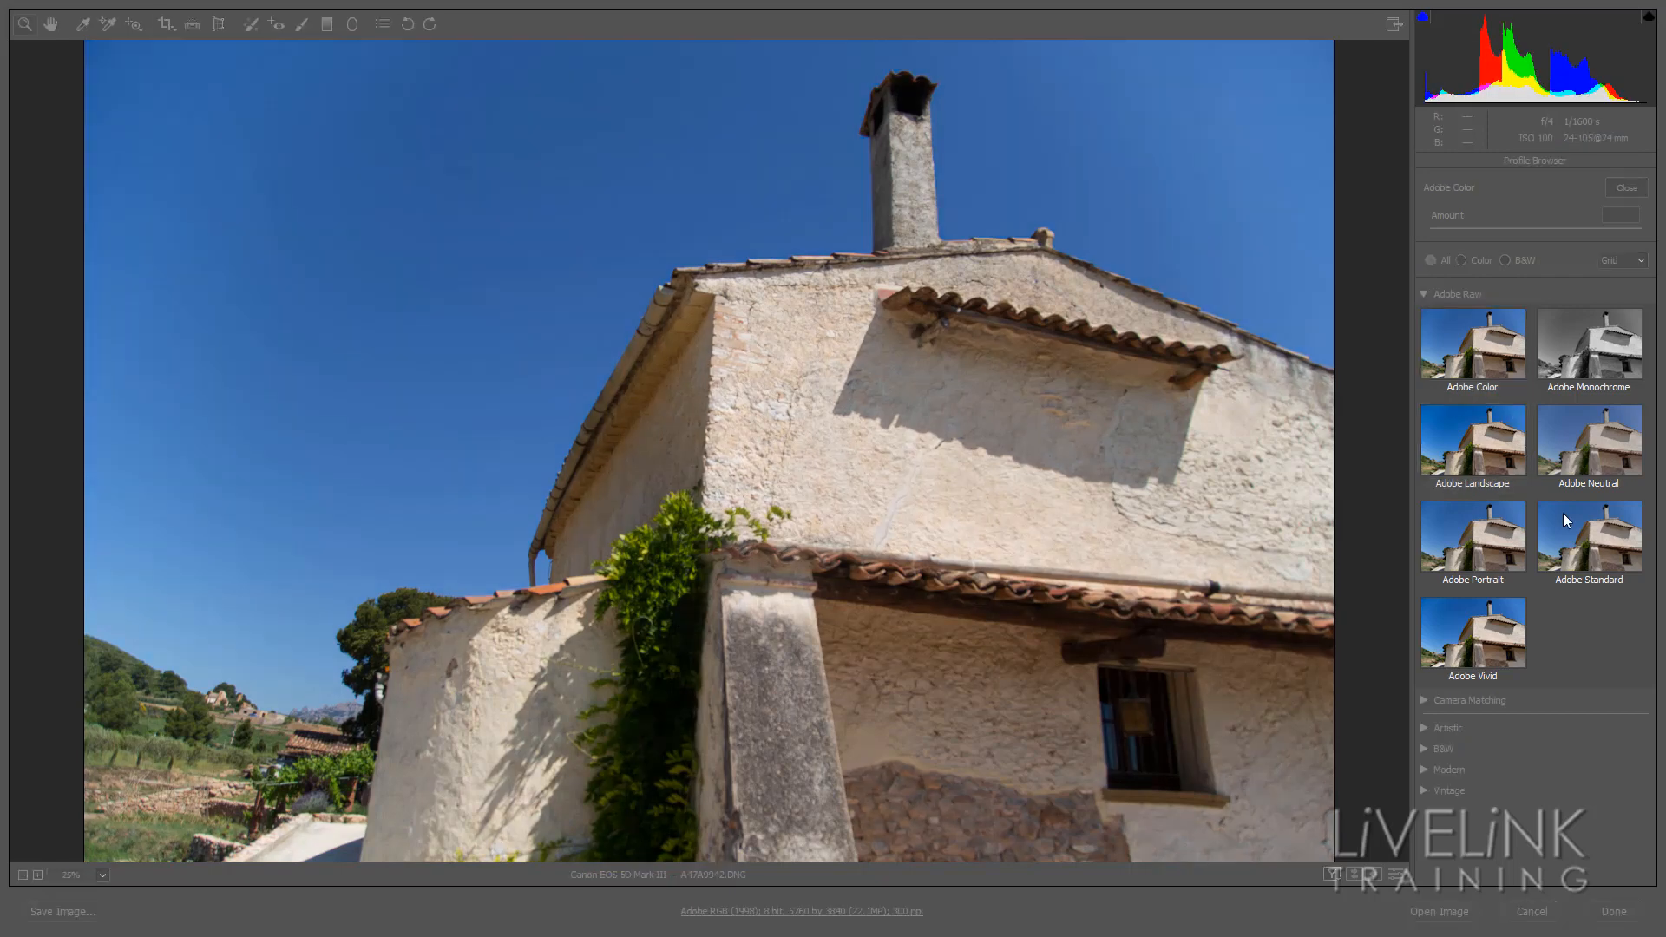
Try the Adobe Landscape profile on the photo and switch back to Adobe Color.
{"action": "left_click", "coordinate": [1466, 460]}
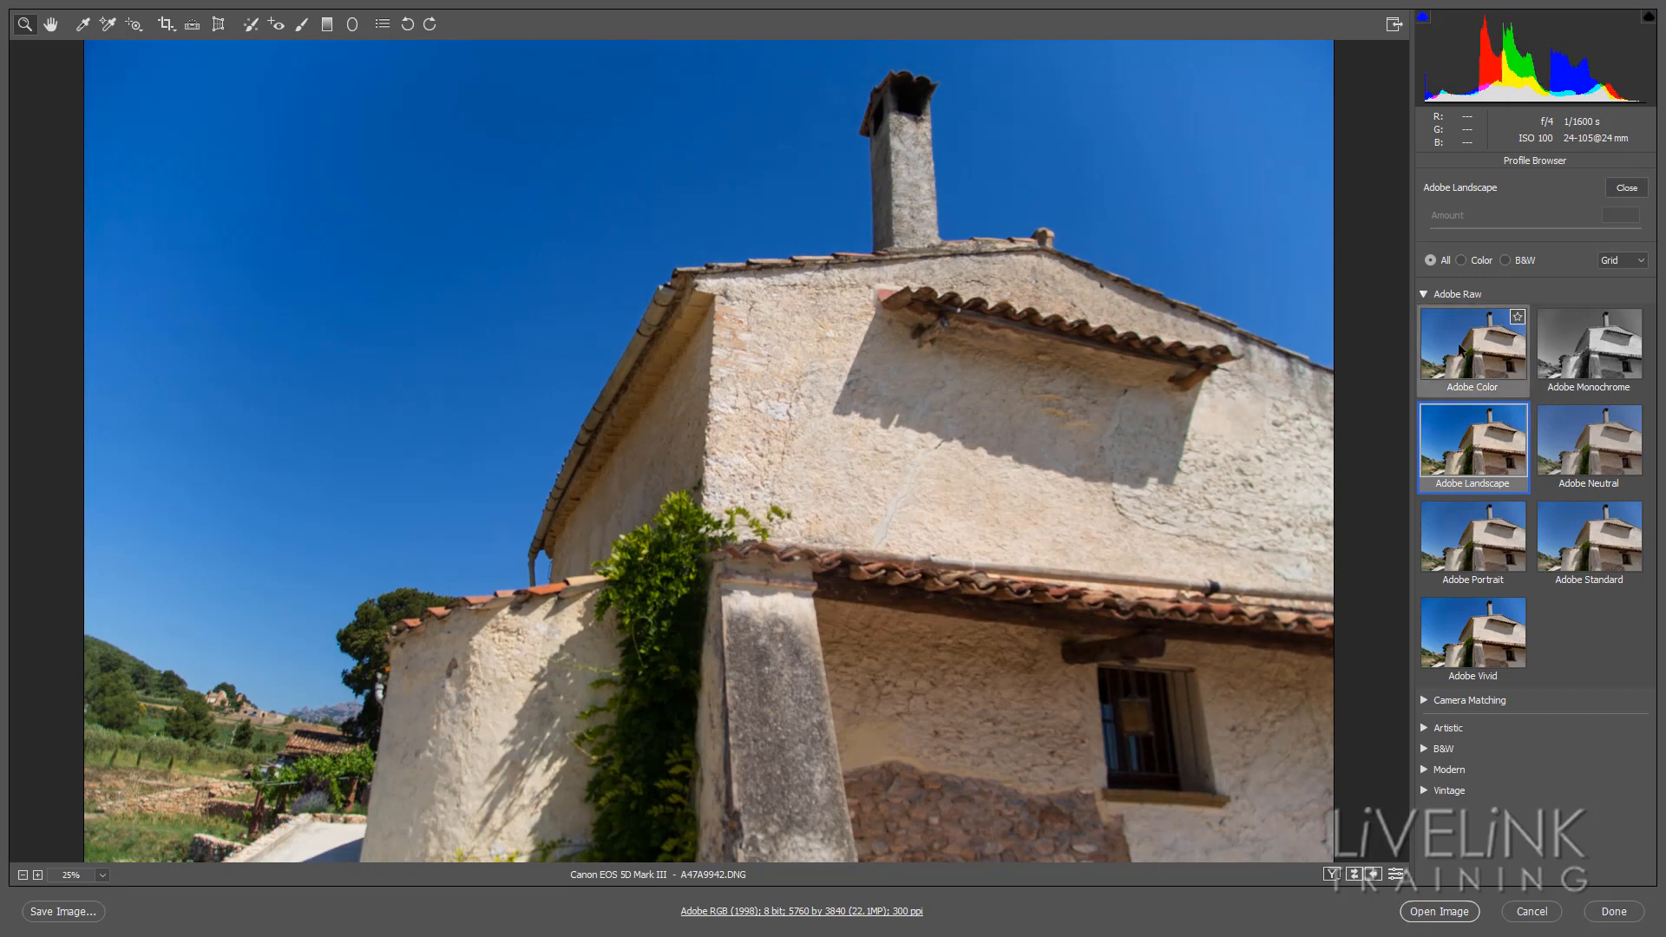
{"action": "left_click", "coordinate": [1467, 345]}
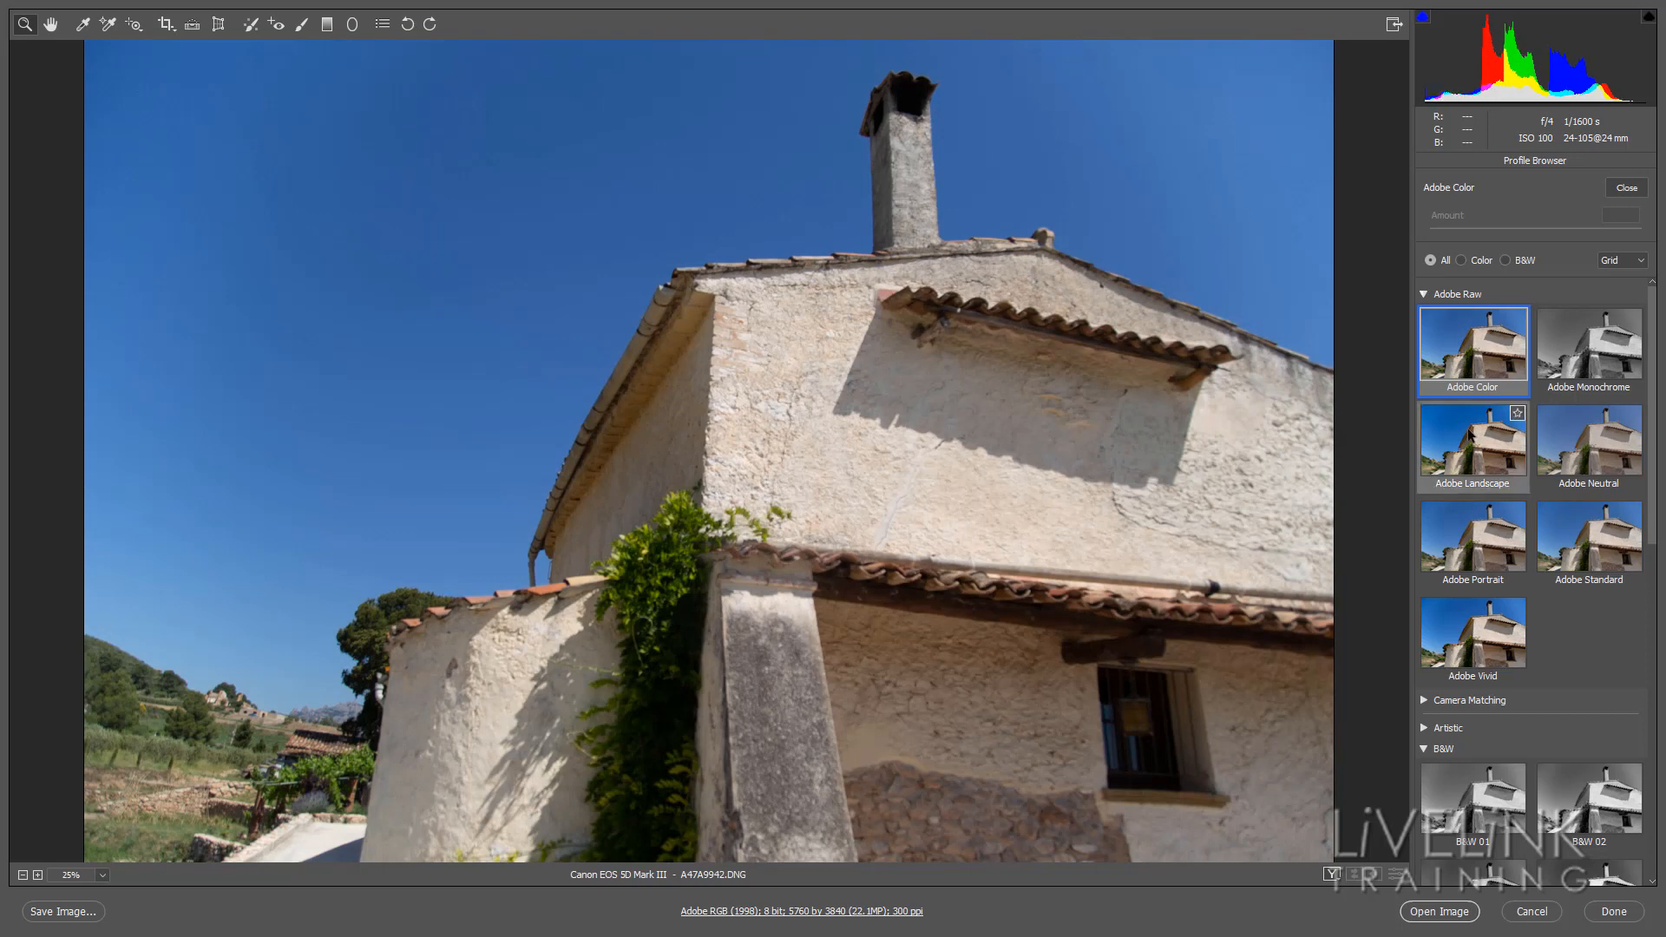
Collapse the Adobe Raw group and look through the Camera Matching profiles.
{"action": "left_click", "coordinate": [1425, 295]}
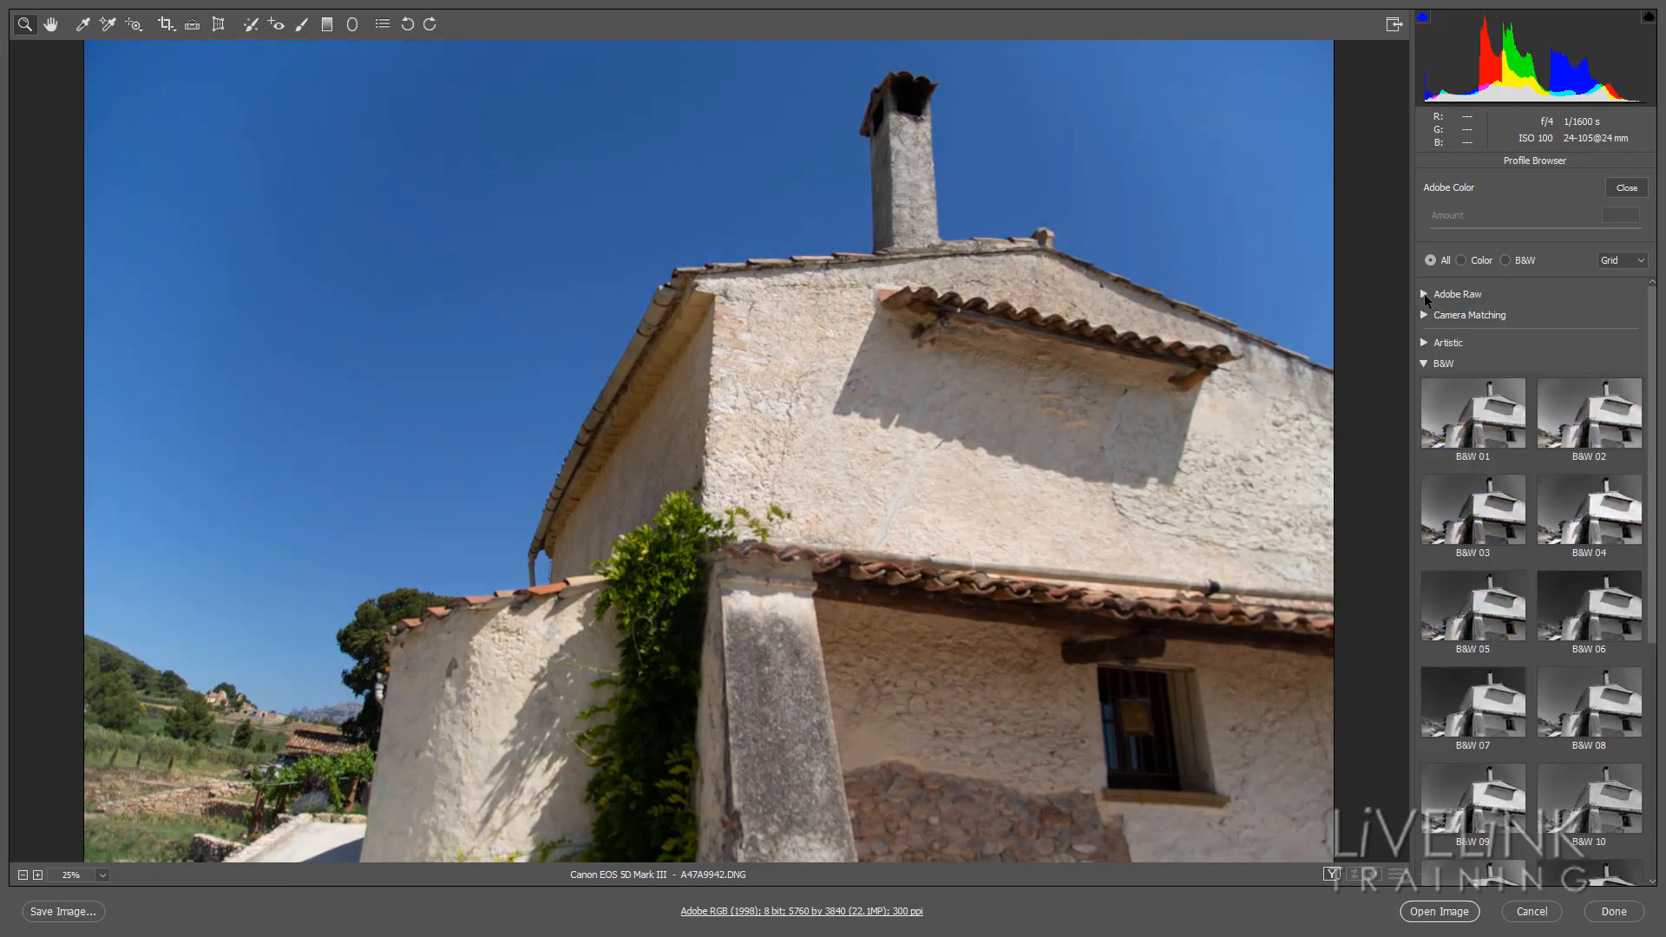
{"action": "left_click", "coordinate": [1423, 314]}
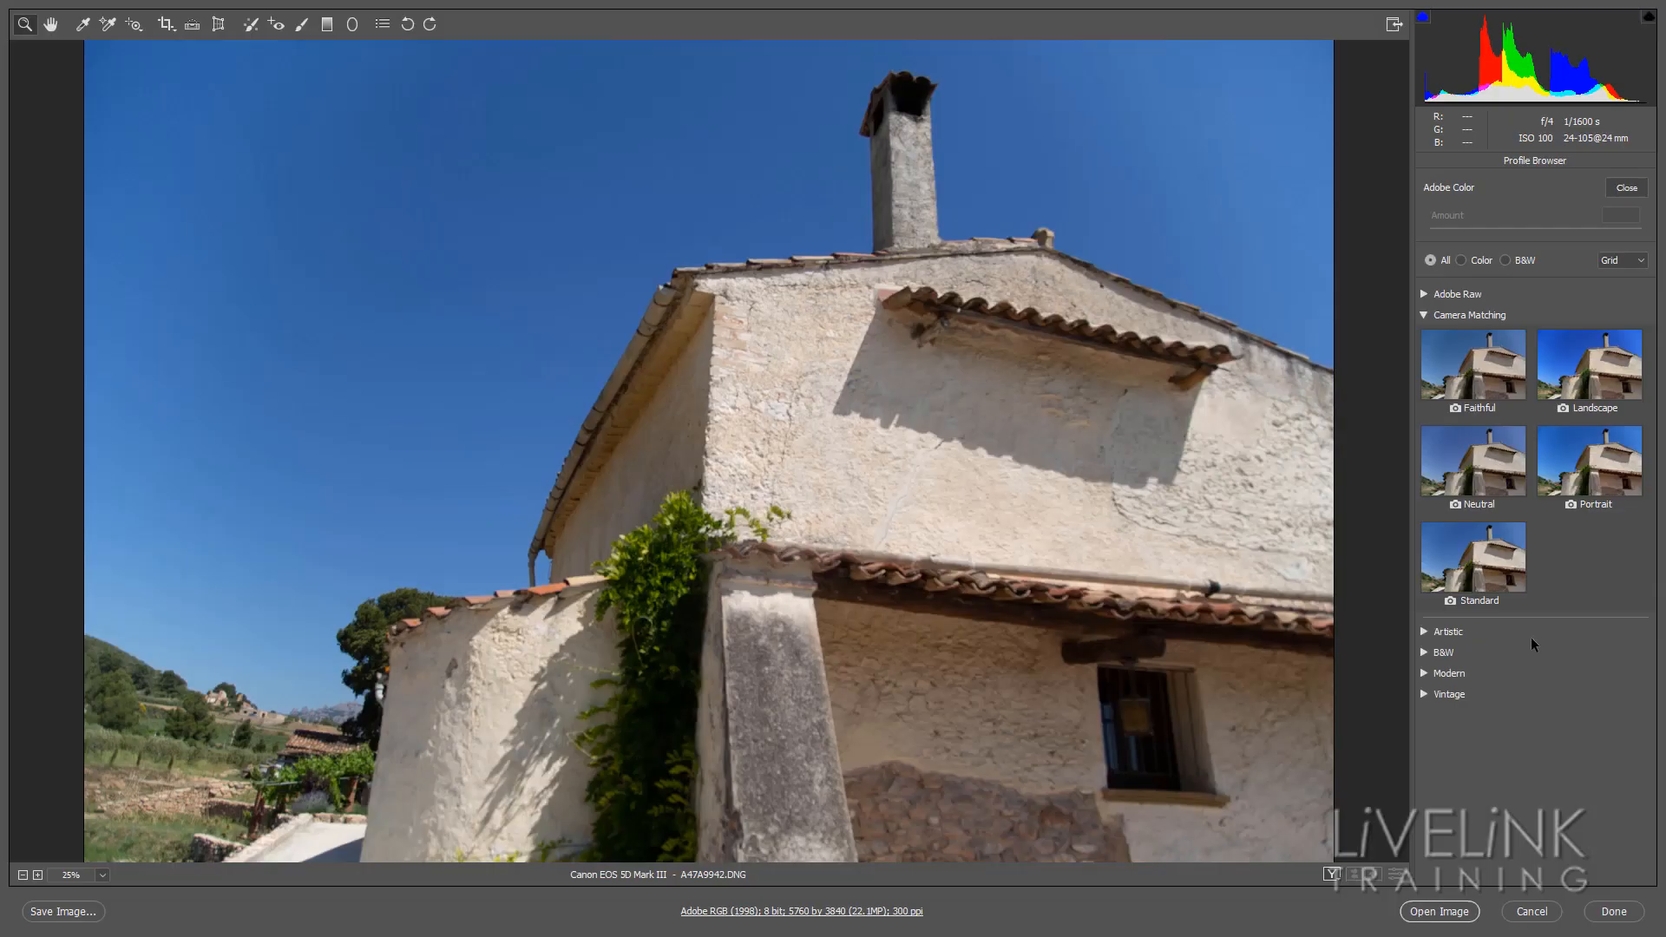
{"action": "left_click", "coordinate": [1424, 316]}
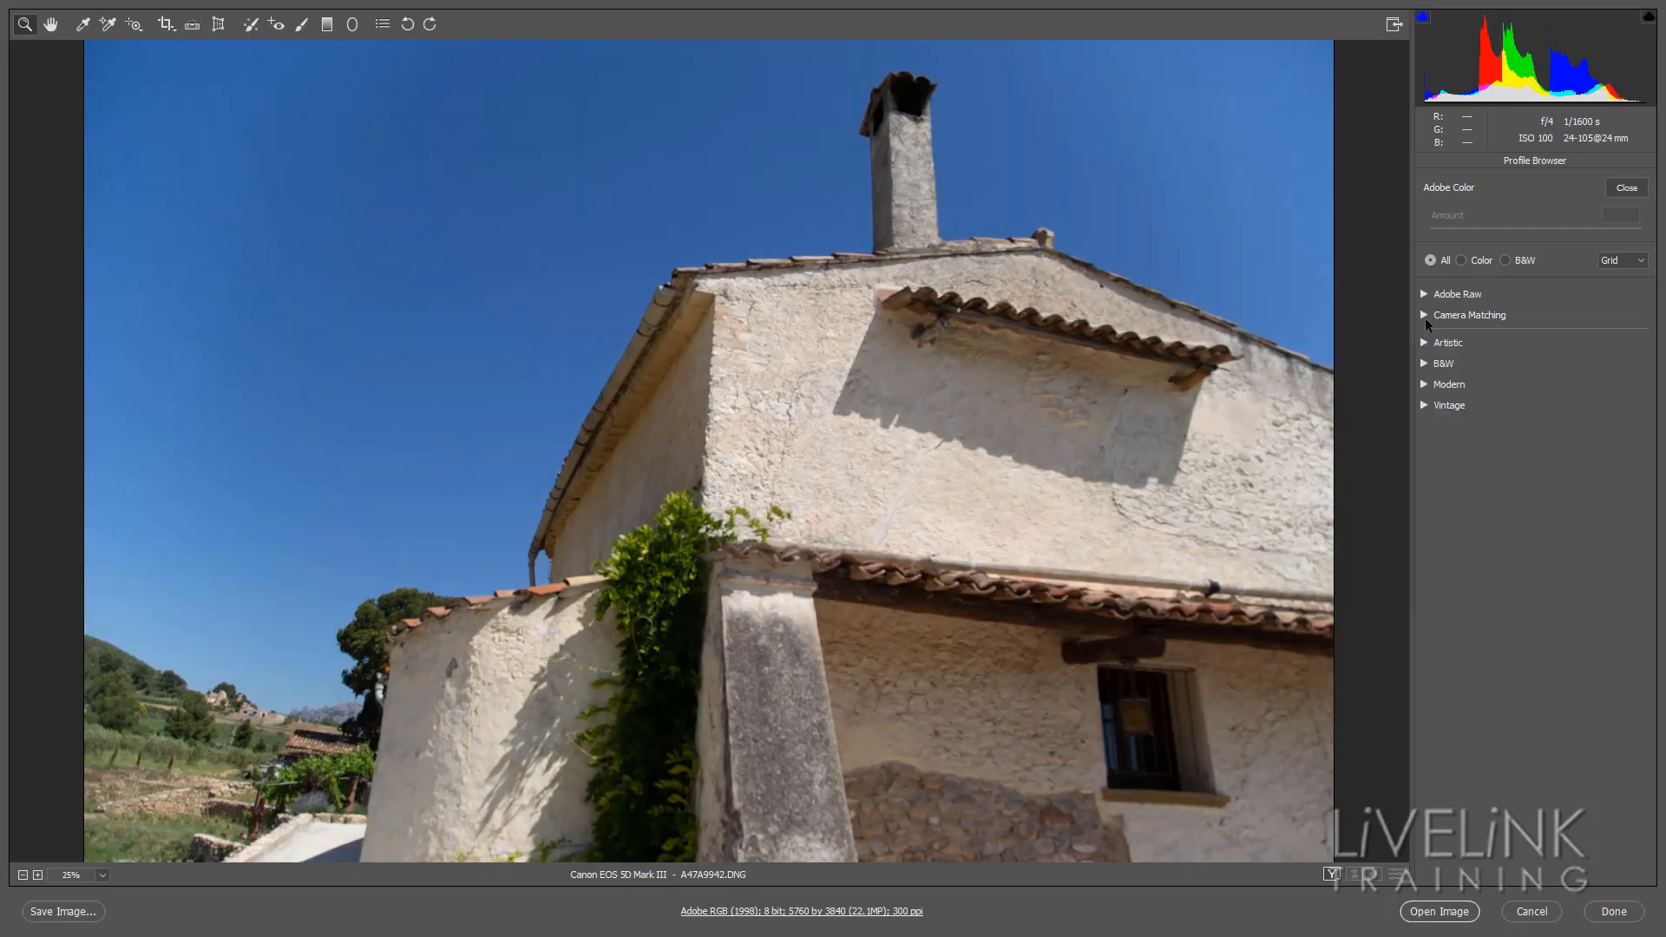
Apply the Artistic 01 profile to the photo with its Amount set to 119 and collapse the Artistic group.
{"action": "left_click", "coordinate": [1424, 344]}
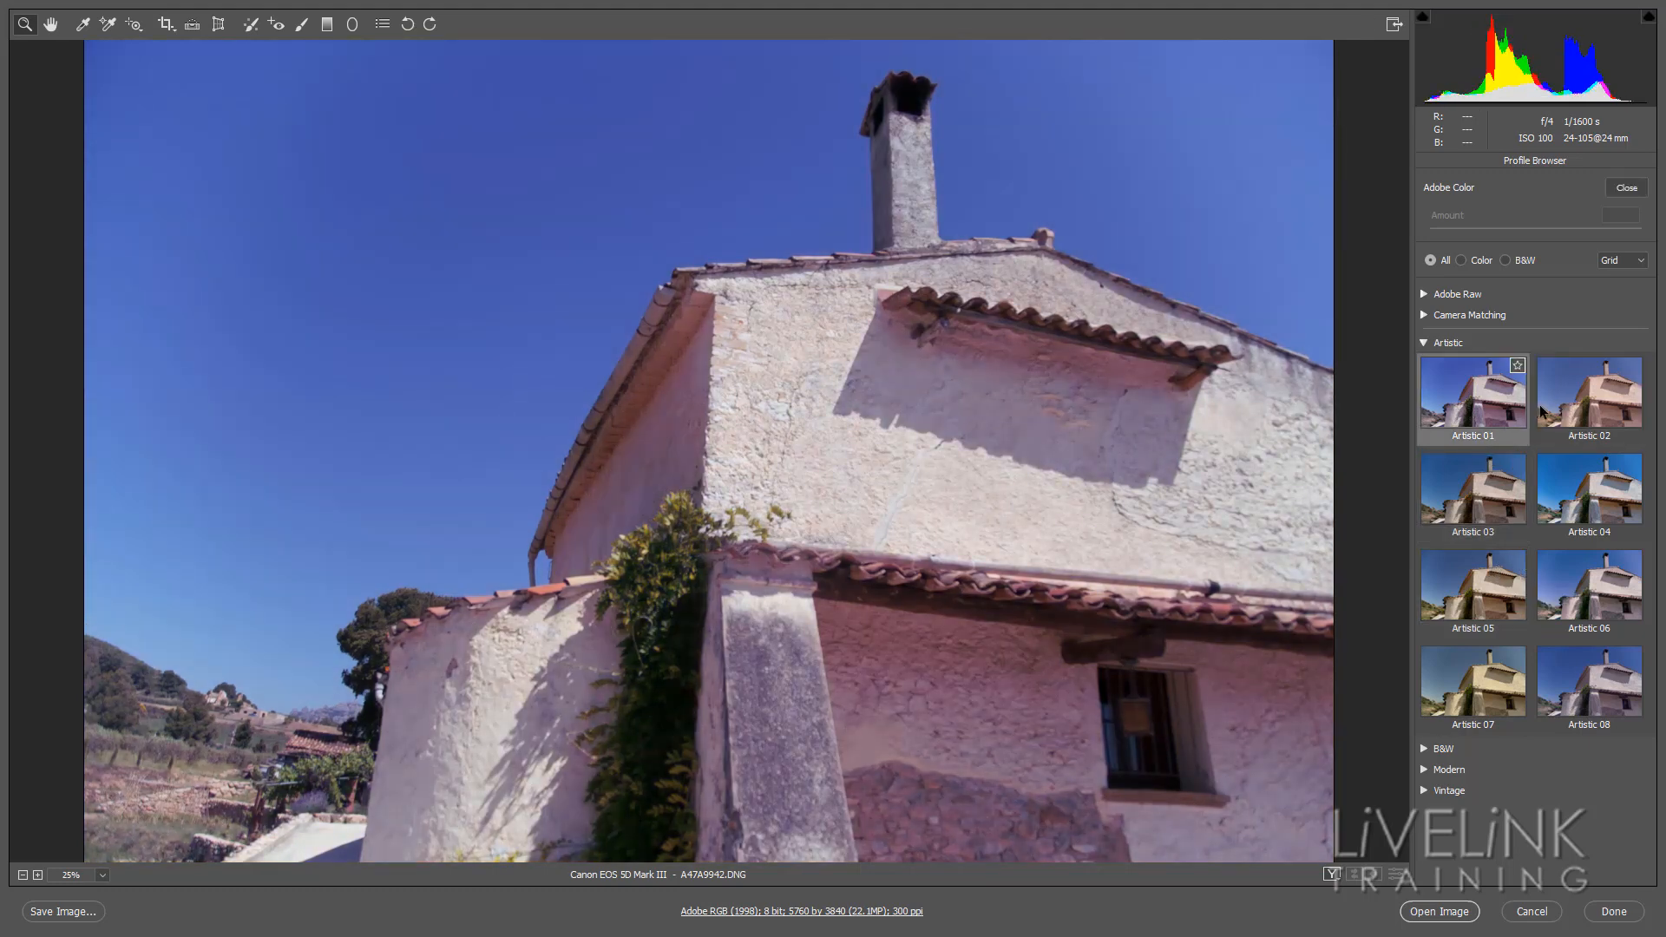
{"action": "left_click", "coordinate": [1479, 407]}
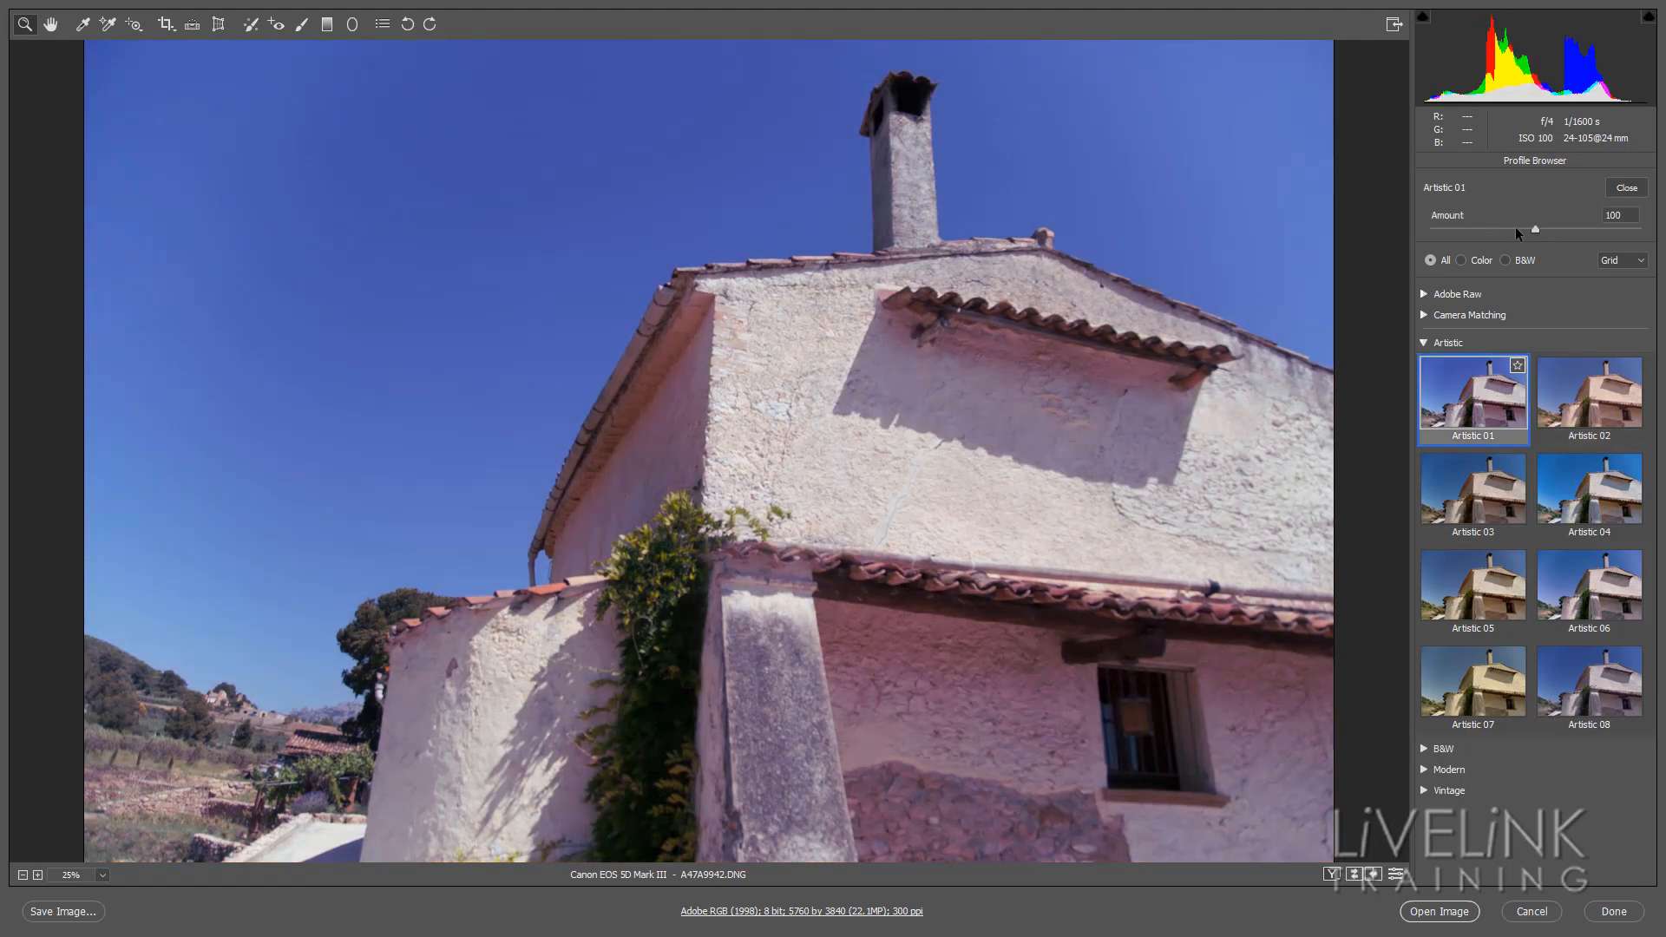
{"action": "mouse_move", "coordinate": [1534, 227]}
{"action": "left_mouse_down"}
{"action": "mouse_move", "coordinate": [1449, 233]}
{"action": "mouse_move", "coordinate": [1635, 236]}
{"action": "mouse_move", "coordinate": [1554, 234]}
{"action": "left_mouse_up"}
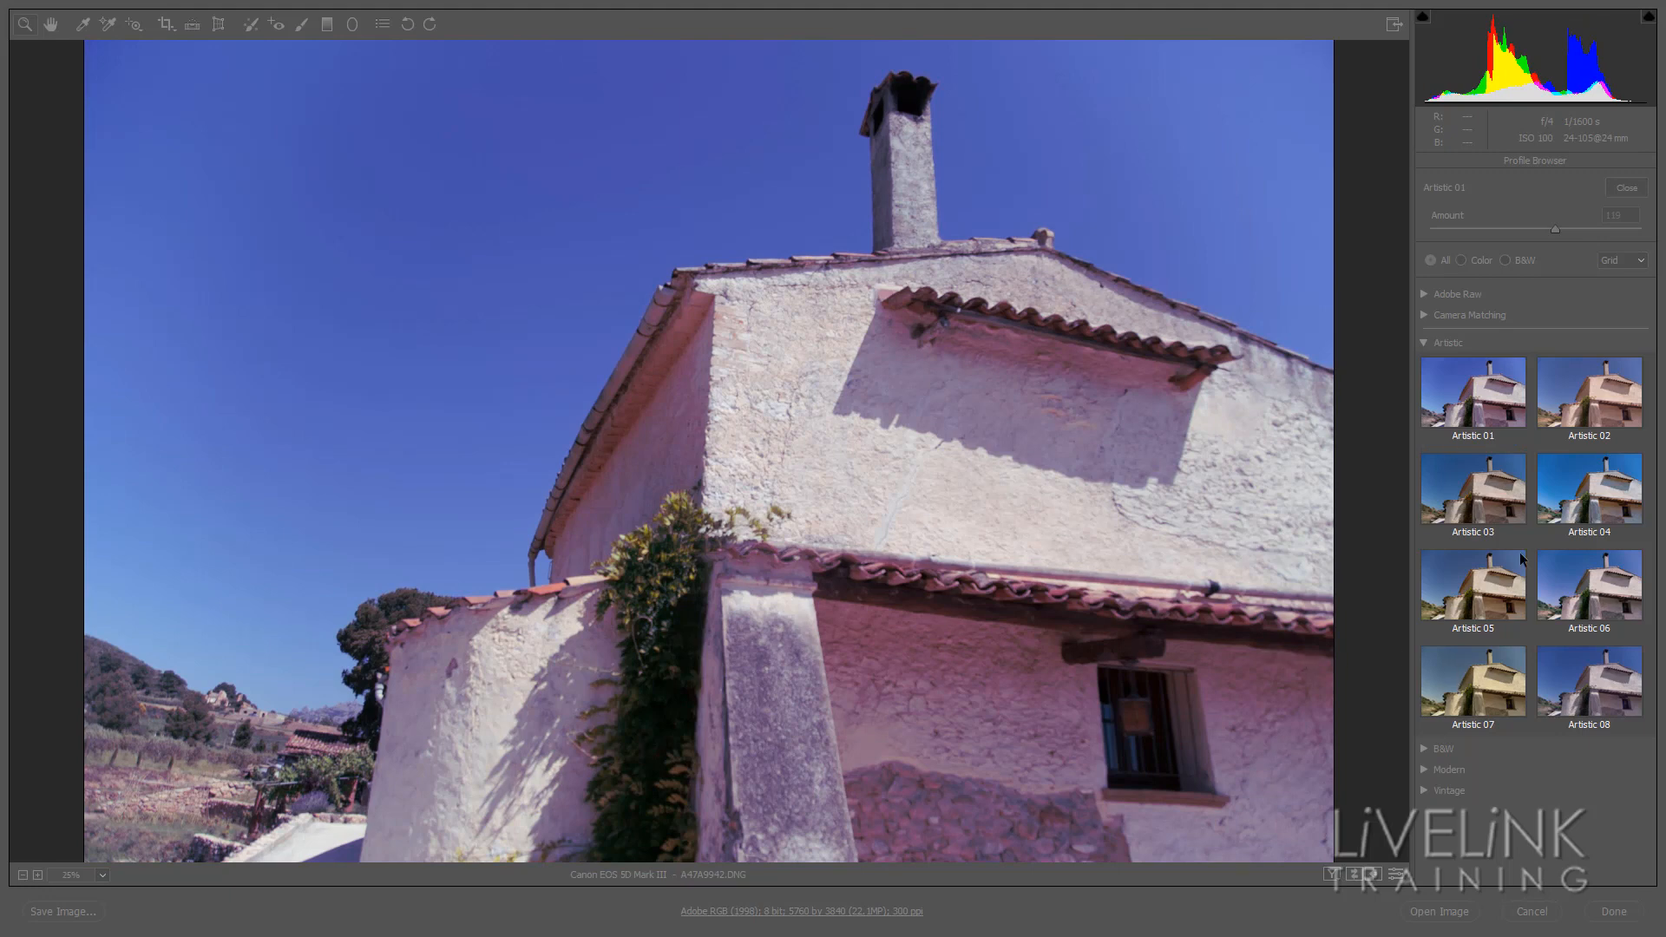
{"action": "left_click", "coordinate": [1423, 344]}
{"action": "left_click", "coordinate": [1423, 343]}
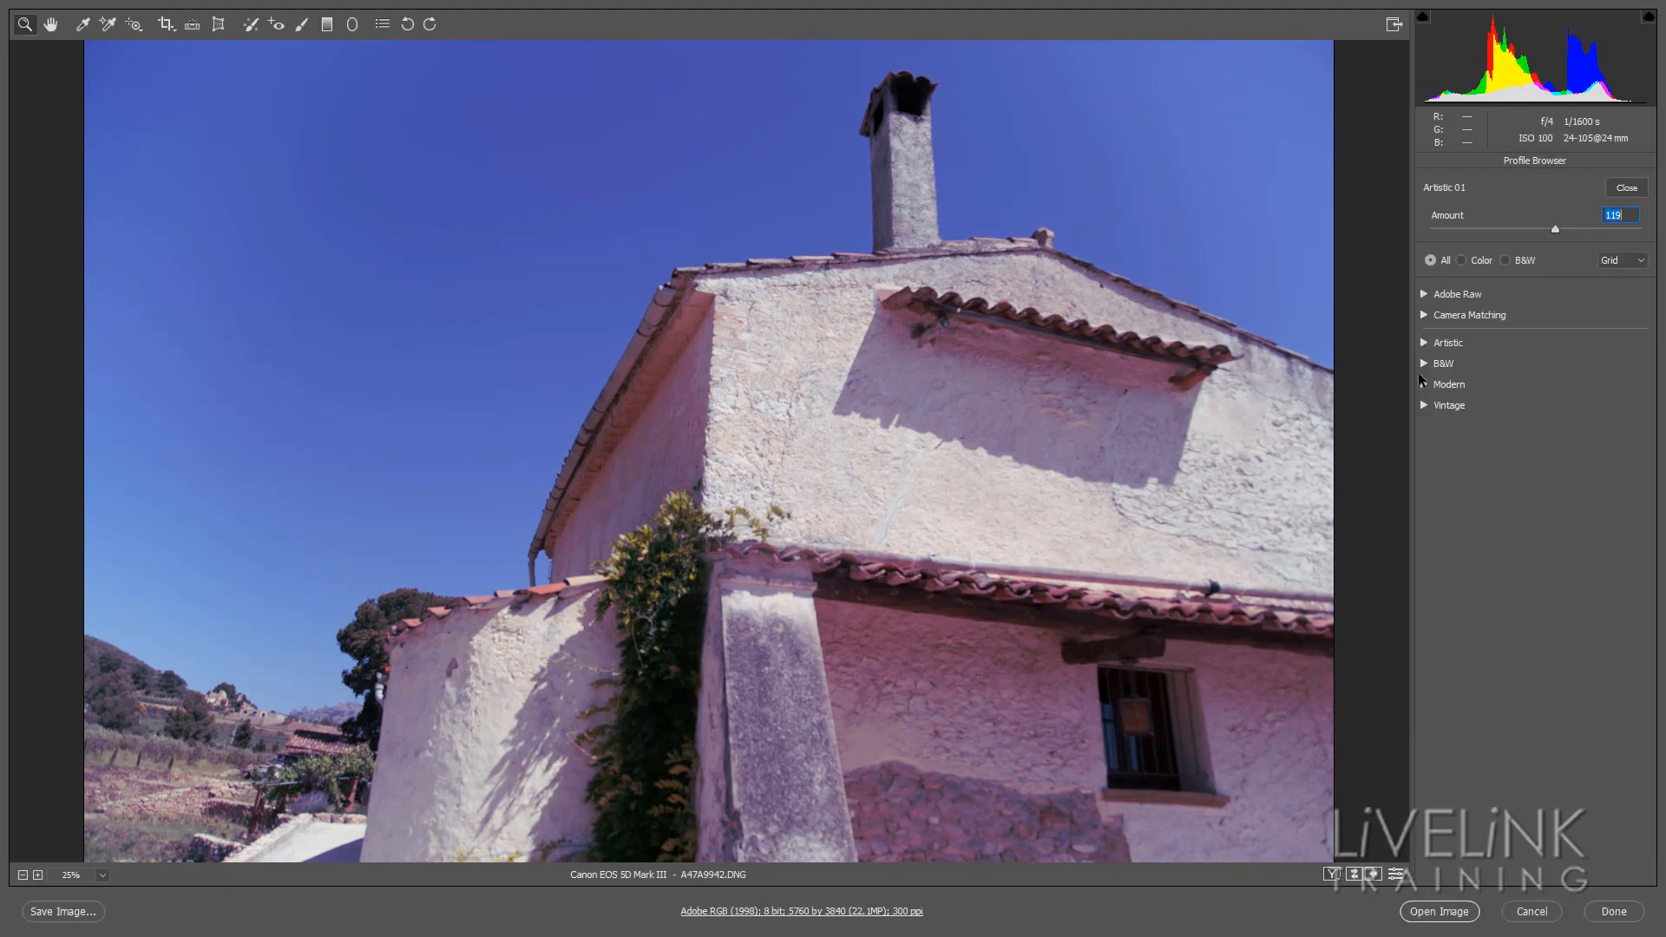
Look through the B&W creative profiles, previewing them on the photo, and collapse the group.
{"action": "left_click", "coordinate": [1424, 363]}
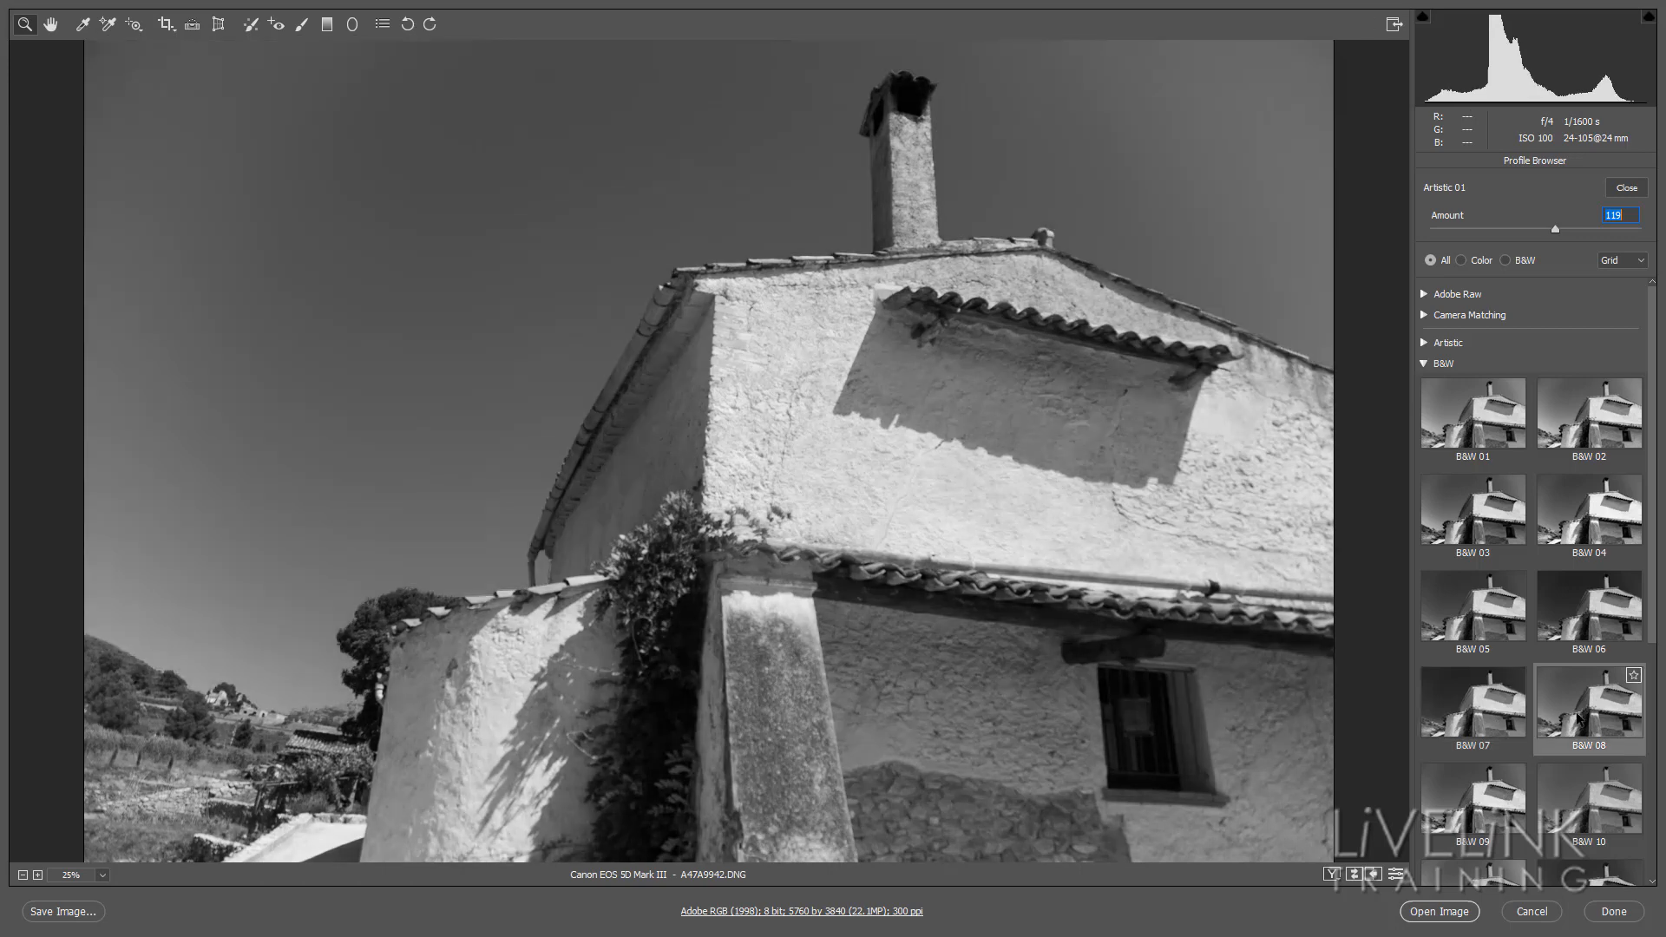
{"action": "scroll", "coordinate": [1632, 514], "scroll_direction": "down", "scroll_amount": 3}
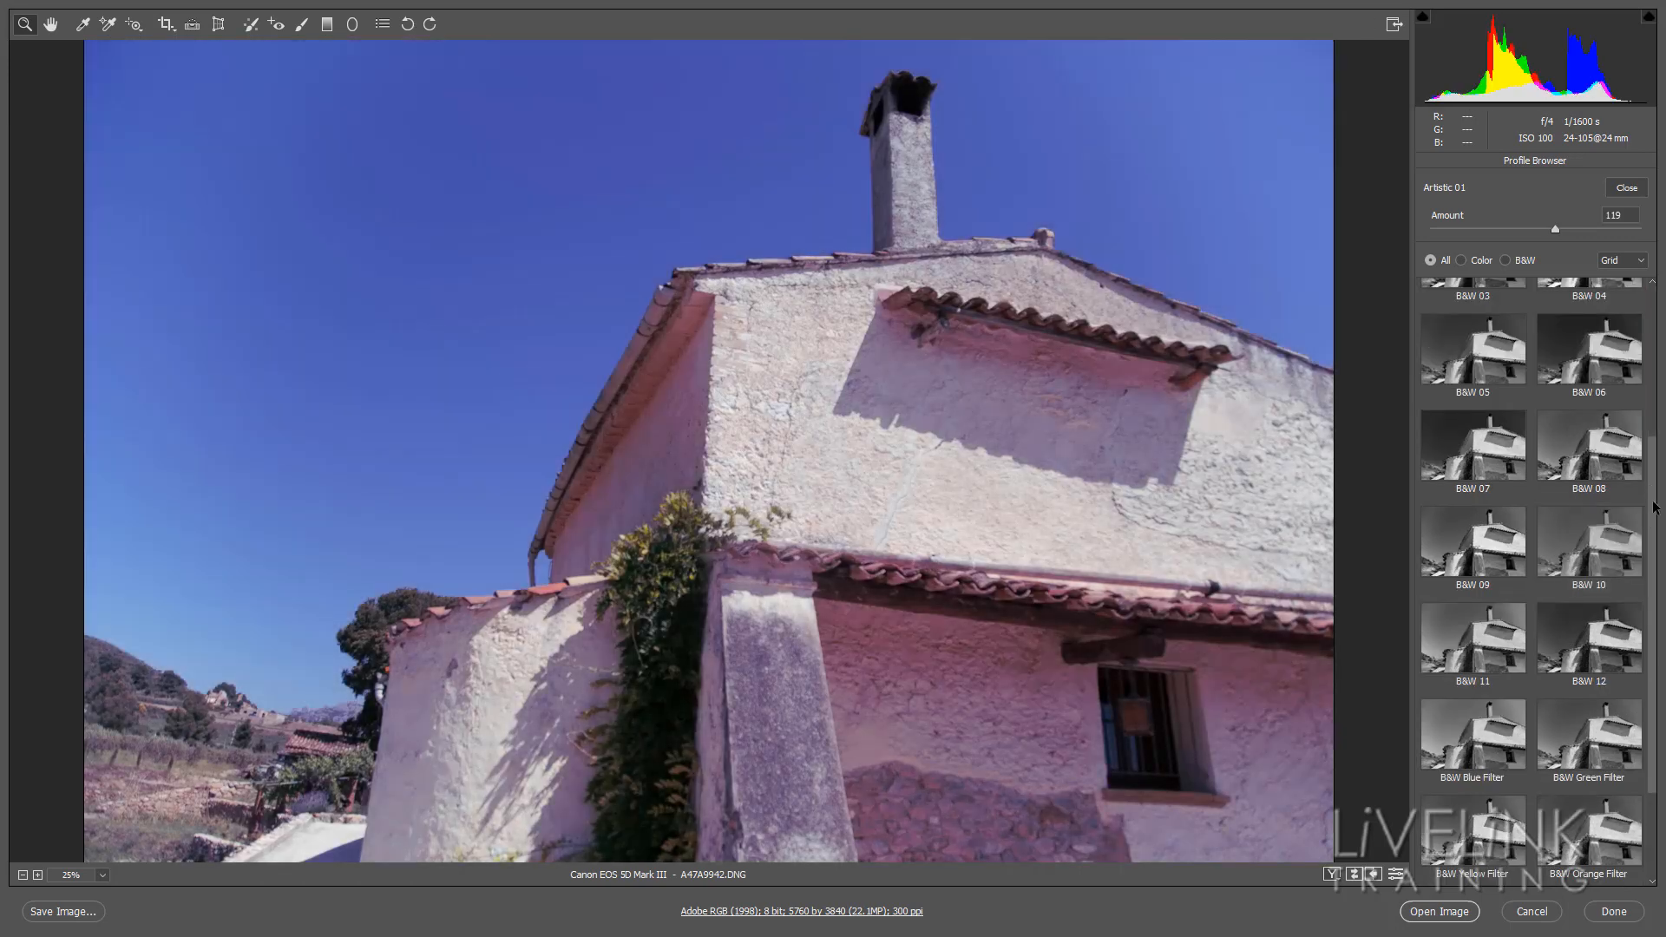
{"action": "left_click_drag", "start_coordinate": [1651, 501], "coordinate": [1650, 359]}
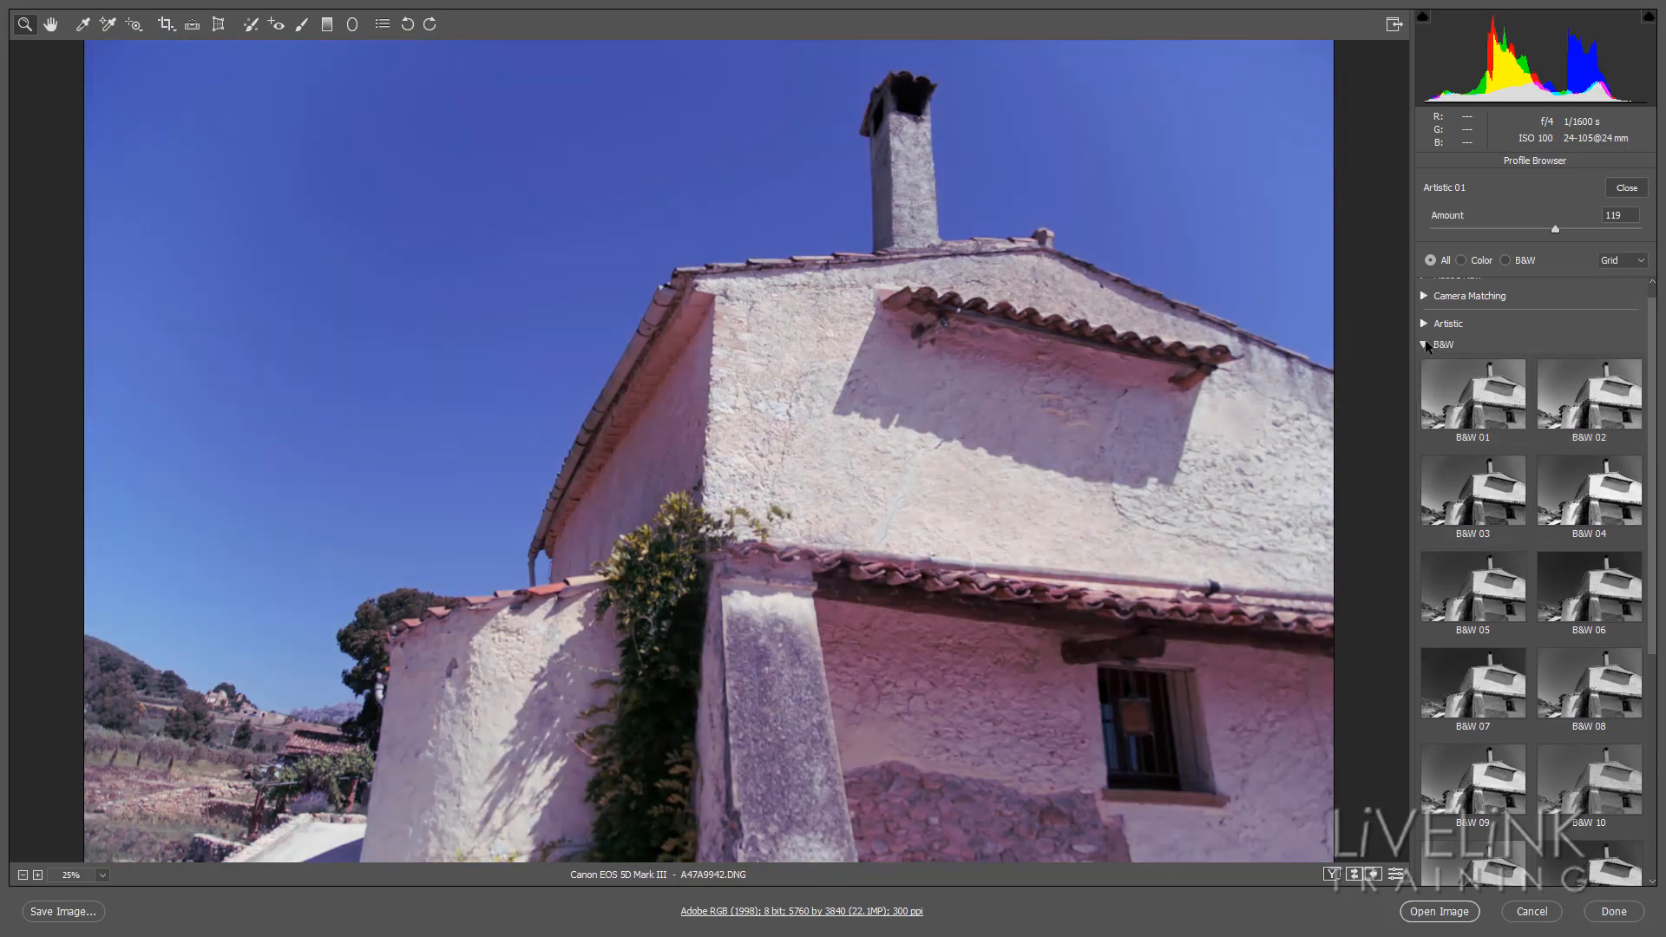
{"action": "left_click", "coordinate": [1425, 342]}
Try the Modern 04, 02, 06 and 07 profiles on the photo, ending with Modern 08.
{"action": "left_click", "coordinate": [1423, 384]}
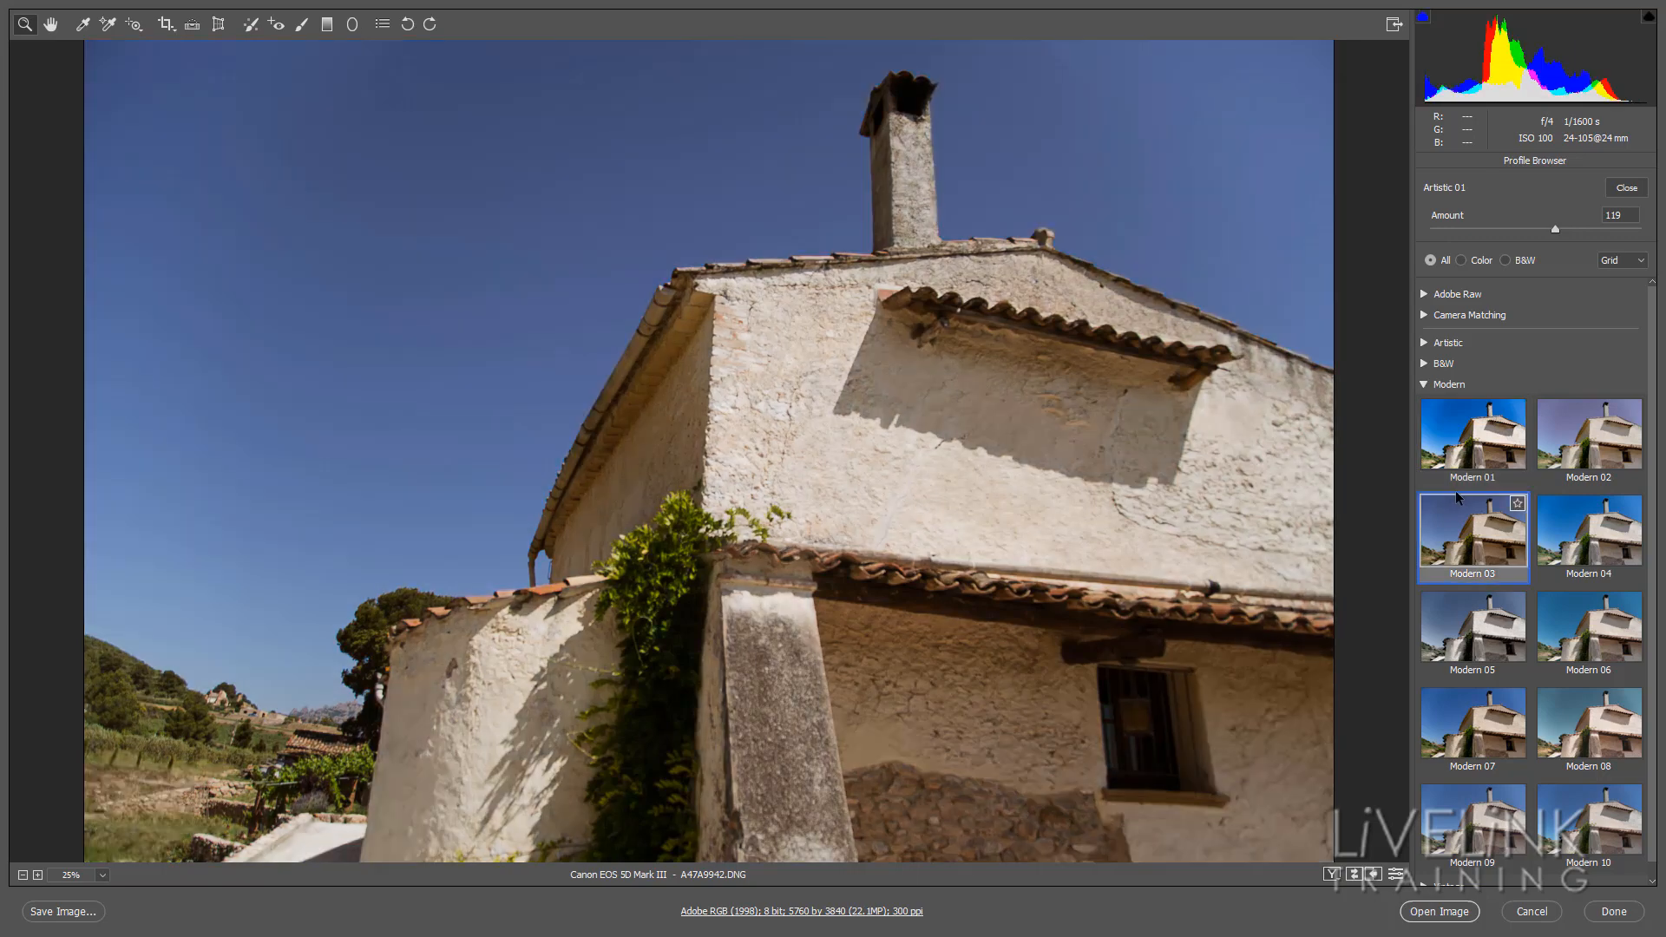
{"action": "left_click", "coordinate": [1584, 524]}
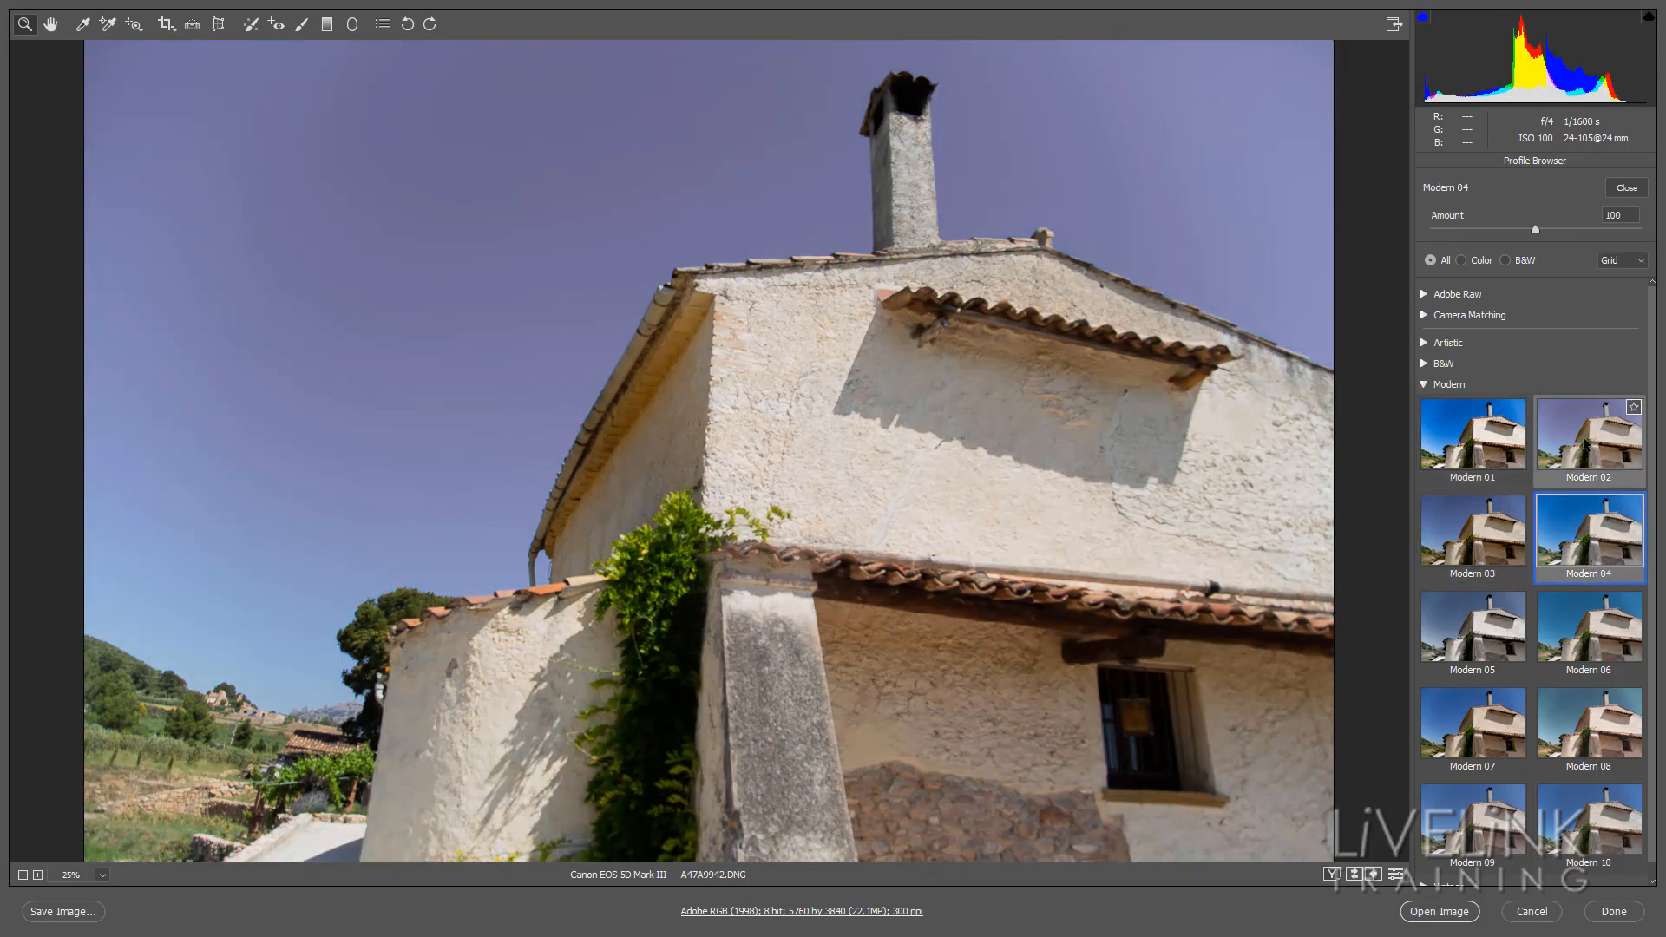
{"action": "left_click", "coordinate": [1586, 446]}
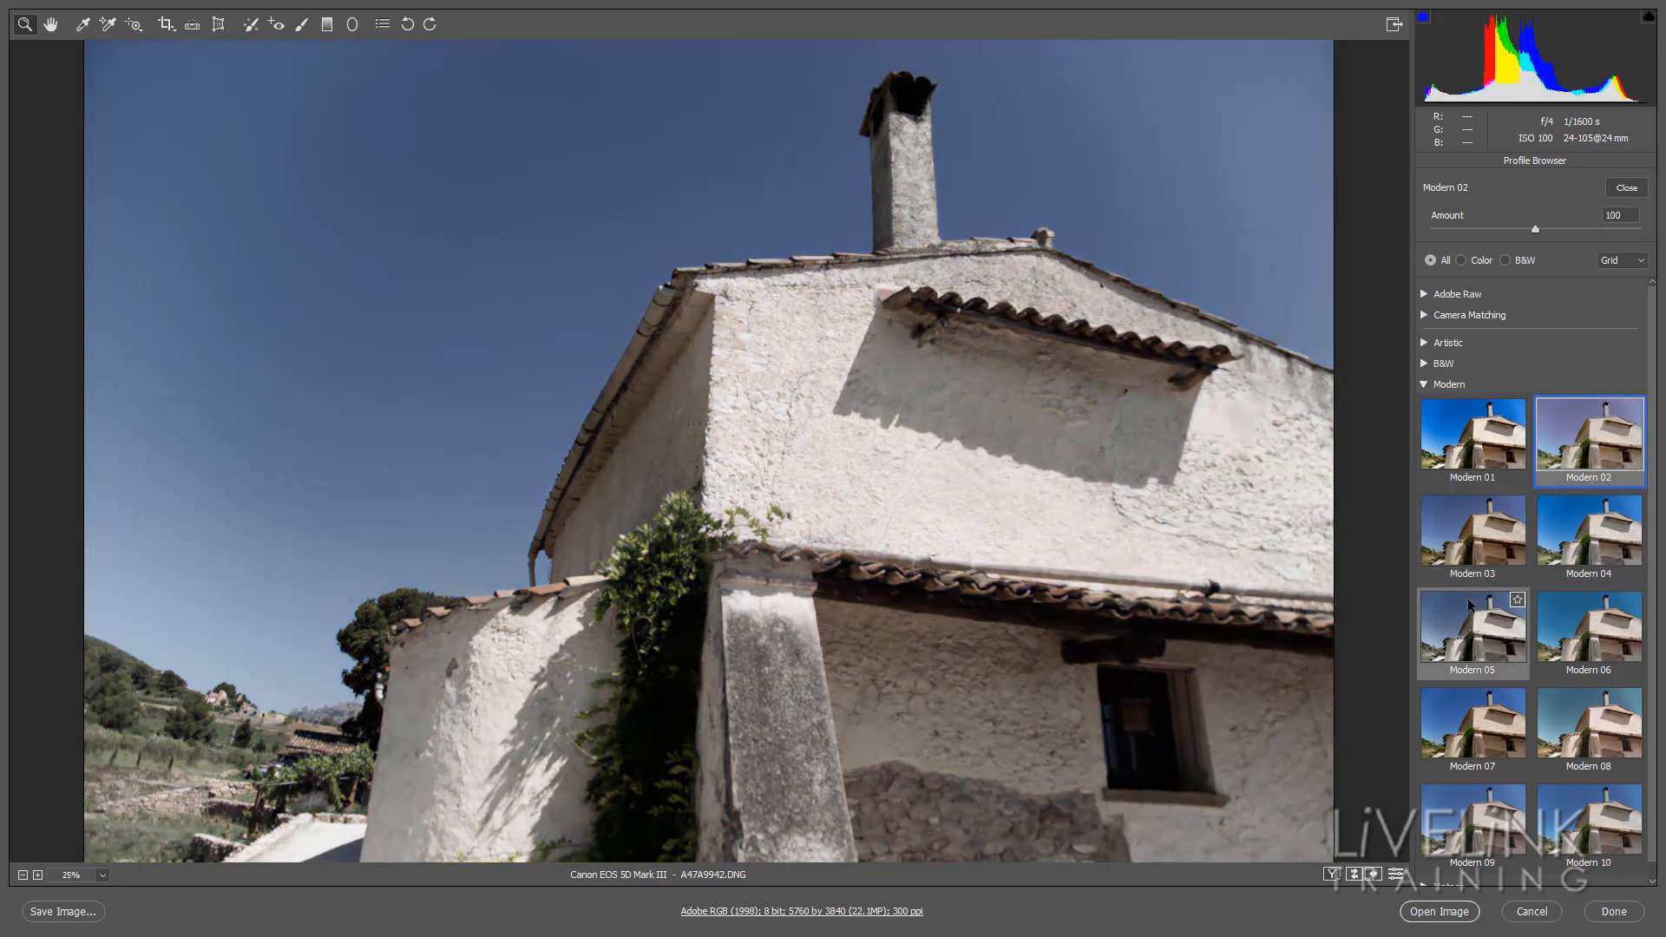
{"action": "left_click", "coordinate": [1574, 632]}
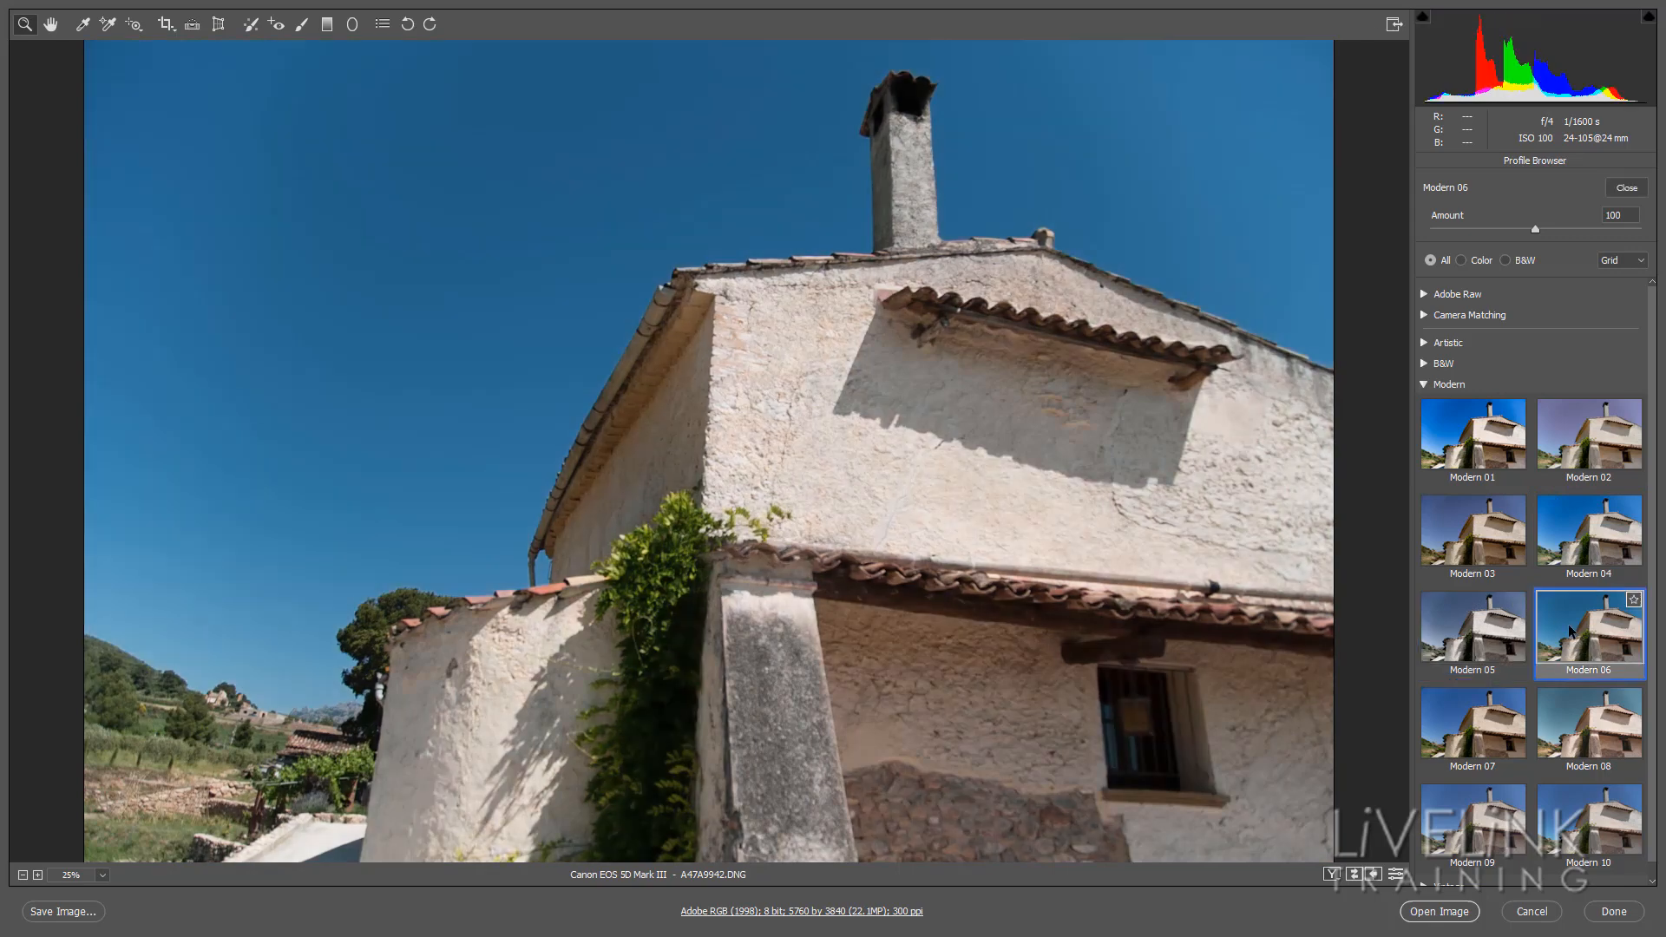
{"action": "left_click", "coordinate": [1489, 714]}
{"action": "left_click", "coordinate": [1575, 723]}
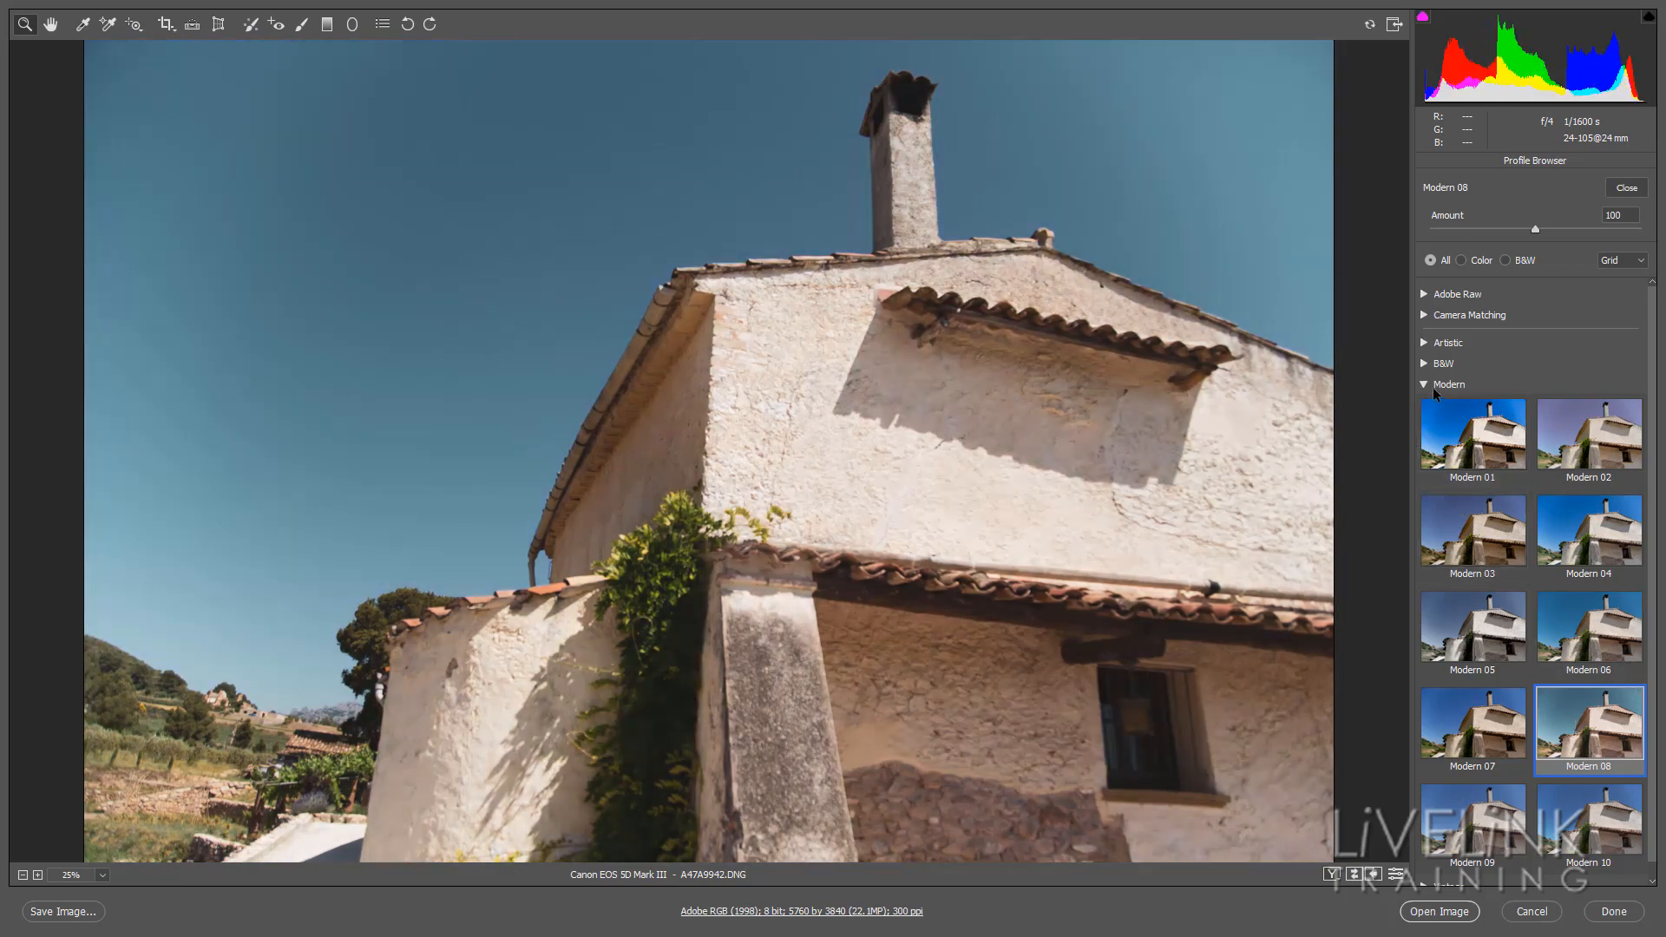
Collapse the Modern group and preview the Vintage profiles on the photo.
{"action": "left_click", "coordinate": [1425, 384]}
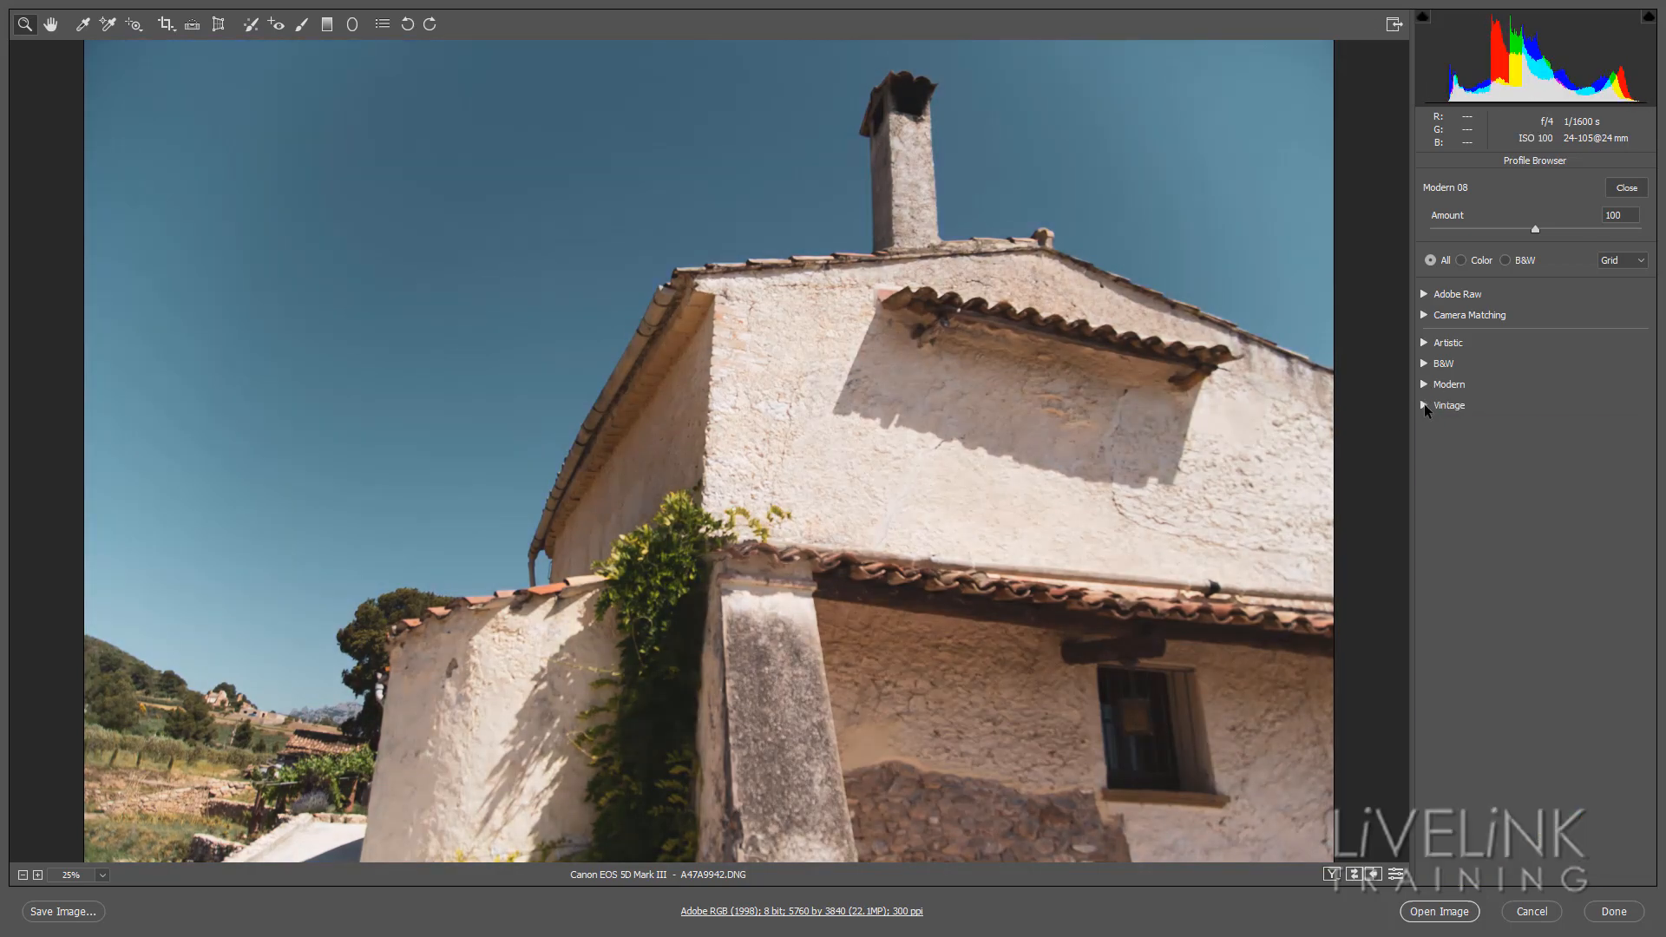
{"action": "left_click", "coordinate": [1425, 405]}
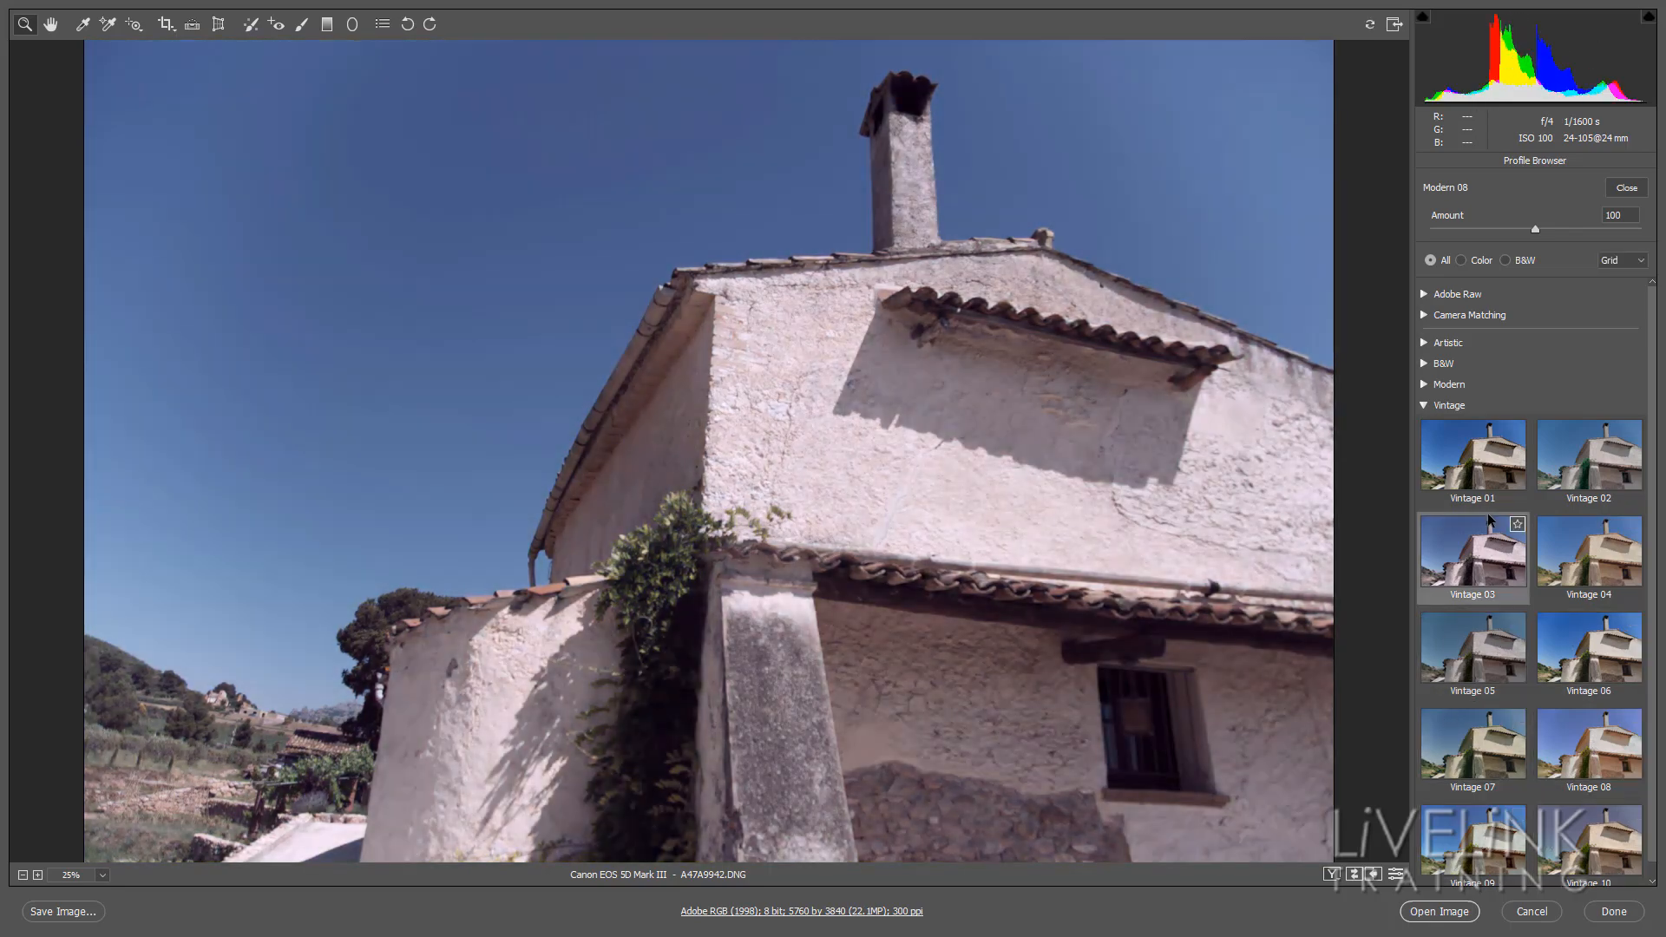
{"action": "left_click", "coordinate": [1425, 405]}
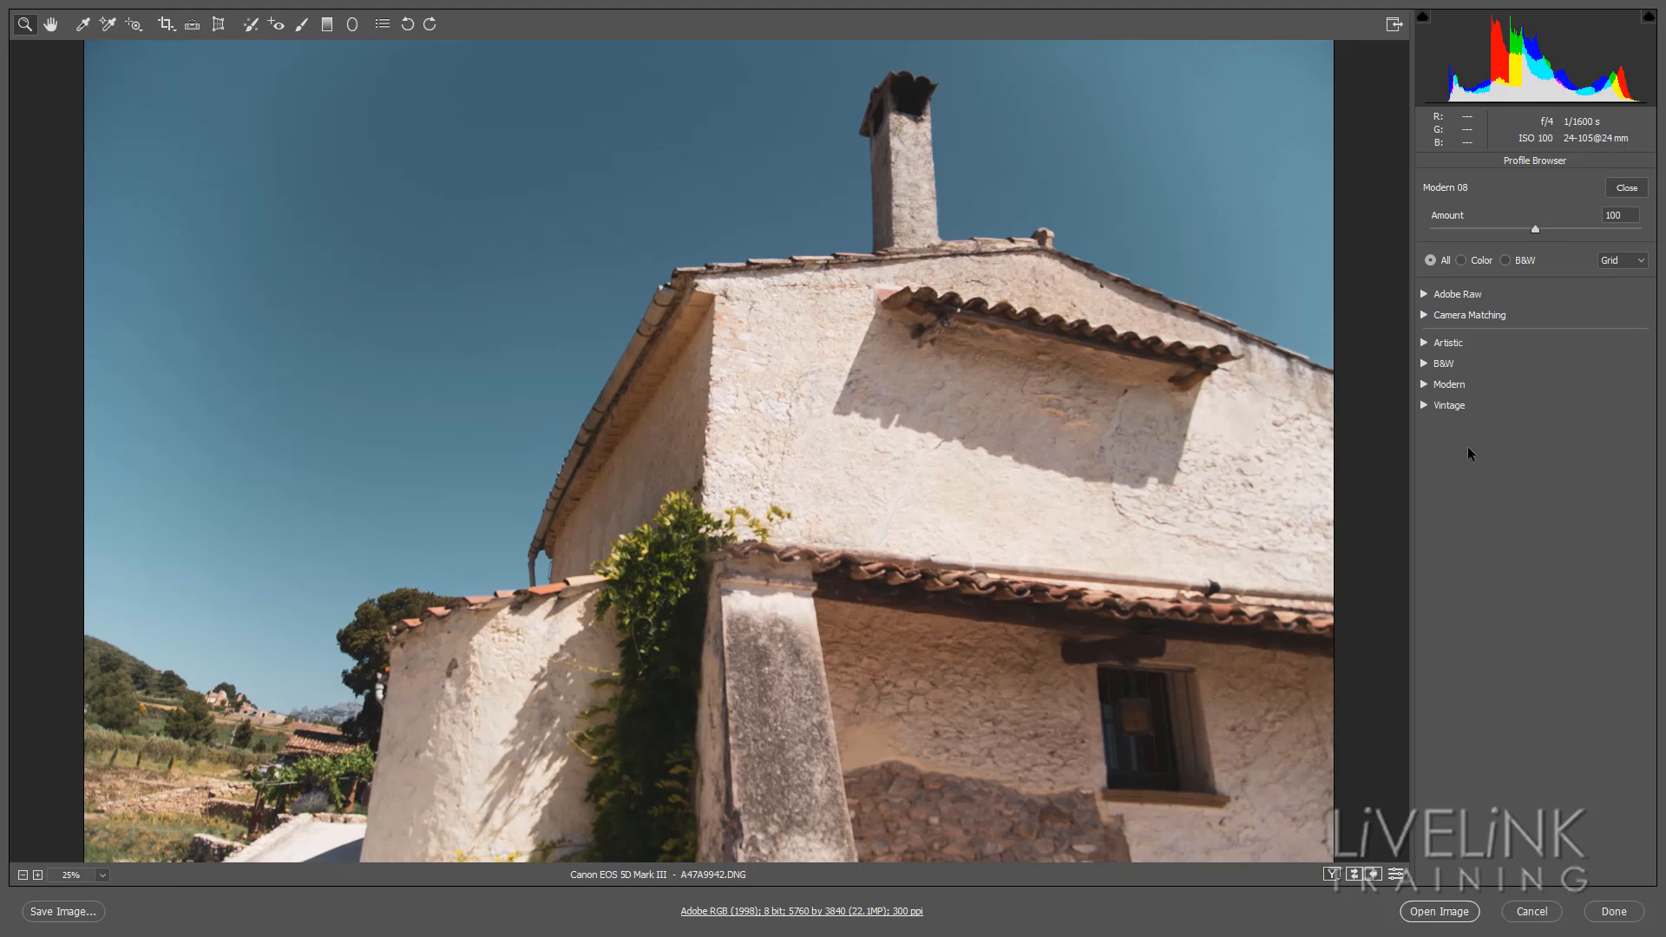
Add the Artistic 01 profile to the favorites and expand the Favorites group.
{"action": "left_click", "coordinate": [1429, 345]}
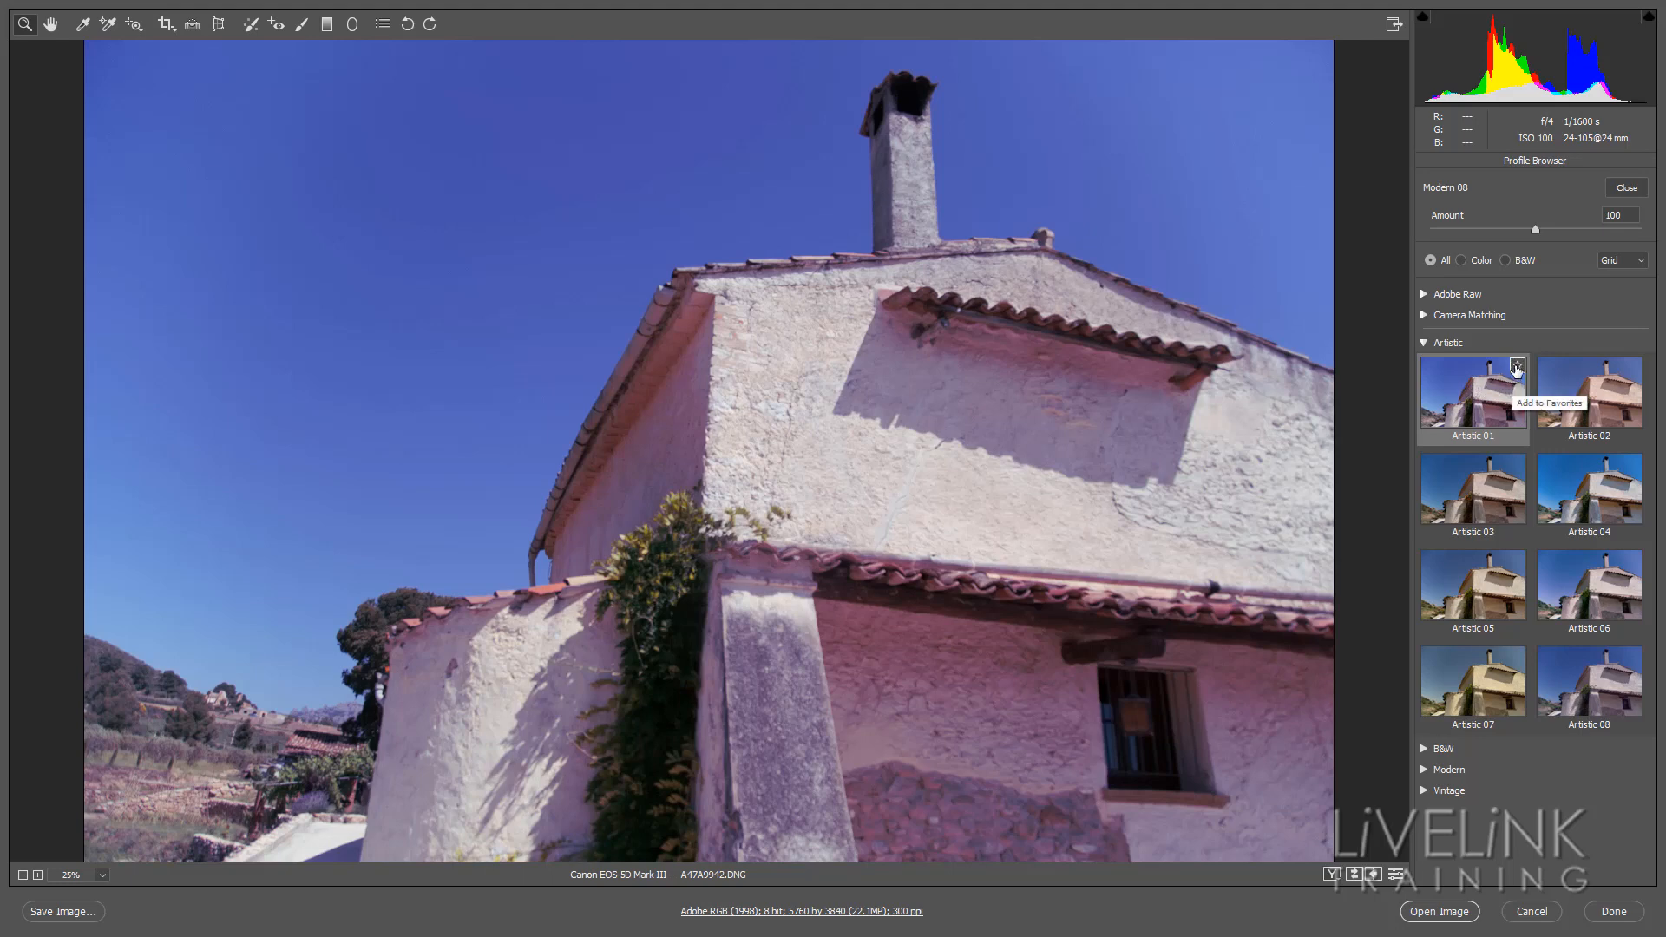
{"action": "left_click", "coordinate": [1516, 368]}
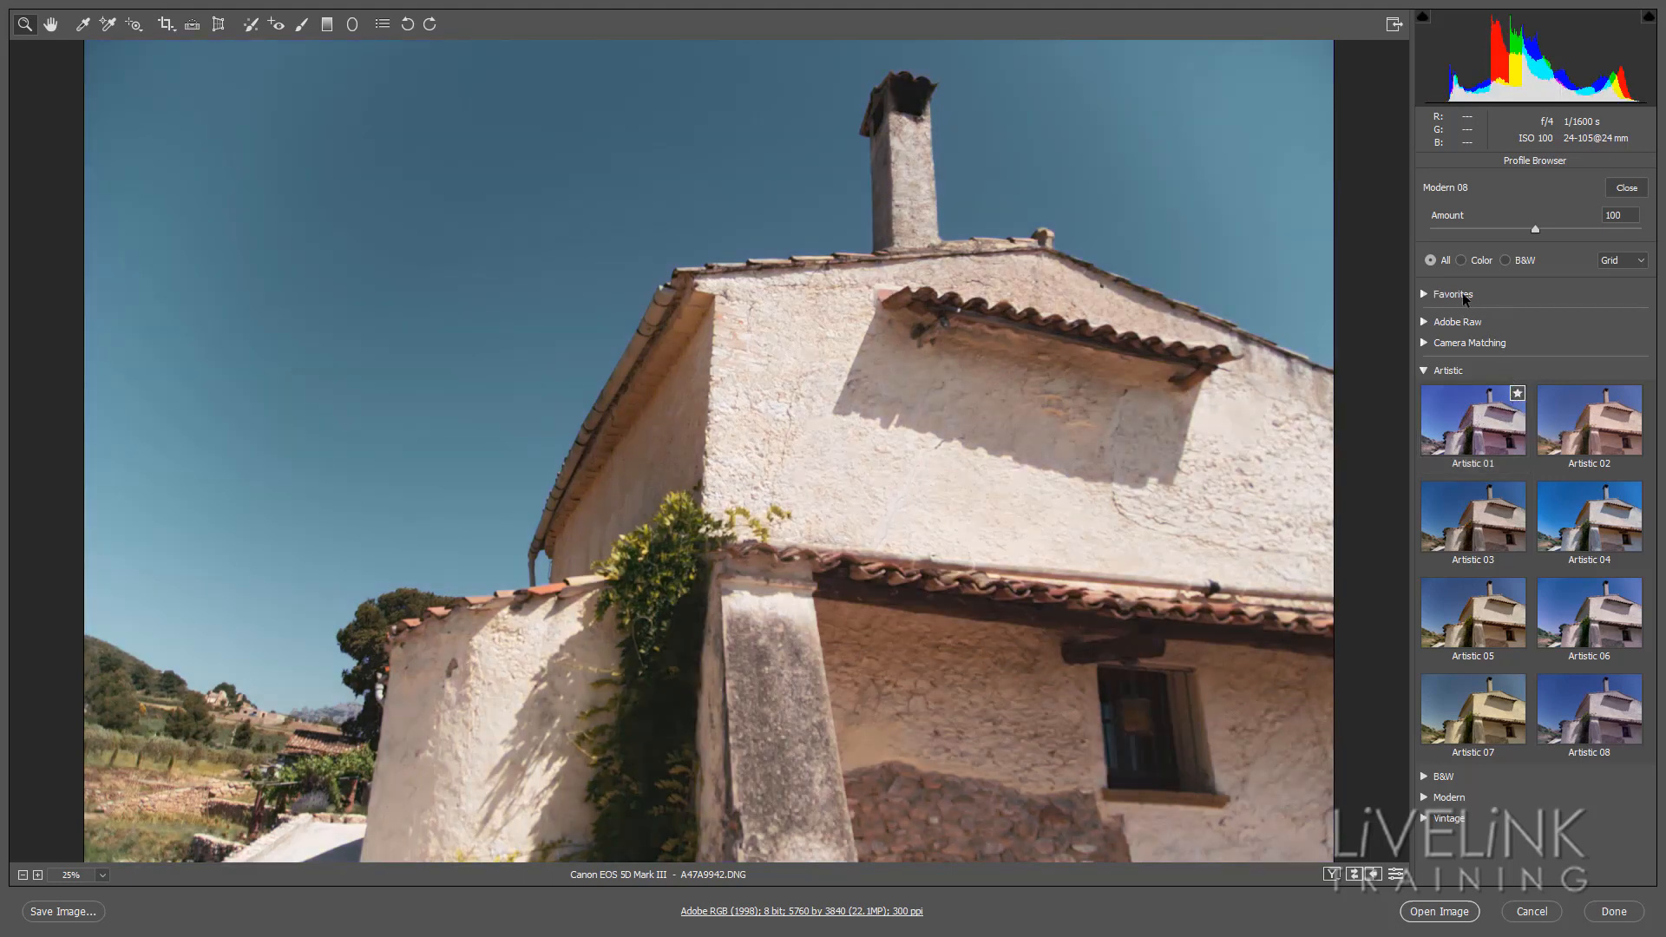
{"action": "left_click", "coordinate": [1425, 293]}
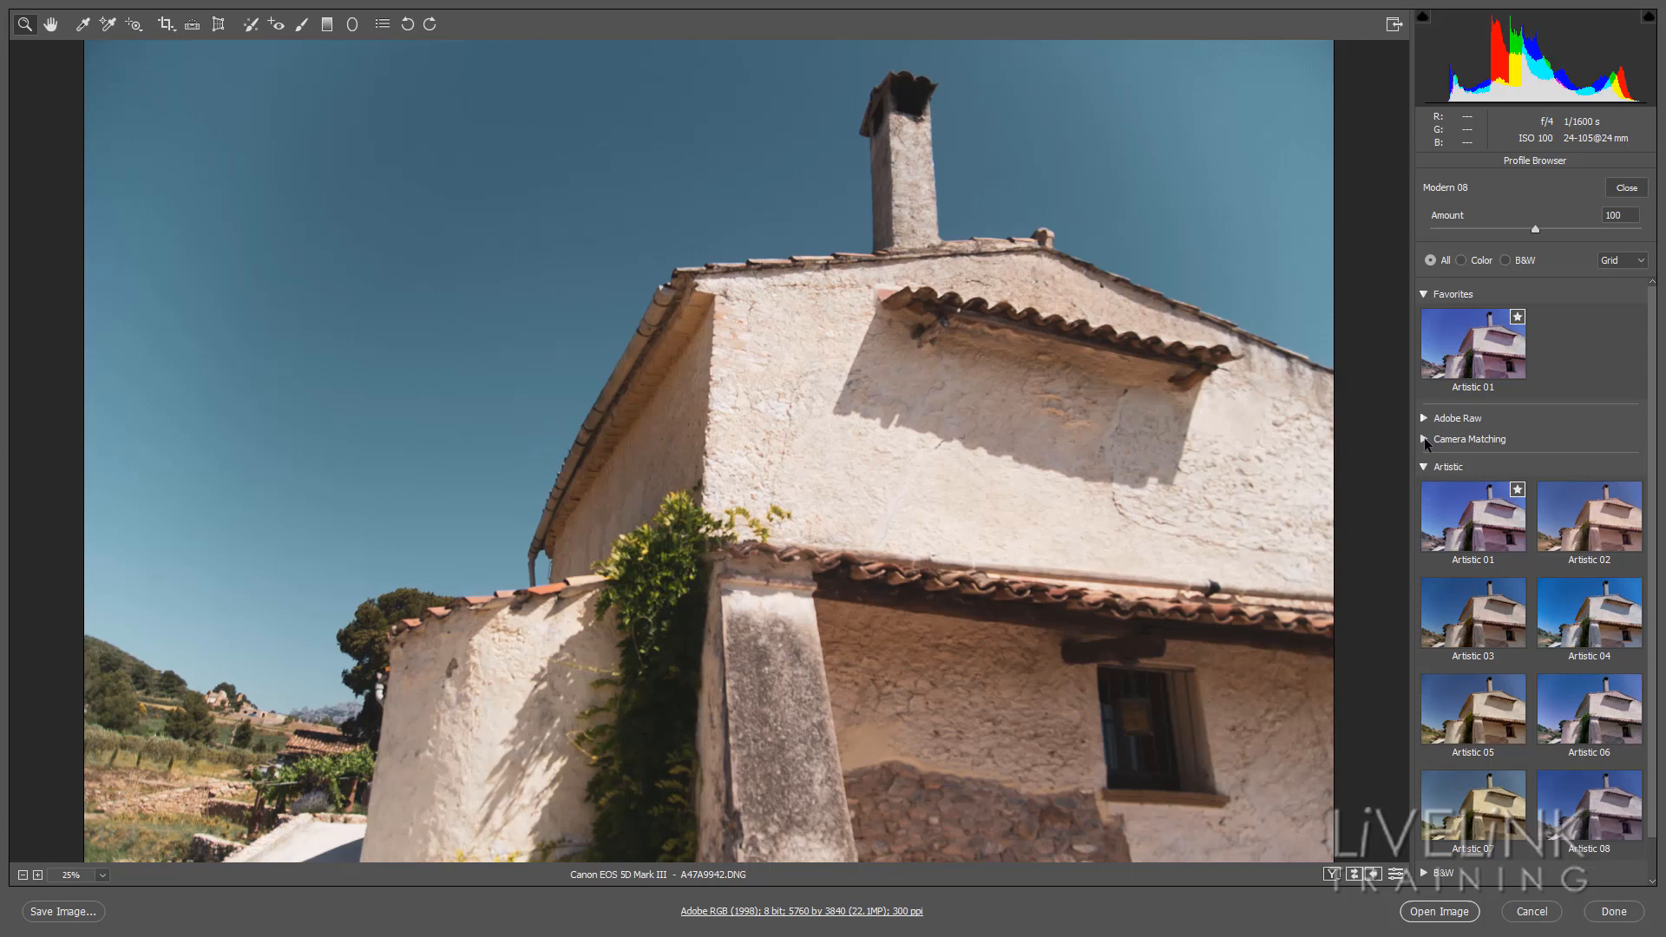
Apply the Camera Matching profile Faithful to the photo and add it to the favorites.
{"action": "left_click", "coordinate": [1424, 437]}
{"action": "left_click", "coordinate": [1486, 497]}
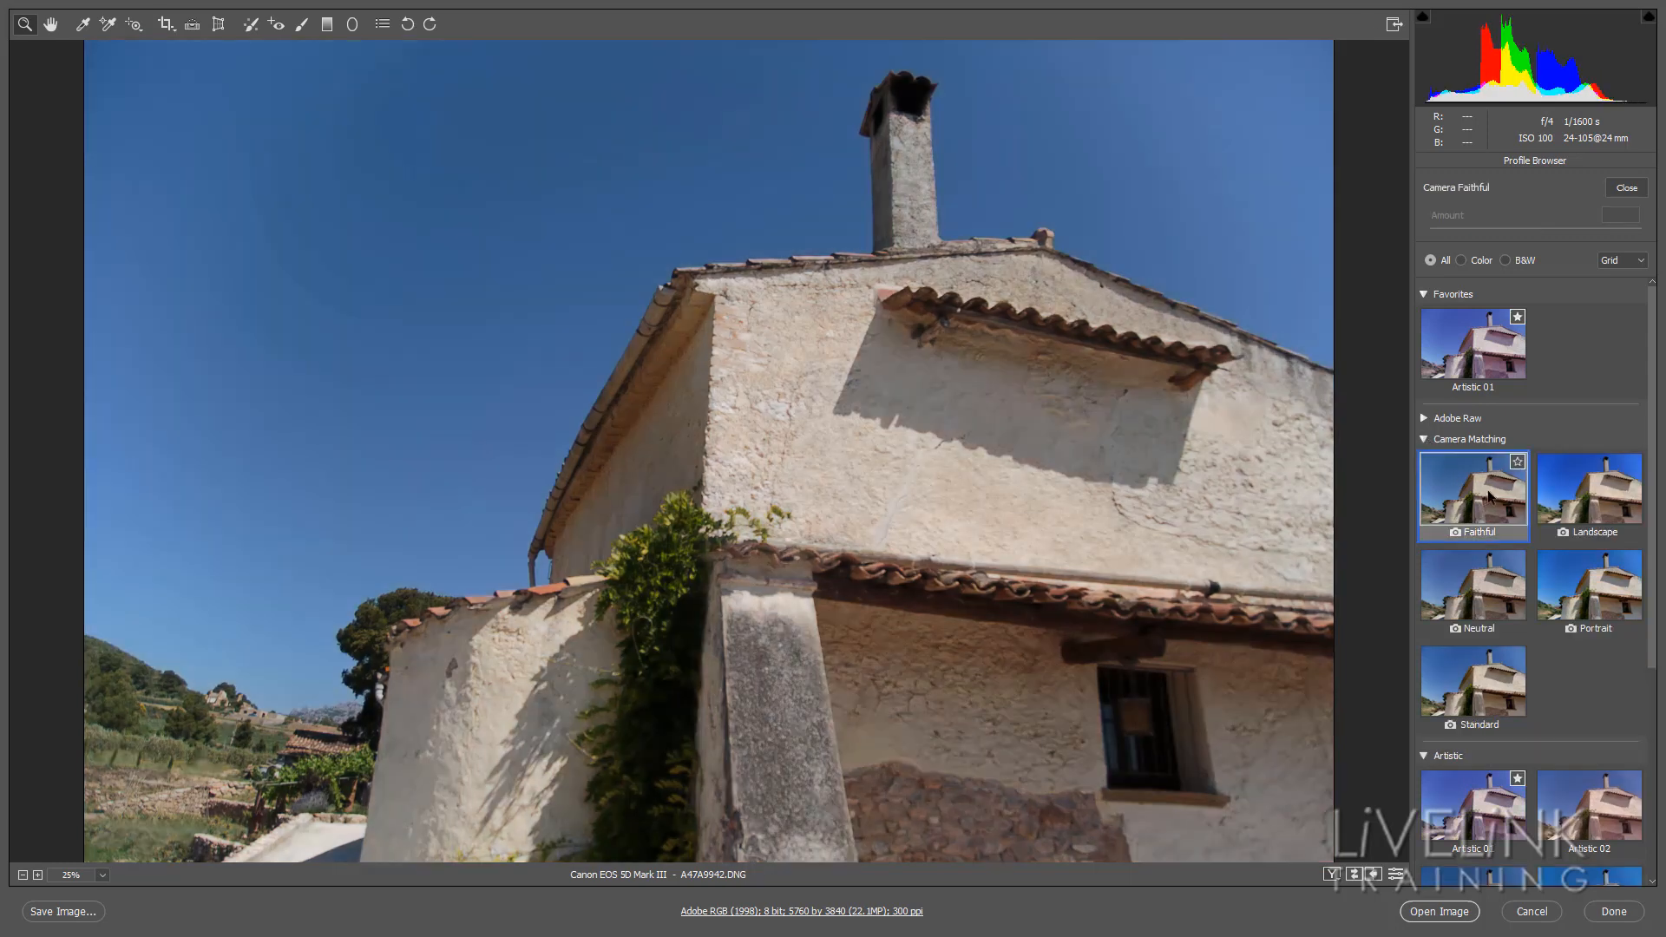
{"action": "left_click", "coordinate": [1517, 461]}
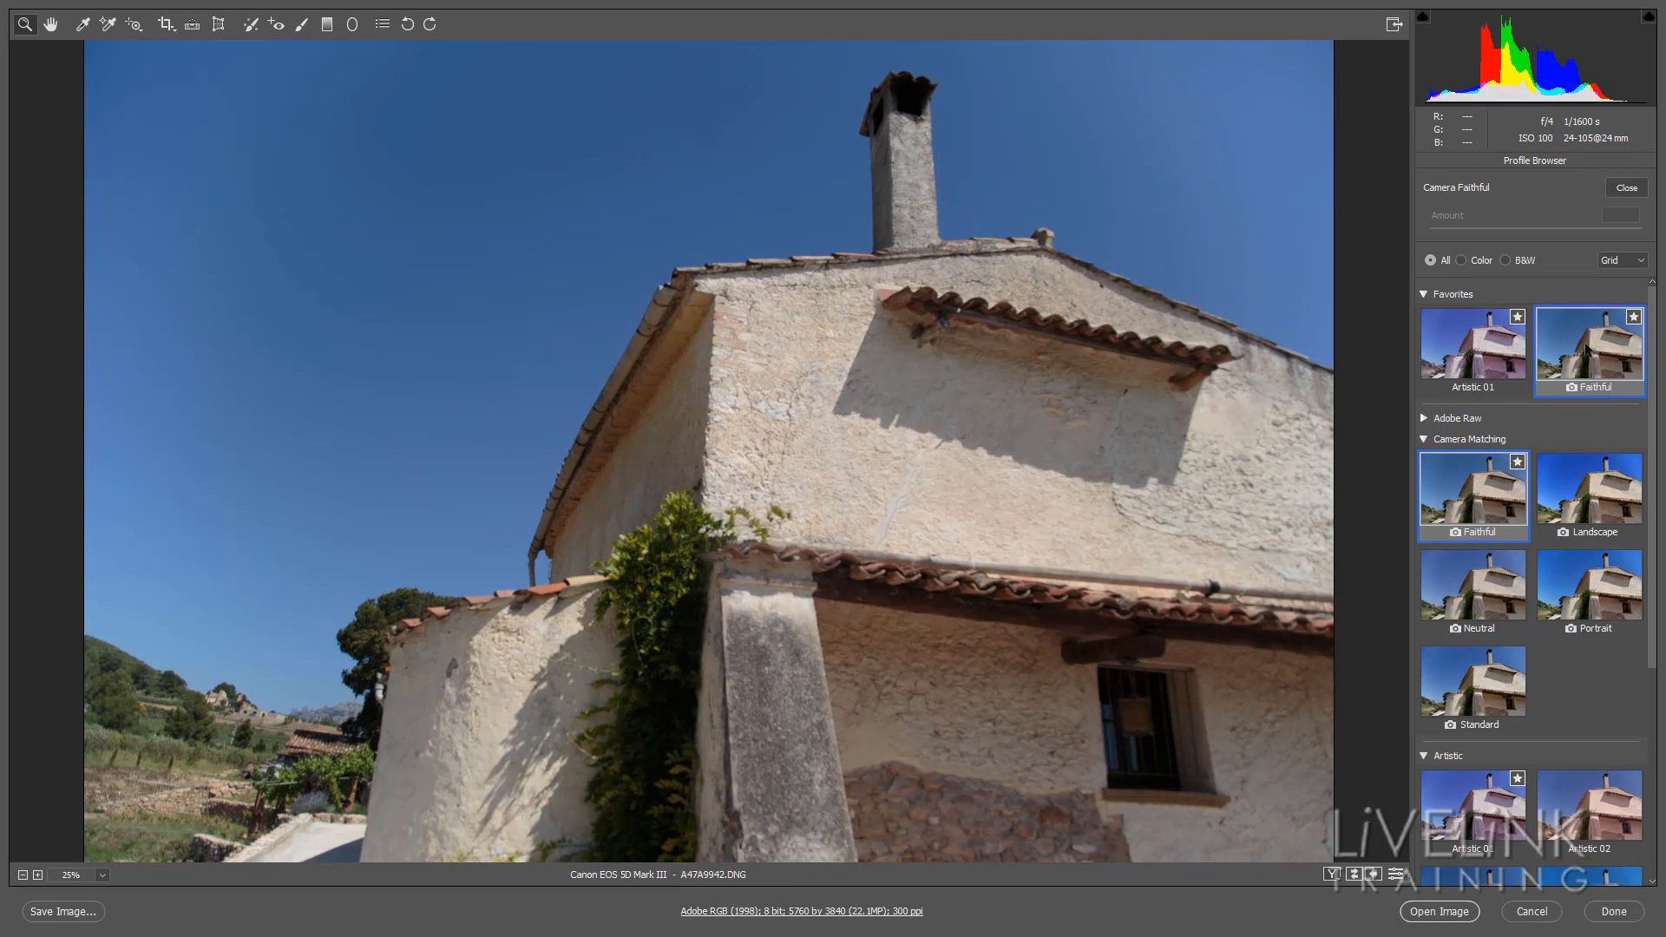
Remove the Faithful and Artistic 01 profiles from the favorites.
{"action": "left_click", "coordinate": [1633, 318]}
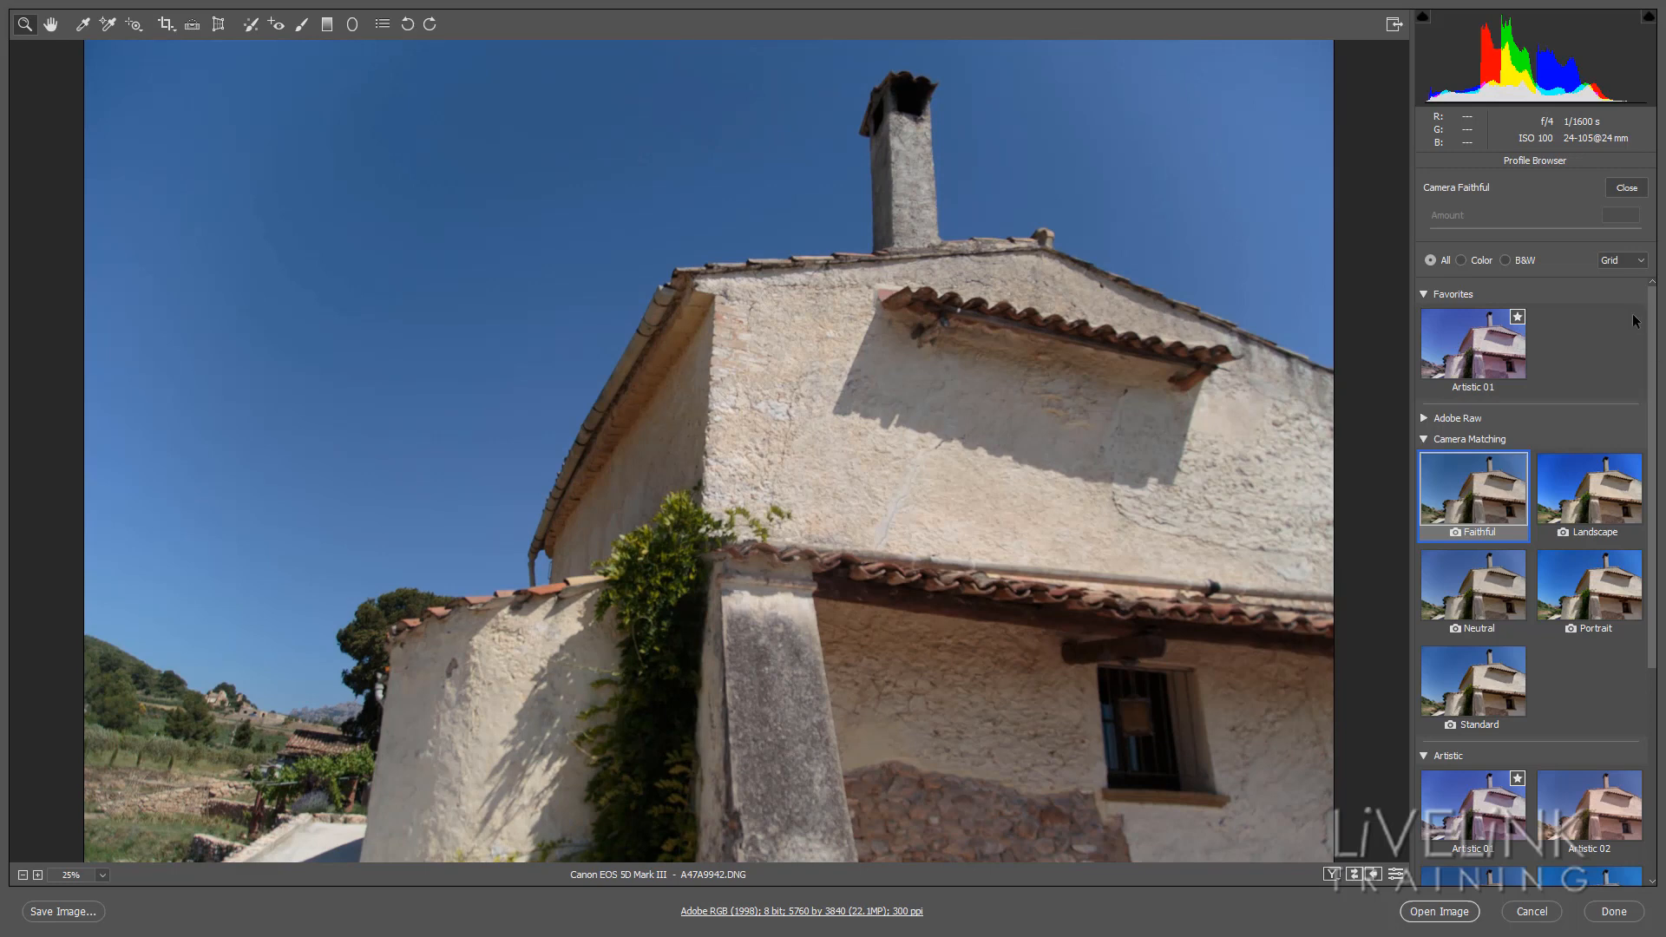
{"action": "left_click", "coordinate": [1516, 319]}
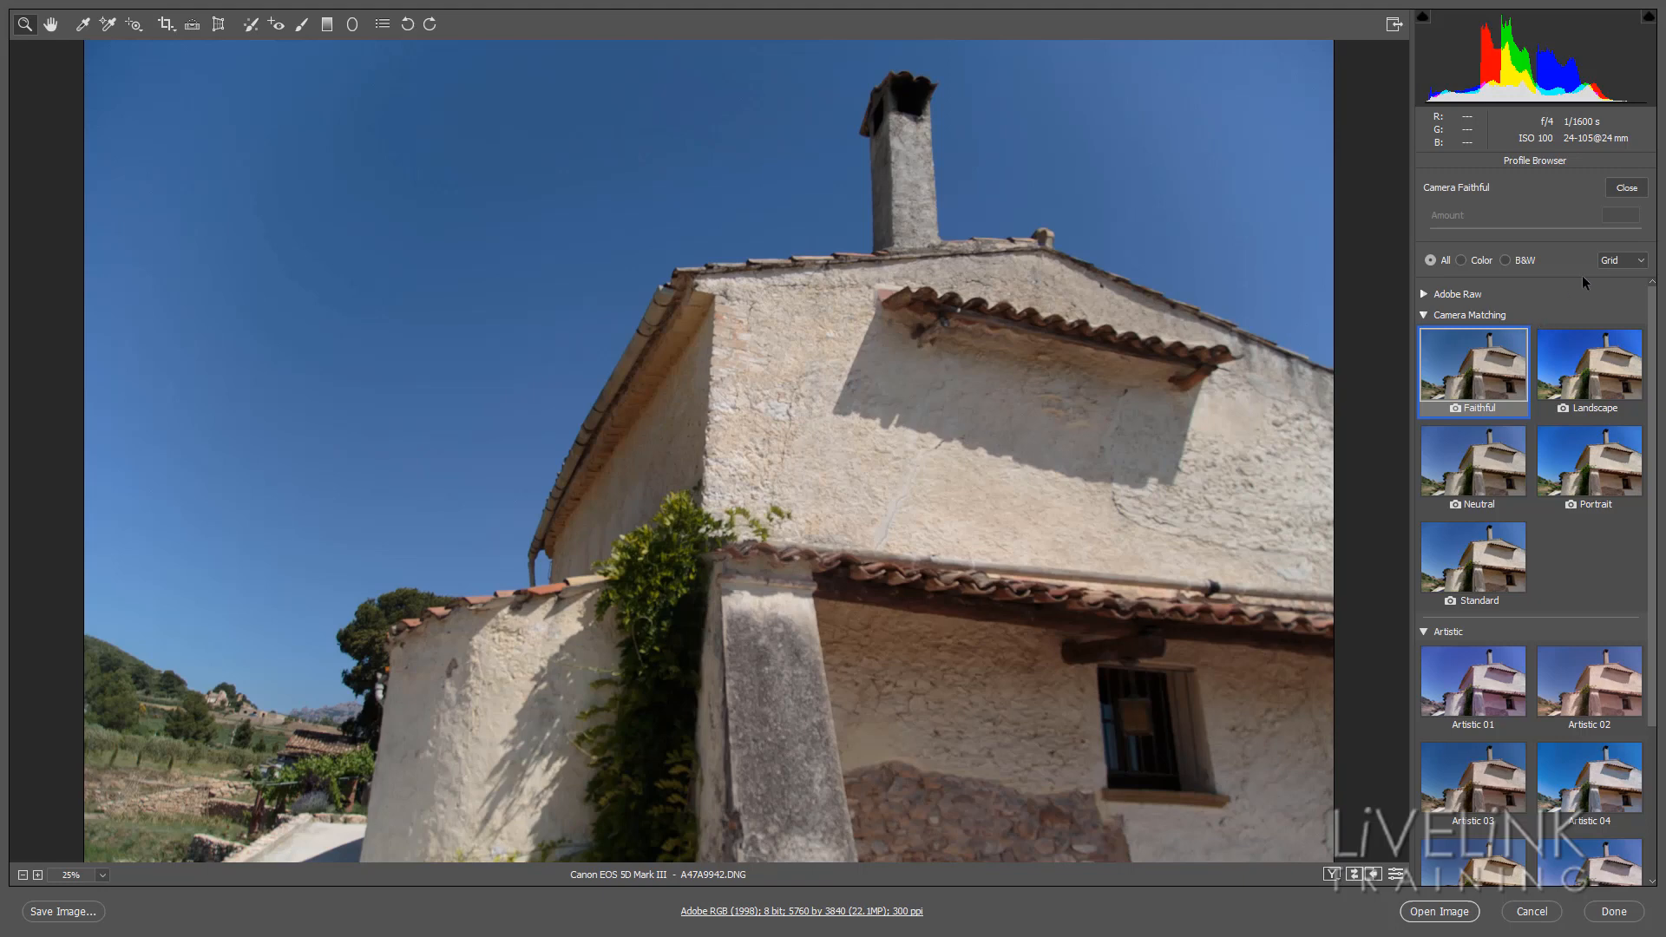
Show the profiles as a list and apply the Camera Standard profile to the house photo.
{"action": "left_click", "coordinate": [1642, 262]}
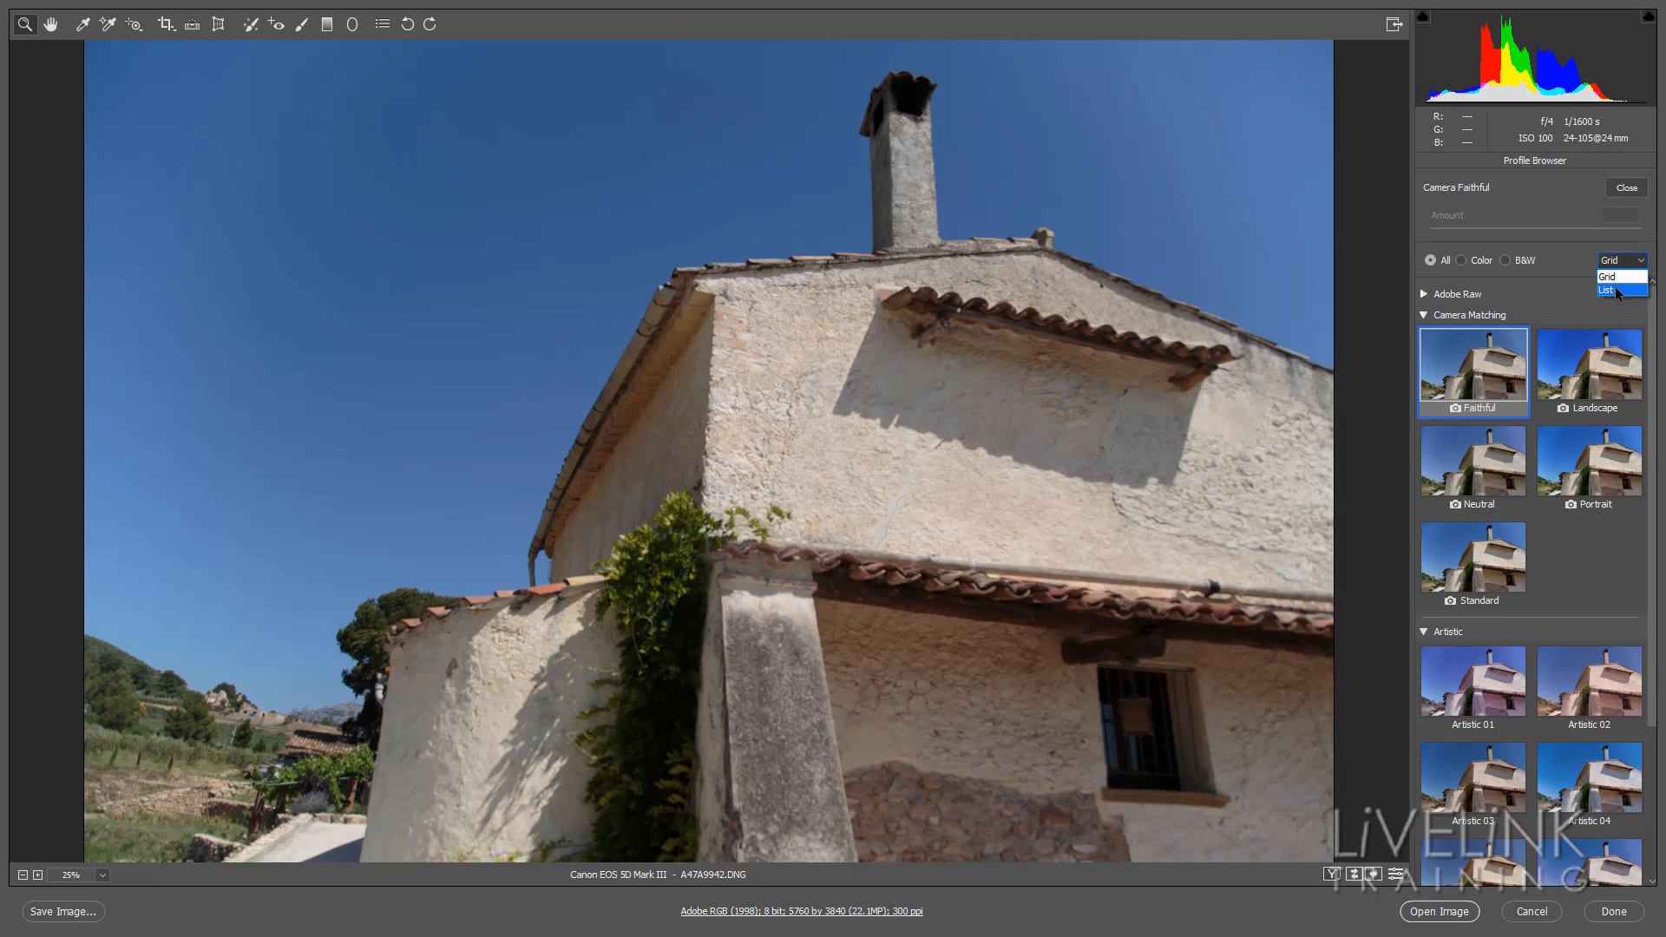
{"action": "left_click", "coordinate": [1609, 290]}
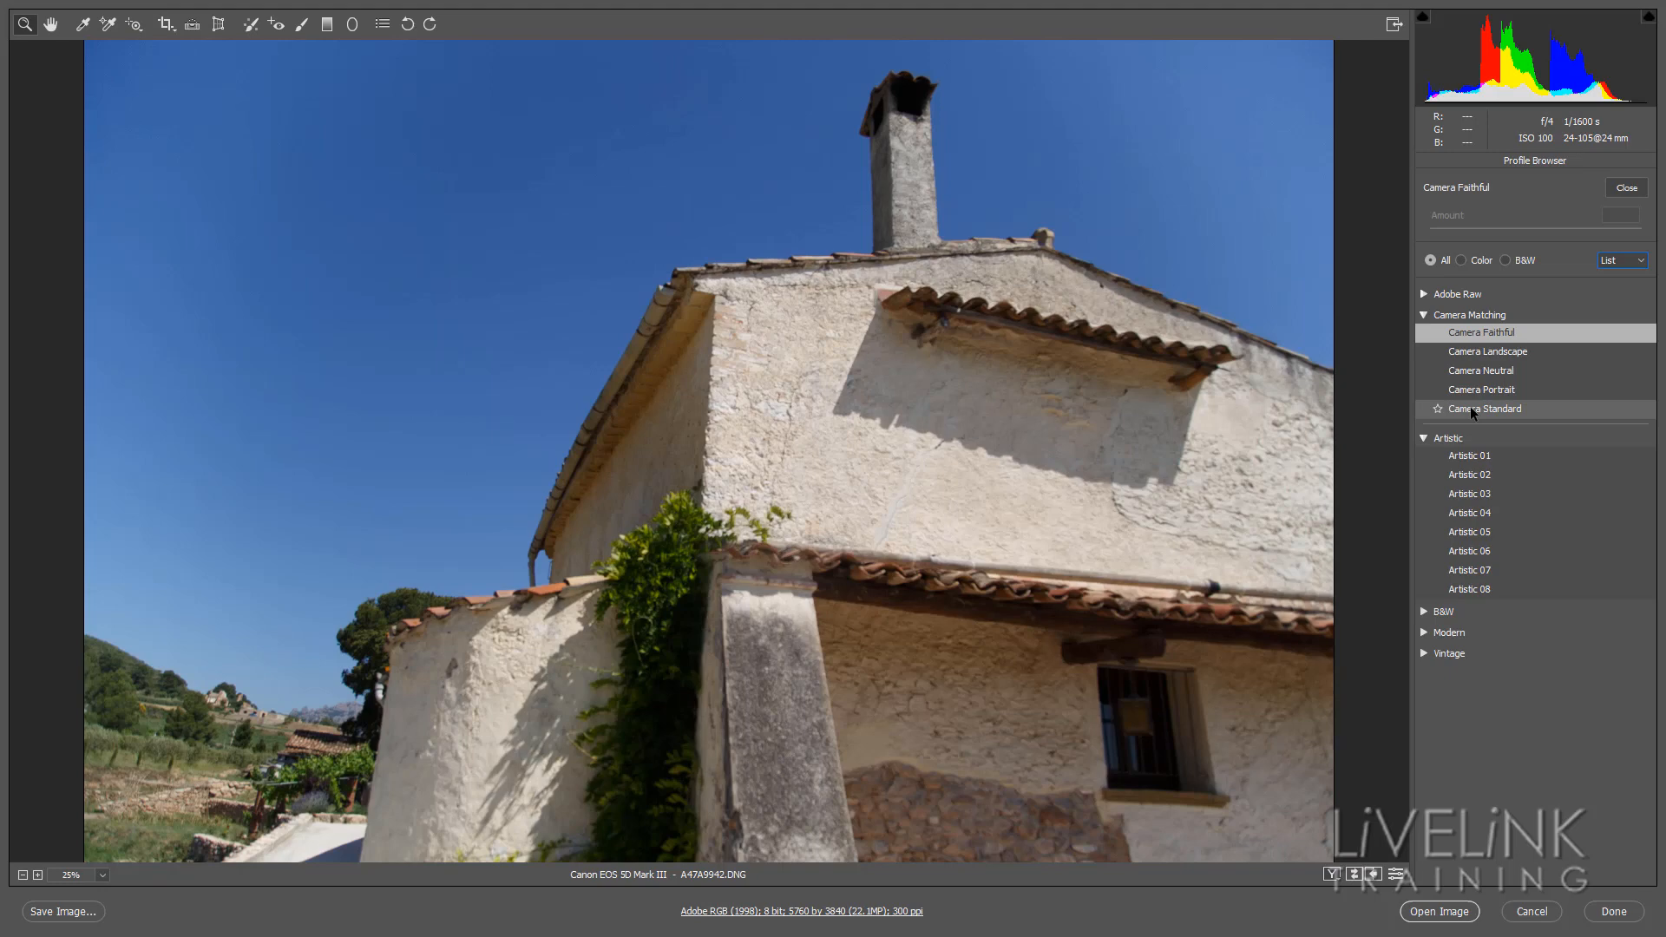
{"action": "double_click", "coordinate": [1472, 410]}
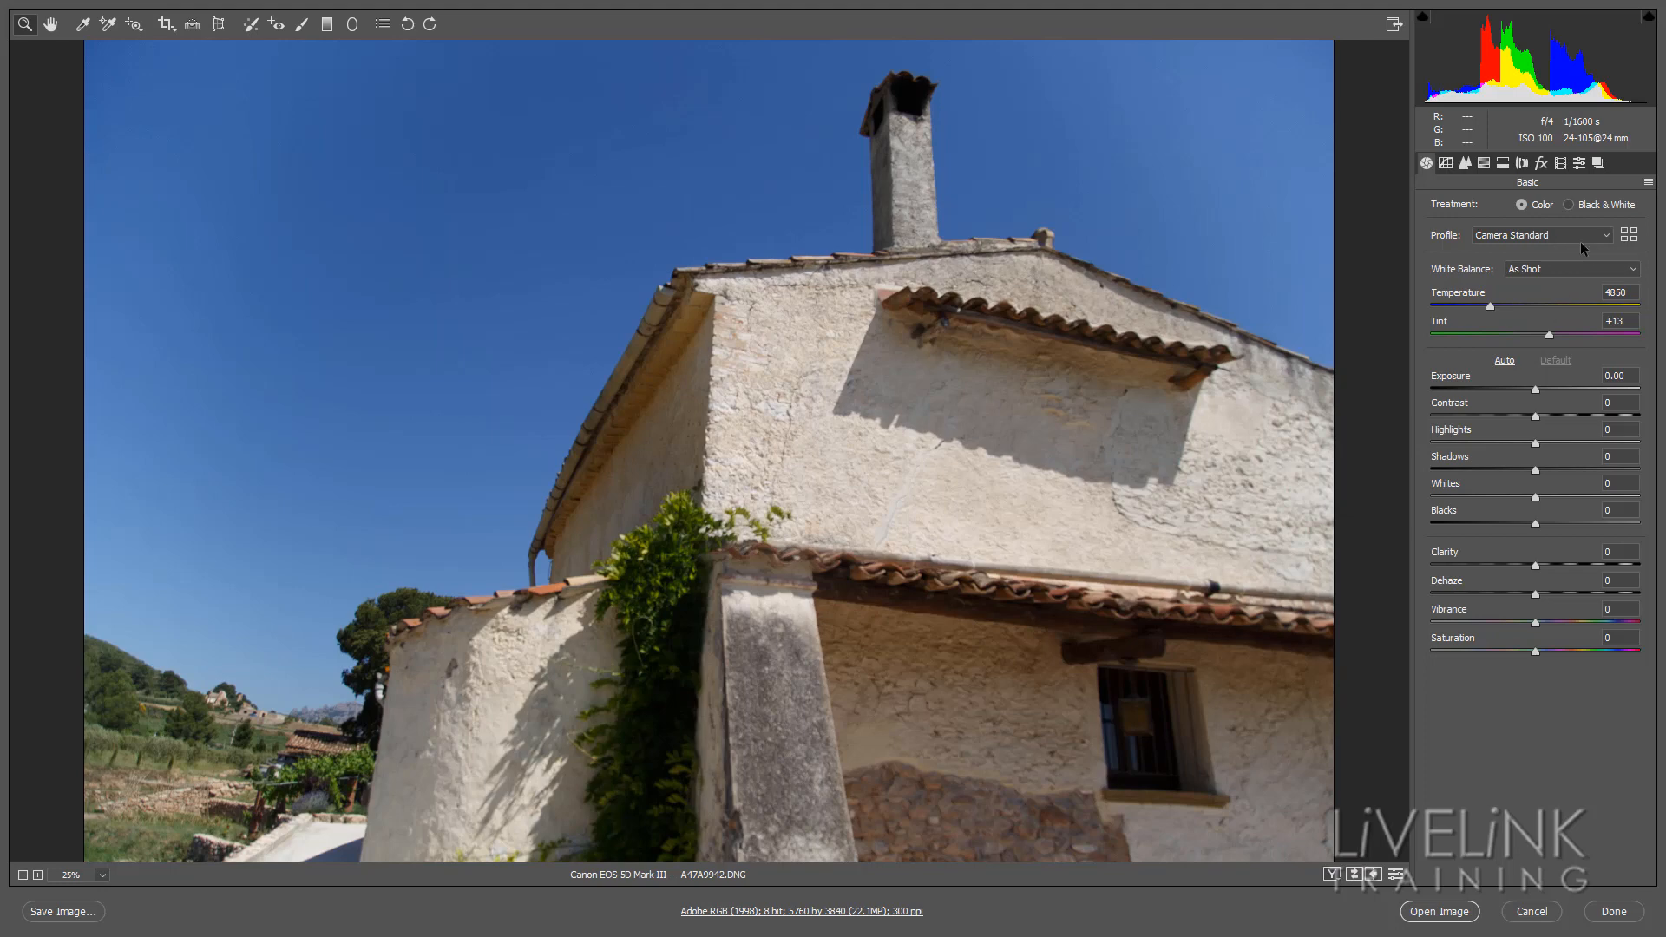
Reopen the Profile Browser and show the profiles as a grid of thumbnails.
{"action": "left_click", "coordinate": [1628, 239]}
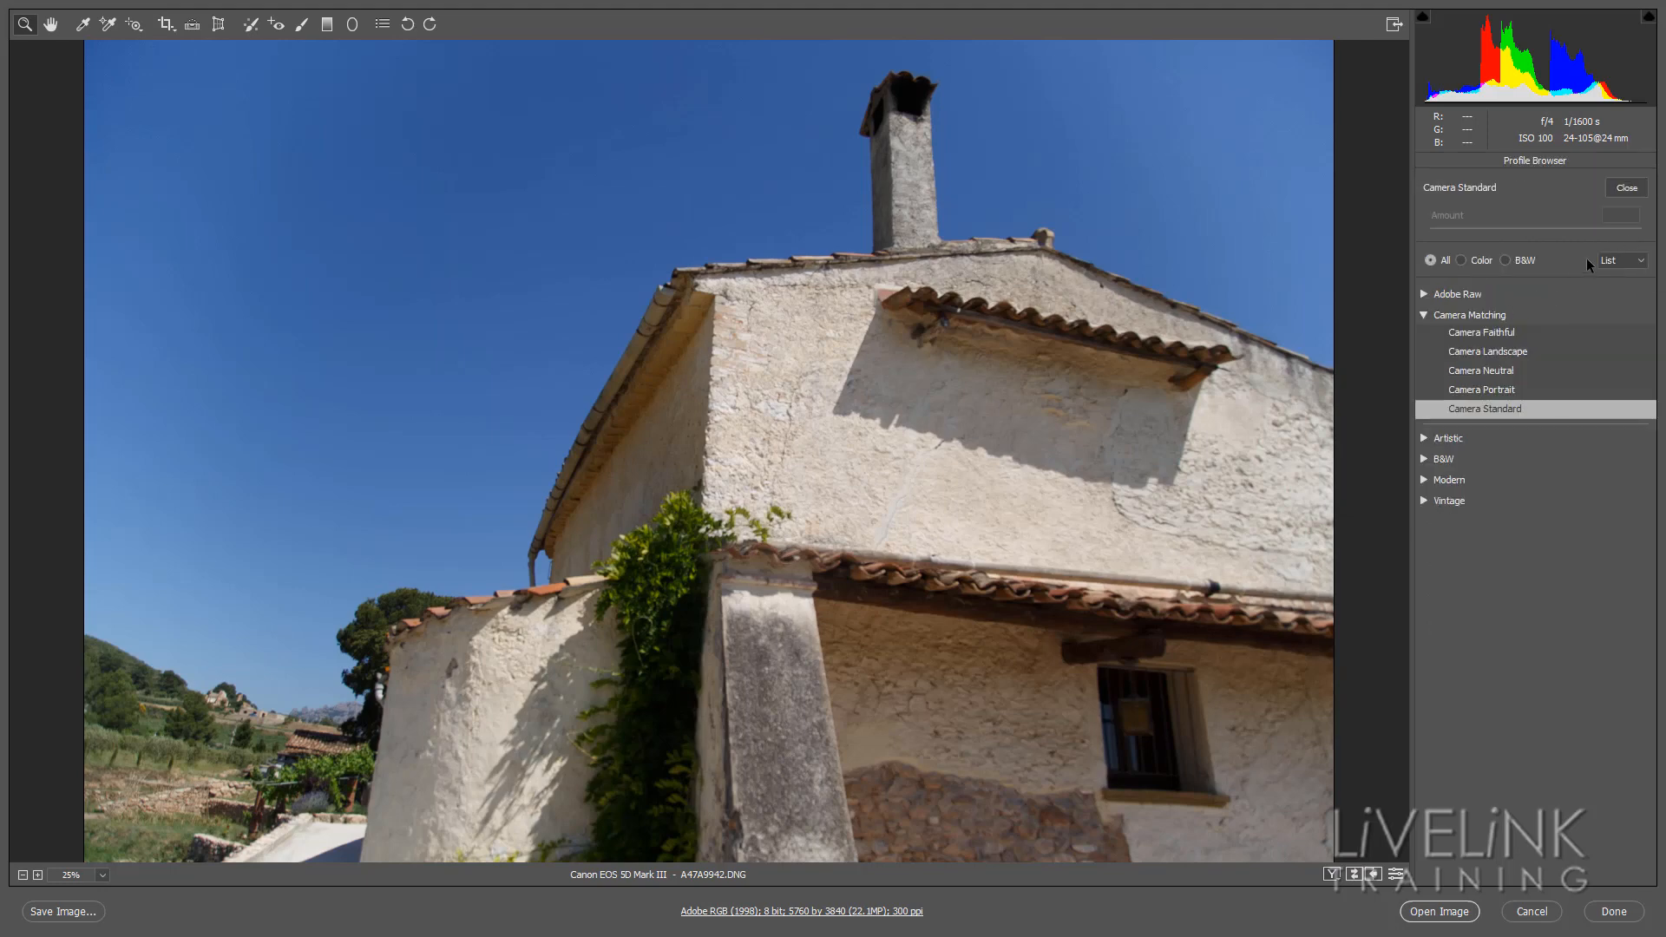
{"action": "left_click", "coordinate": [1623, 260]}
{"action": "left_click", "coordinate": [1622, 275]}
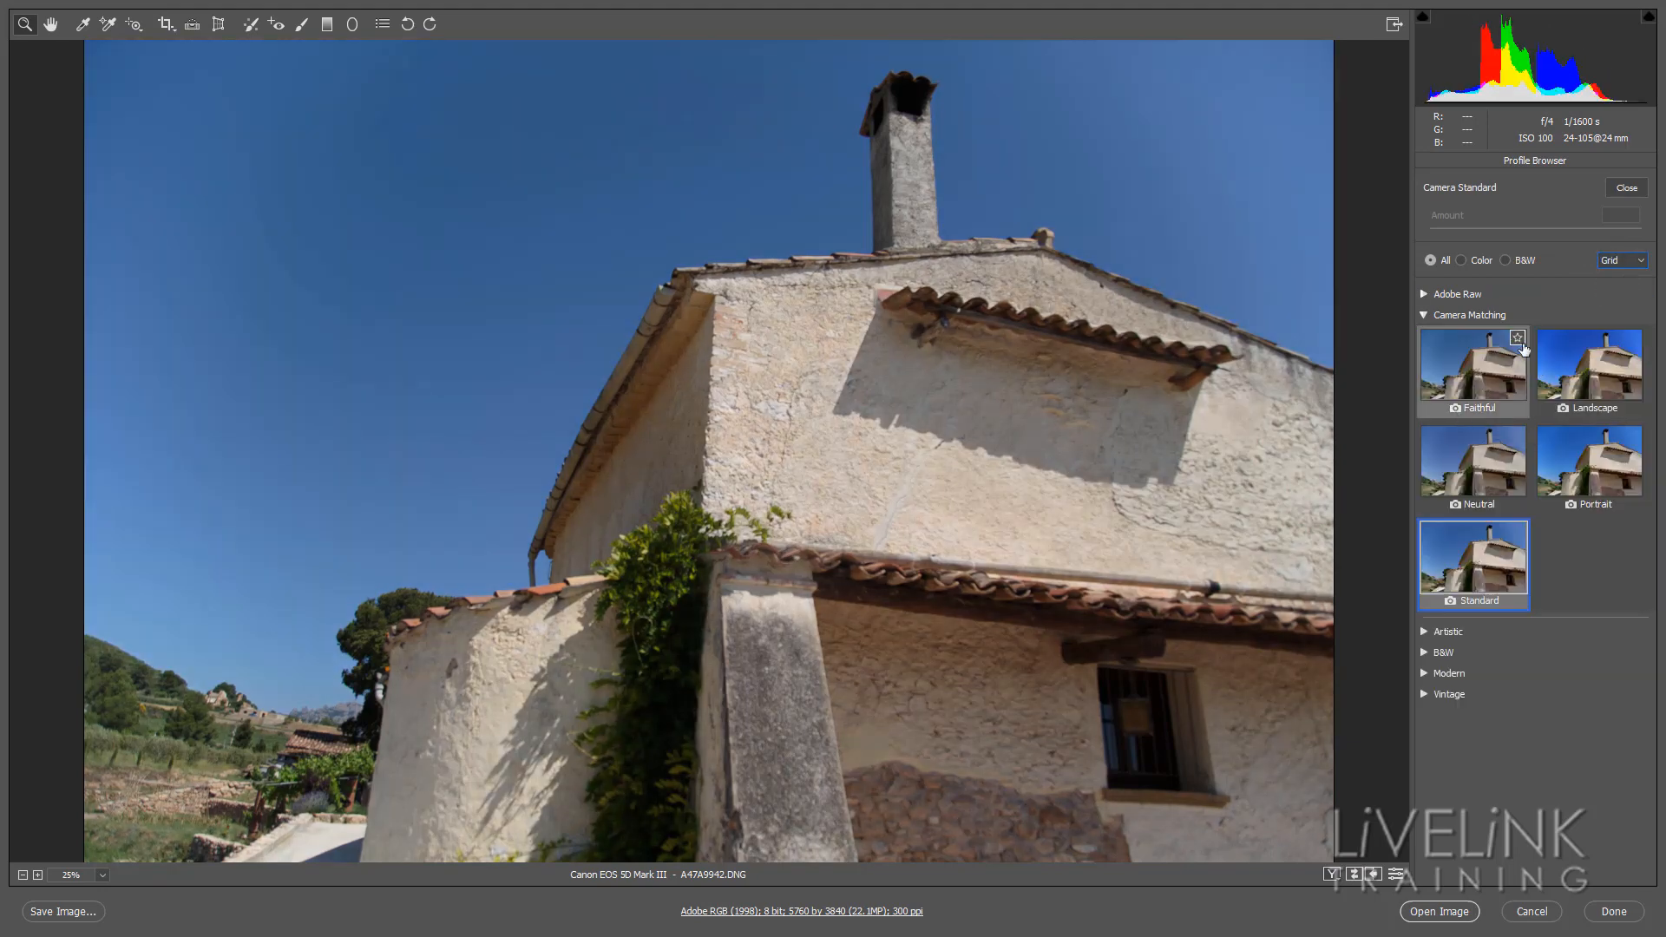
Add the Camera Matching profiles Faithful and Portrait to the favorites and expand the Favorites group.
{"action": "left_click", "coordinate": [1519, 340]}
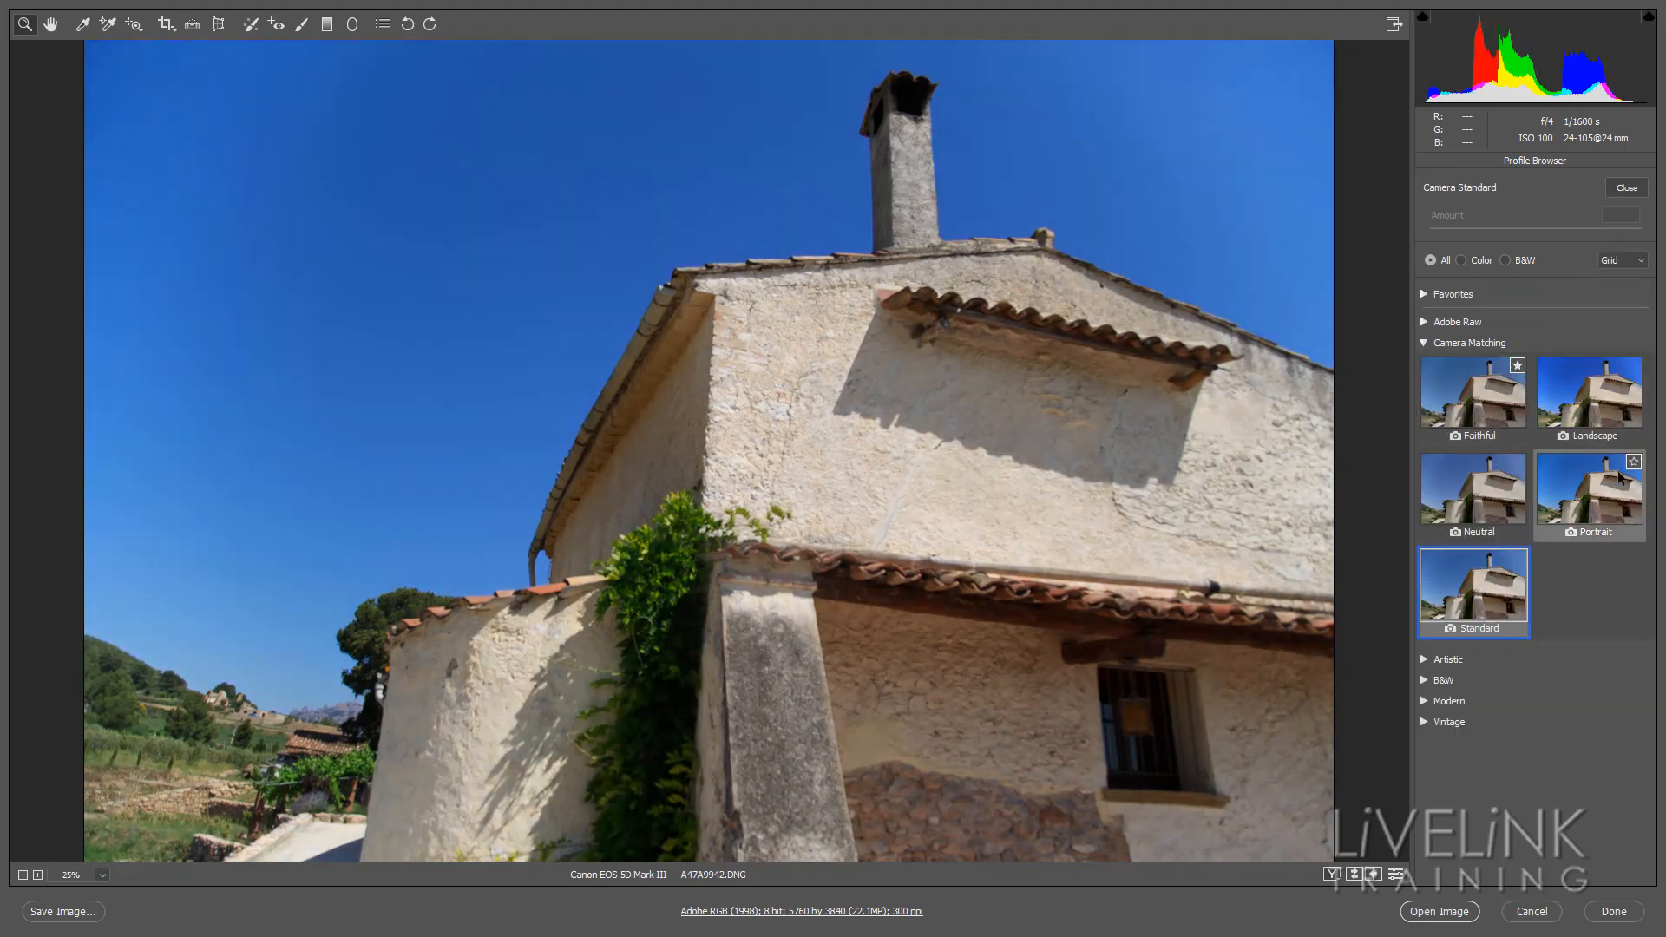
{"action": "left_click", "coordinate": [1634, 465]}
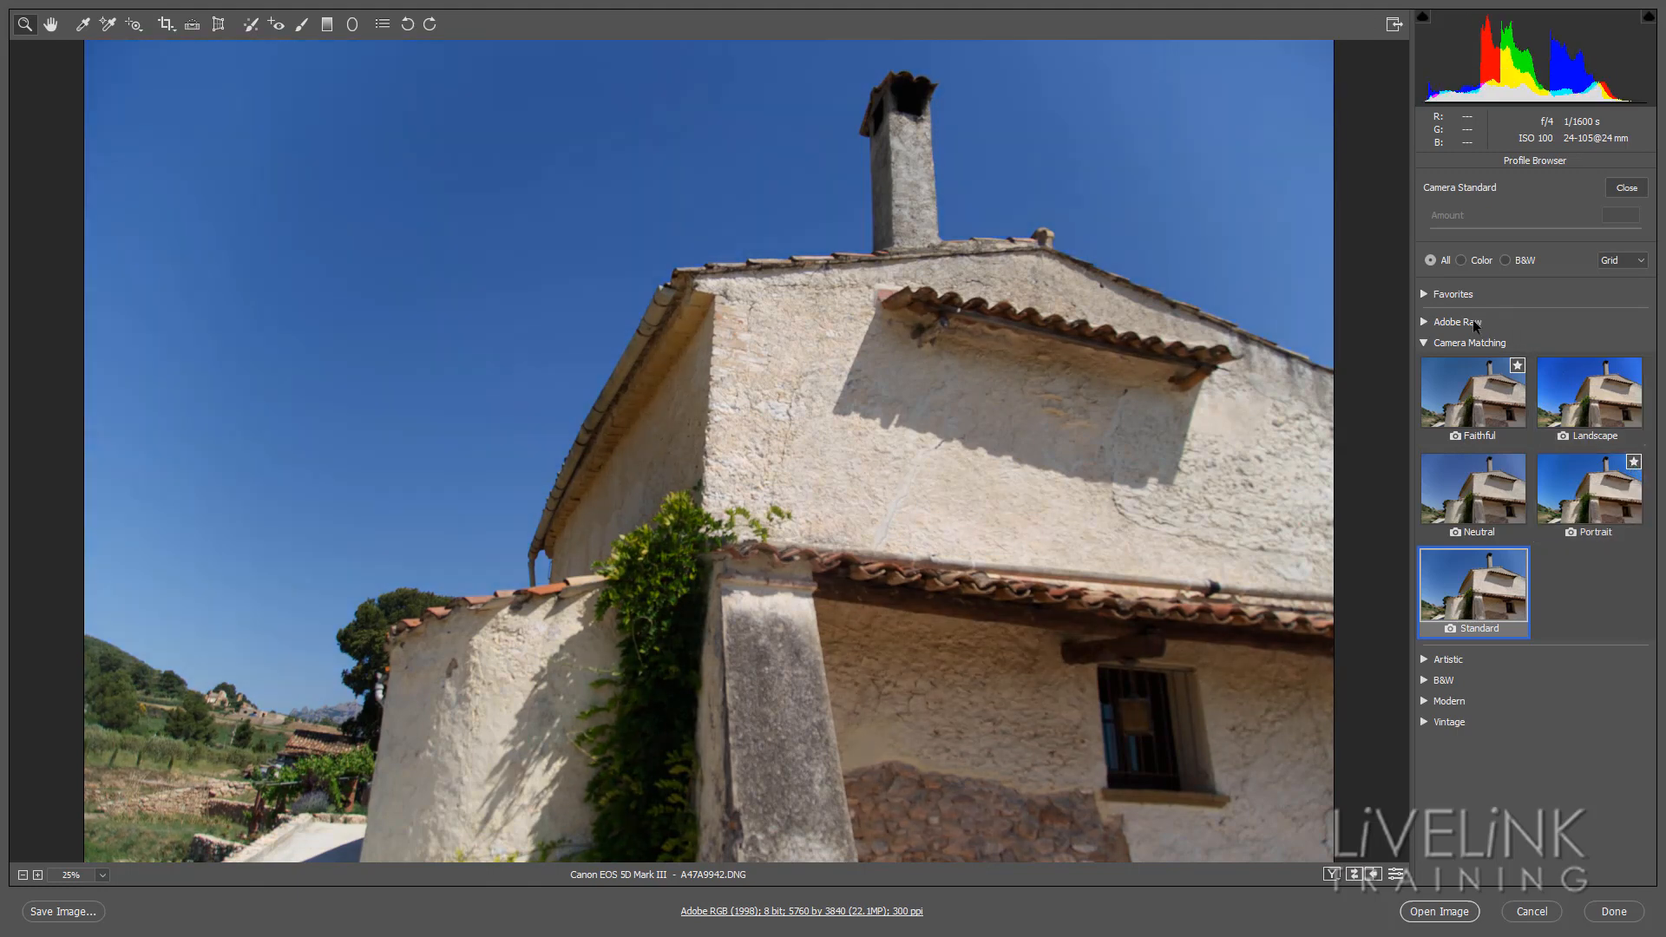
{"action": "left_click", "coordinate": [1425, 295]}
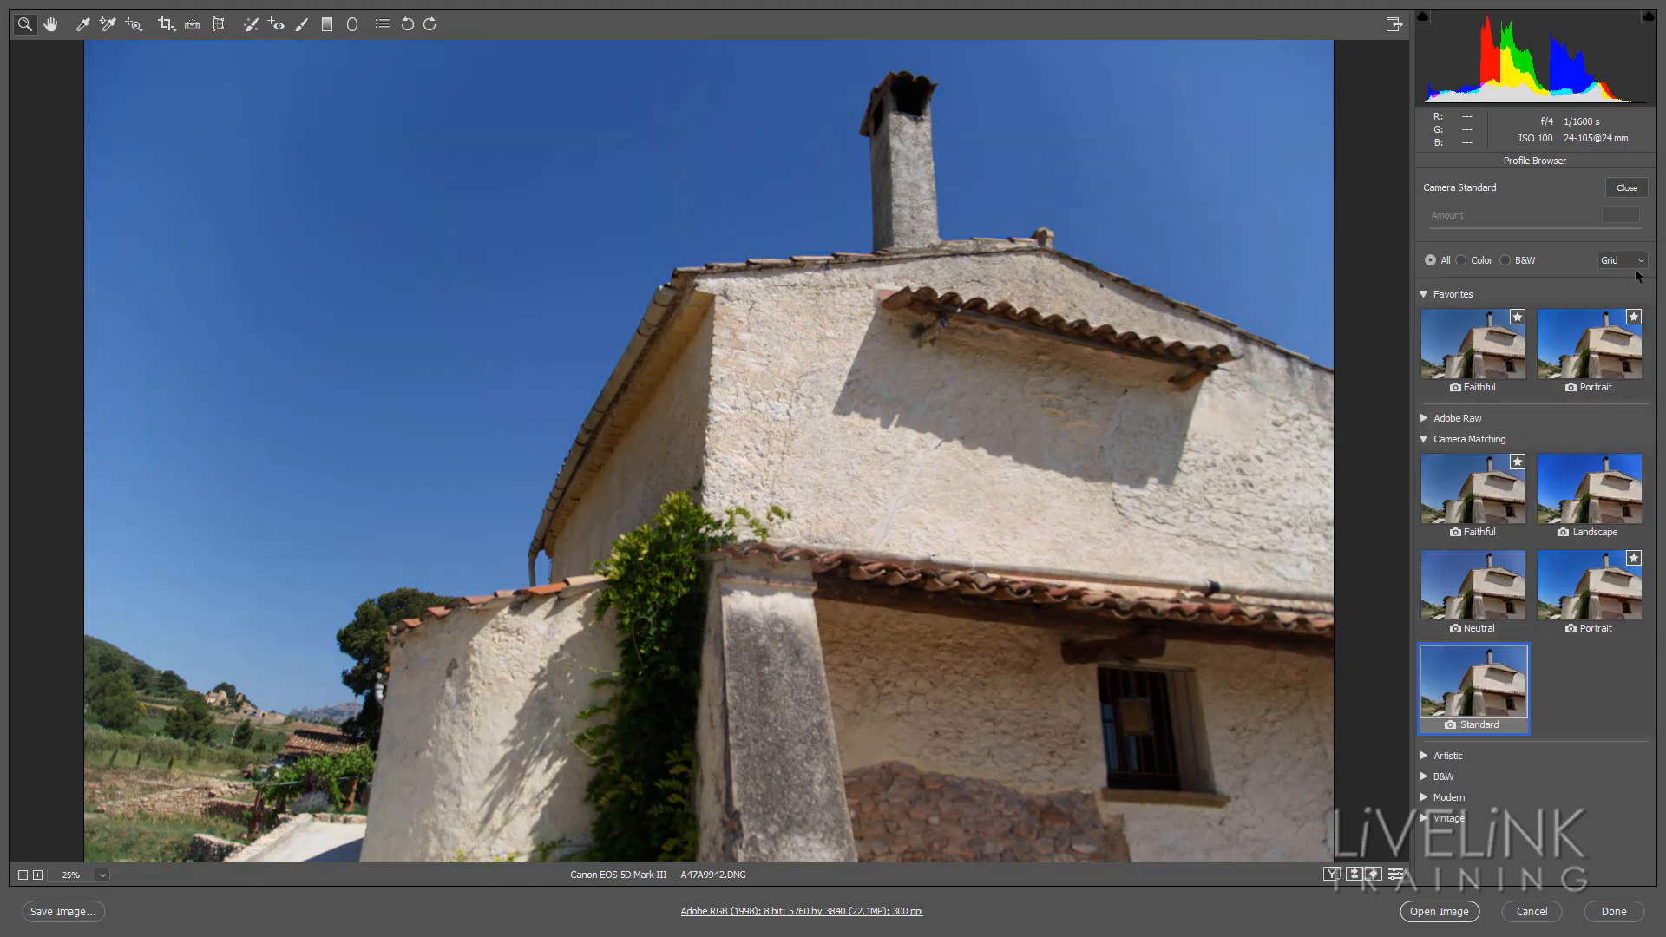
Close the Profile Browser and check which favorite profiles the Basic adjustments offer for quick selection.
{"action": "left_click", "coordinate": [1628, 189]}
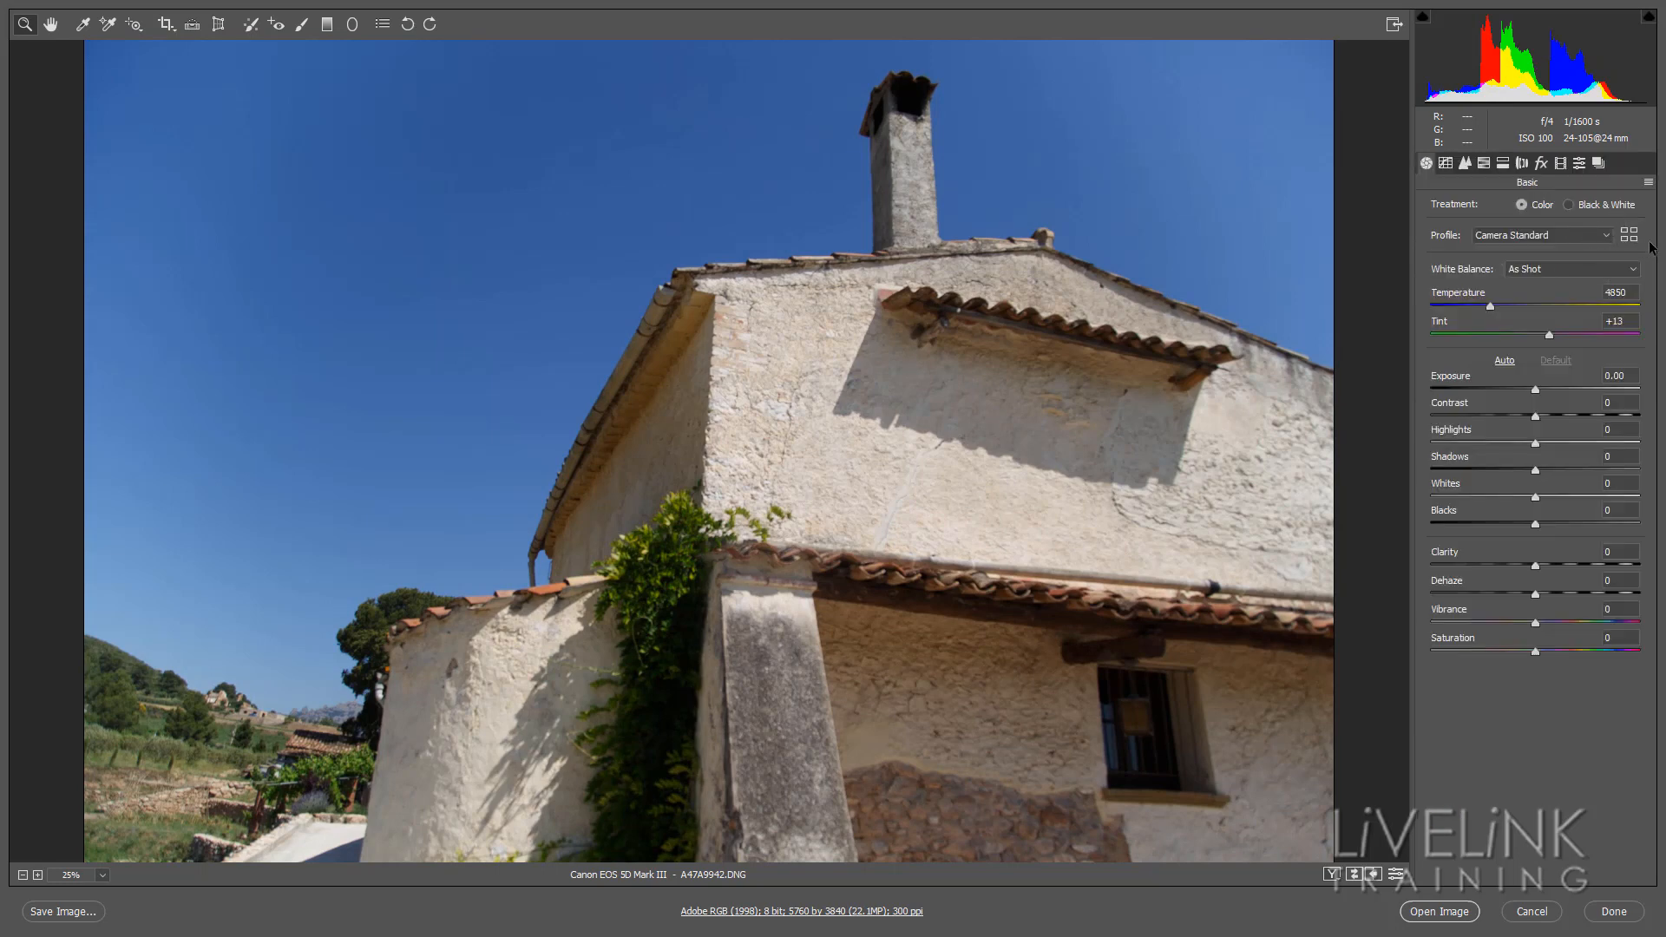
{"action": "left_click", "coordinate": [1604, 235]}
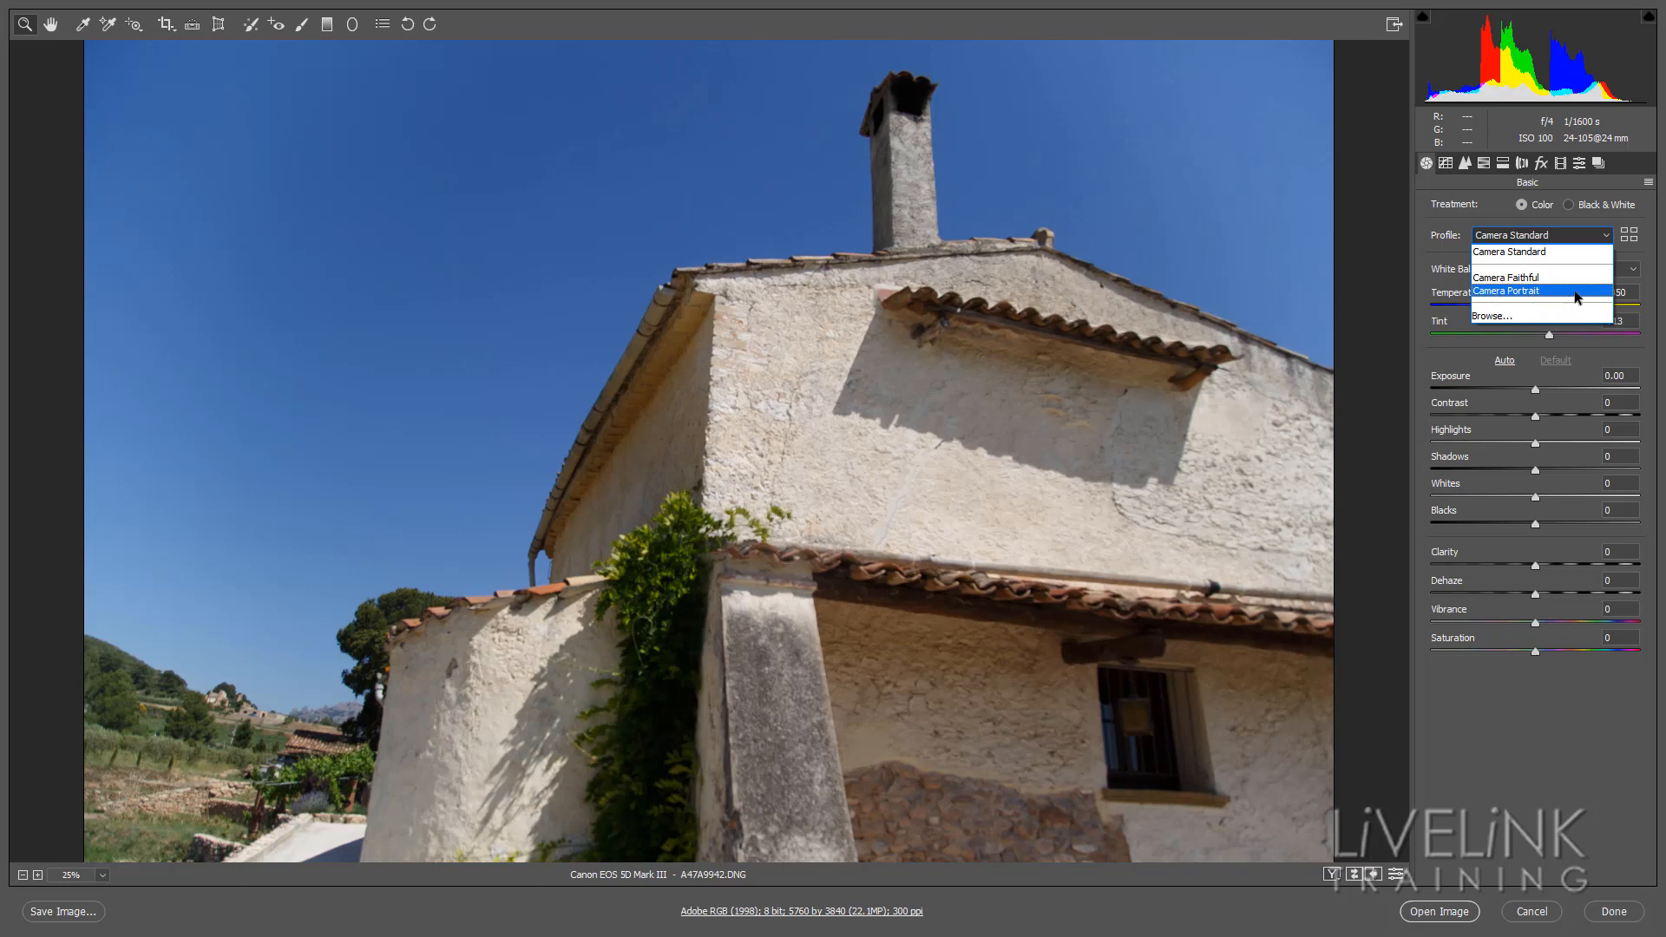
{"action": "left_click", "coordinate": [1654, 275]}
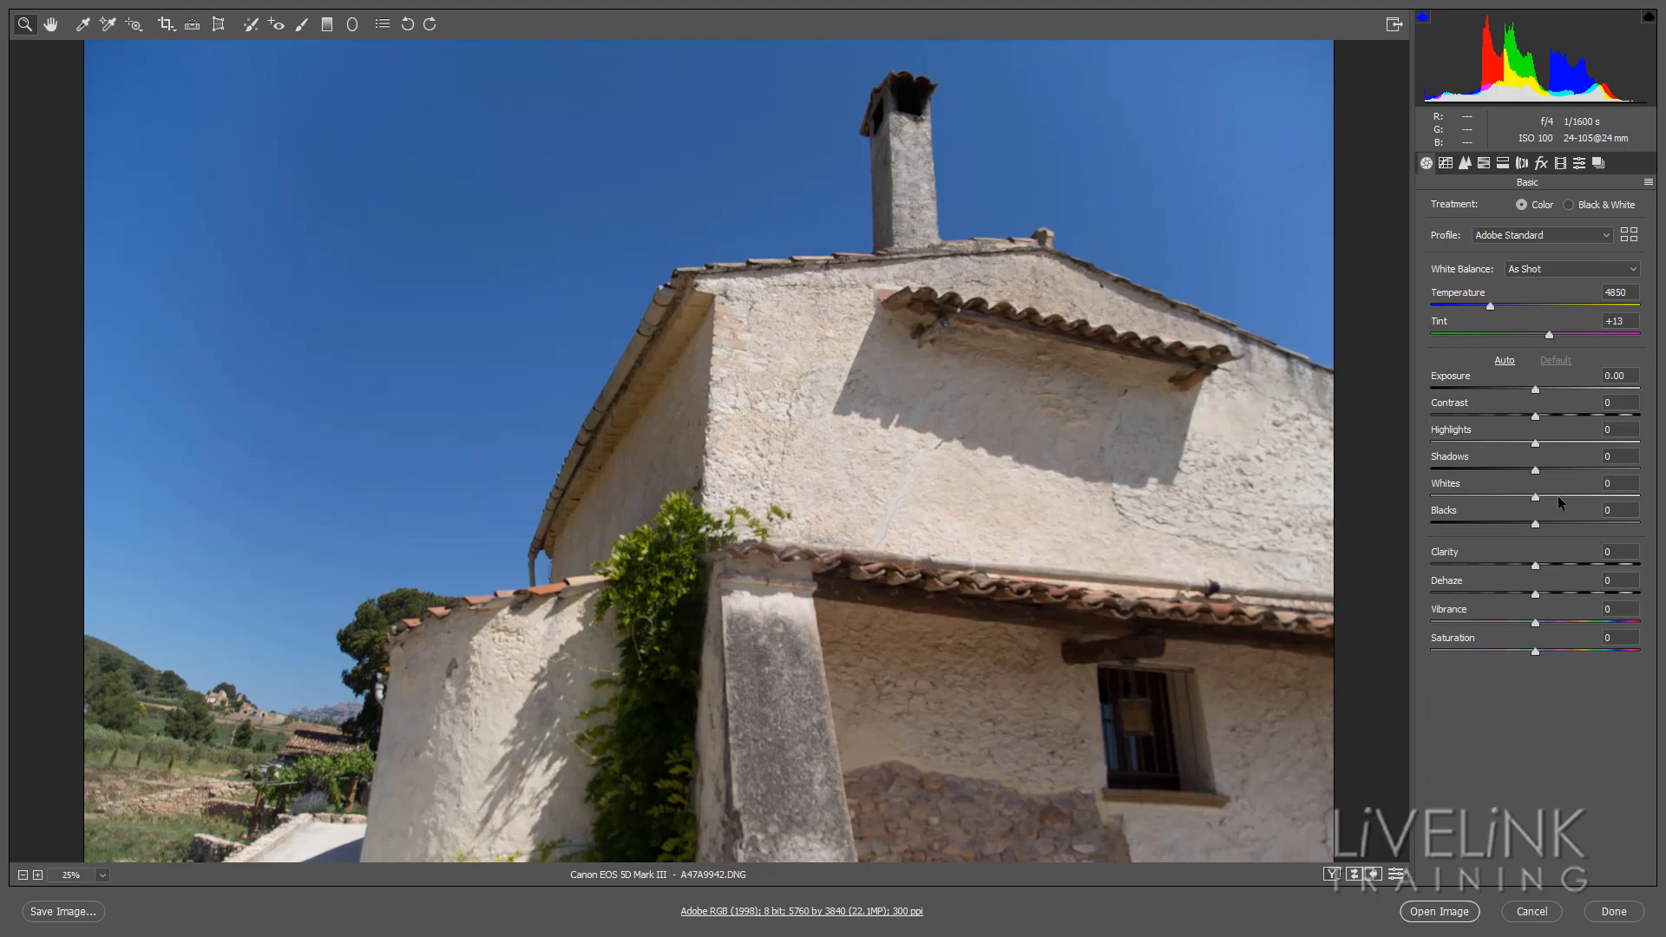
Apply the Adobe Landscape profile from the Adobe Raw group and close the Profile Browser.
{"action": "left_click", "coordinate": [1630, 242]}
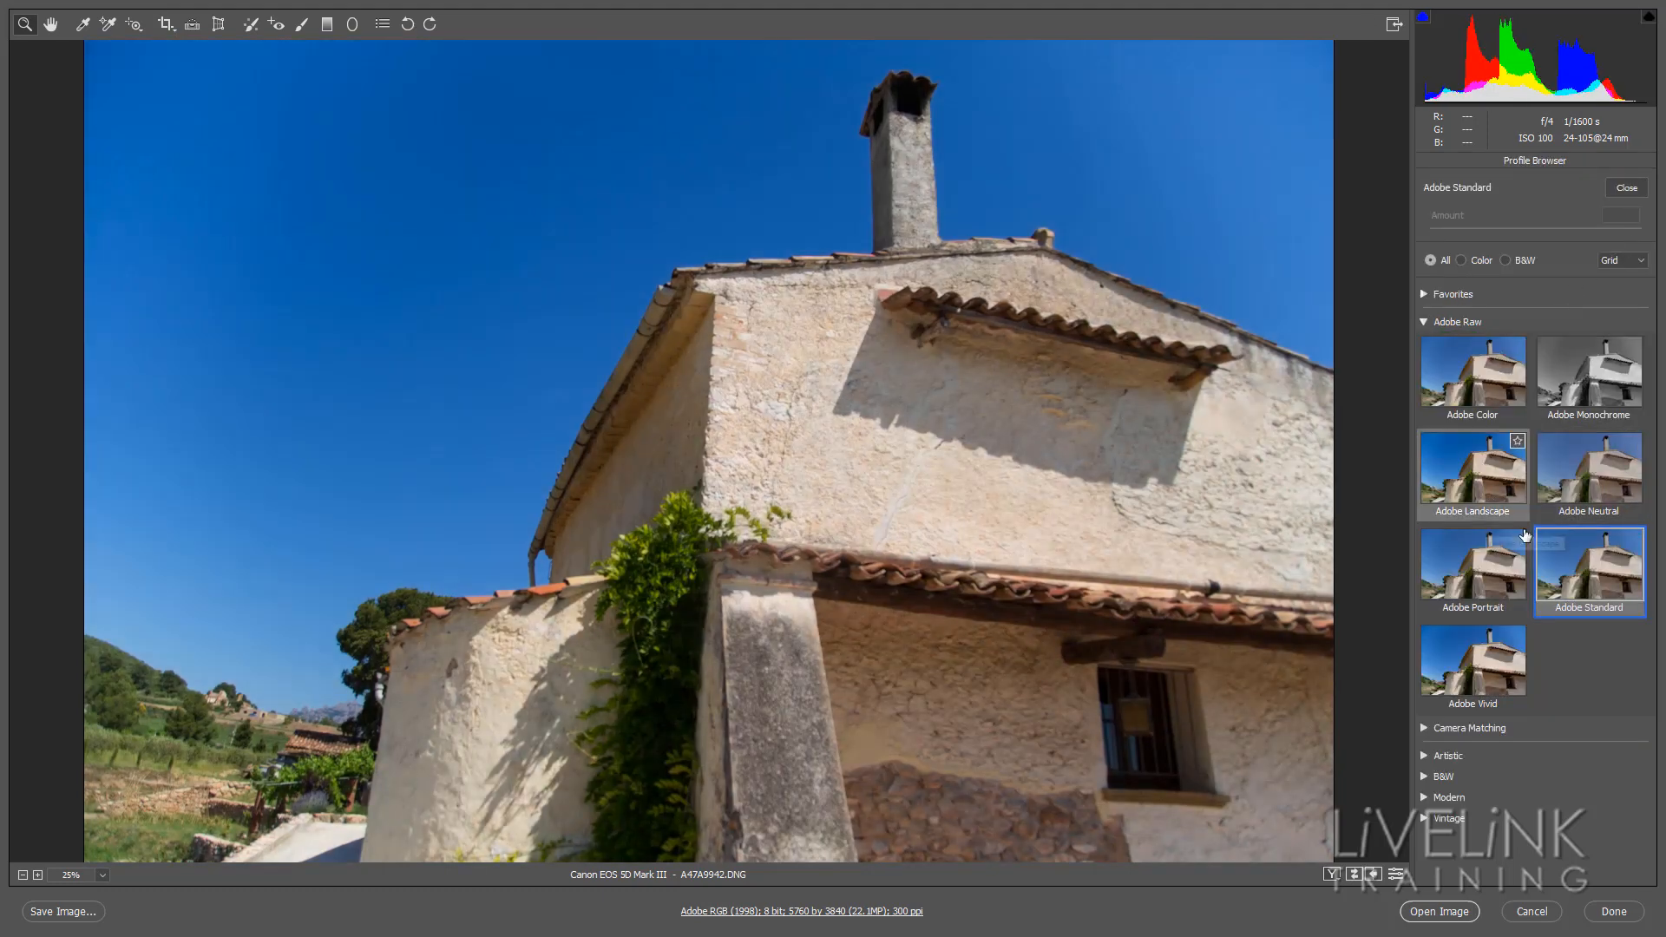
{"action": "left_click", "coordinate": [1475, 482]}
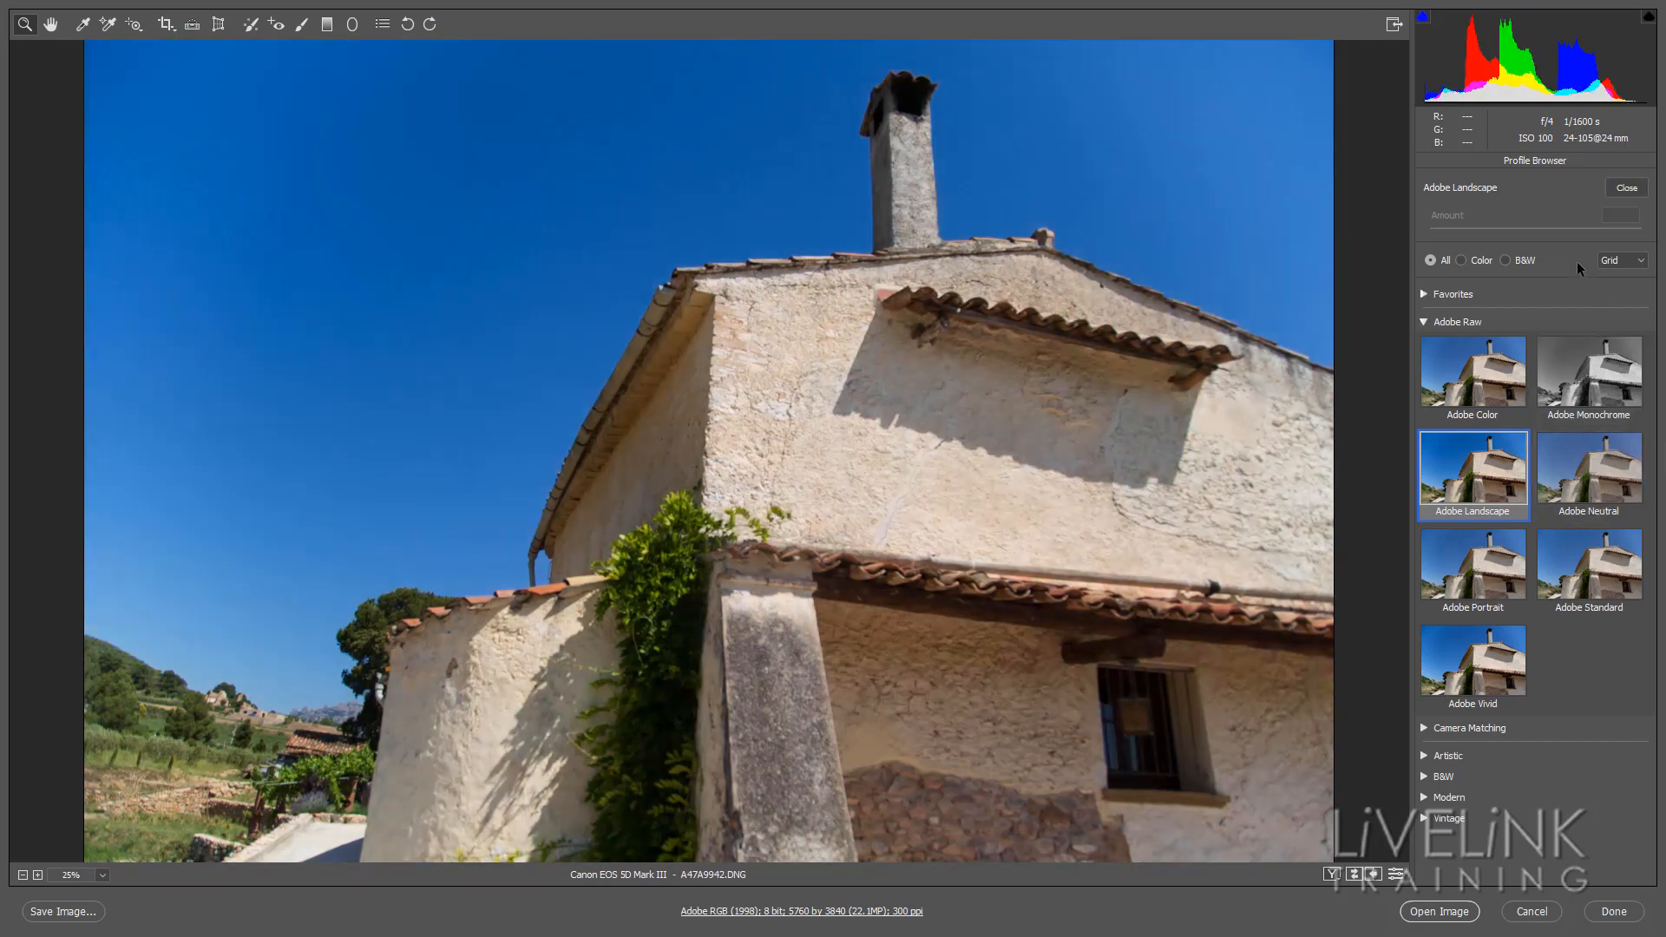
{"action": "left_click", "coordinate": [1626, 187]}
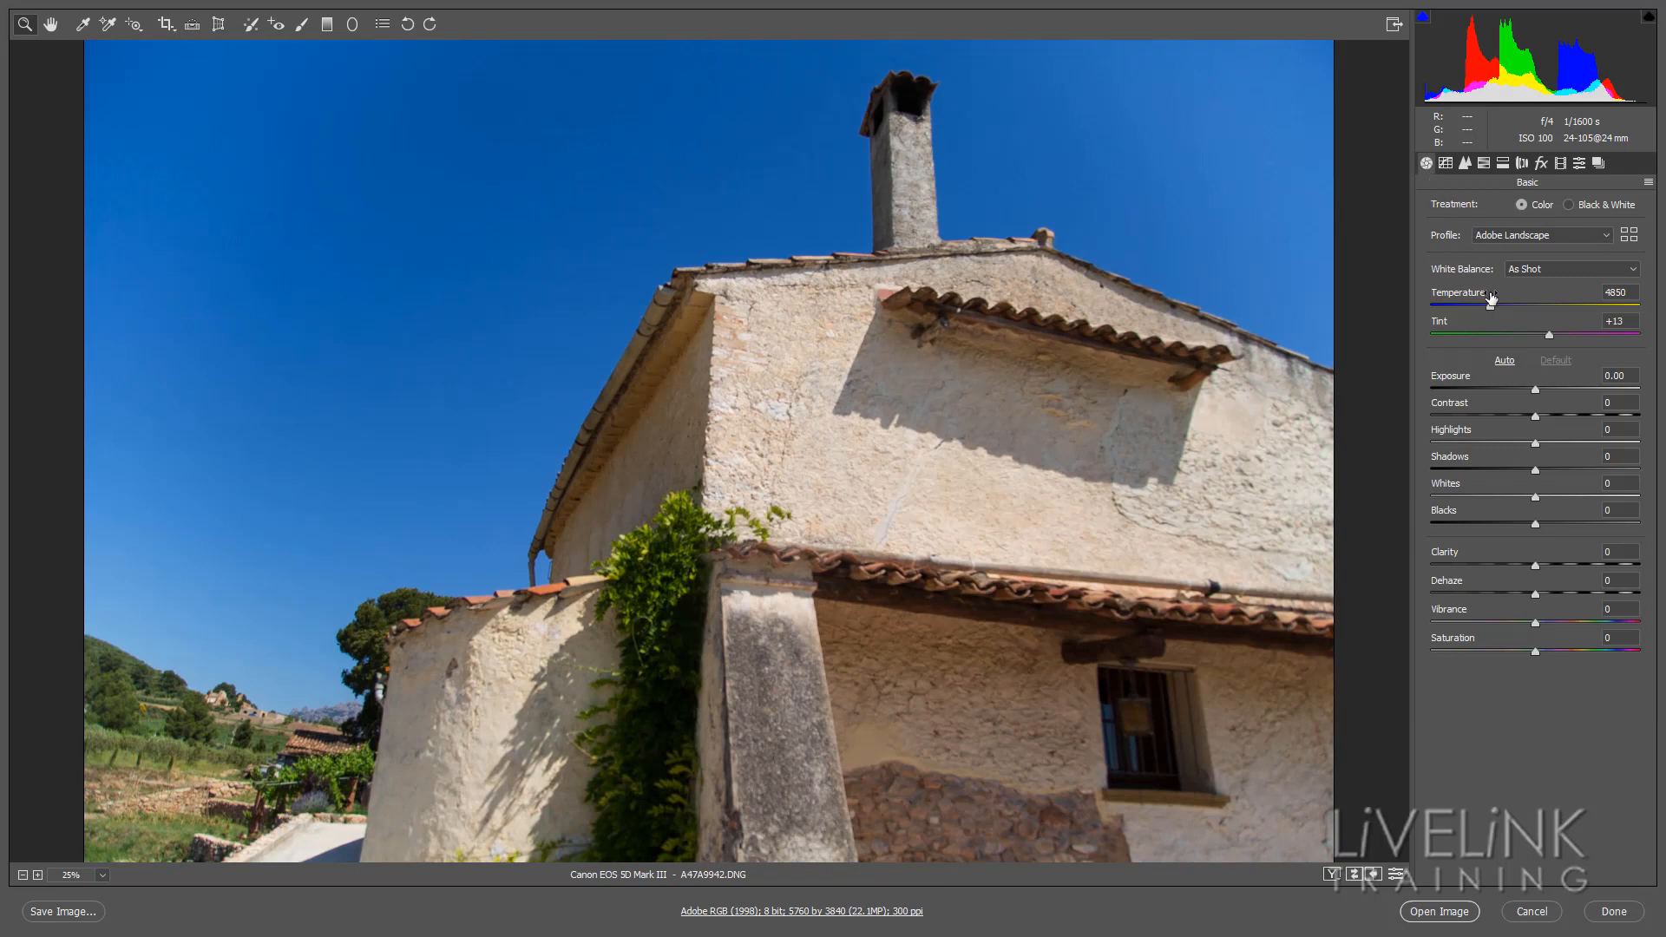
Lower the Blues saturation to -58 in the HSL Adjustments to mute the sky.
{"action": "left_click", "coordinate": [1485, 163]}
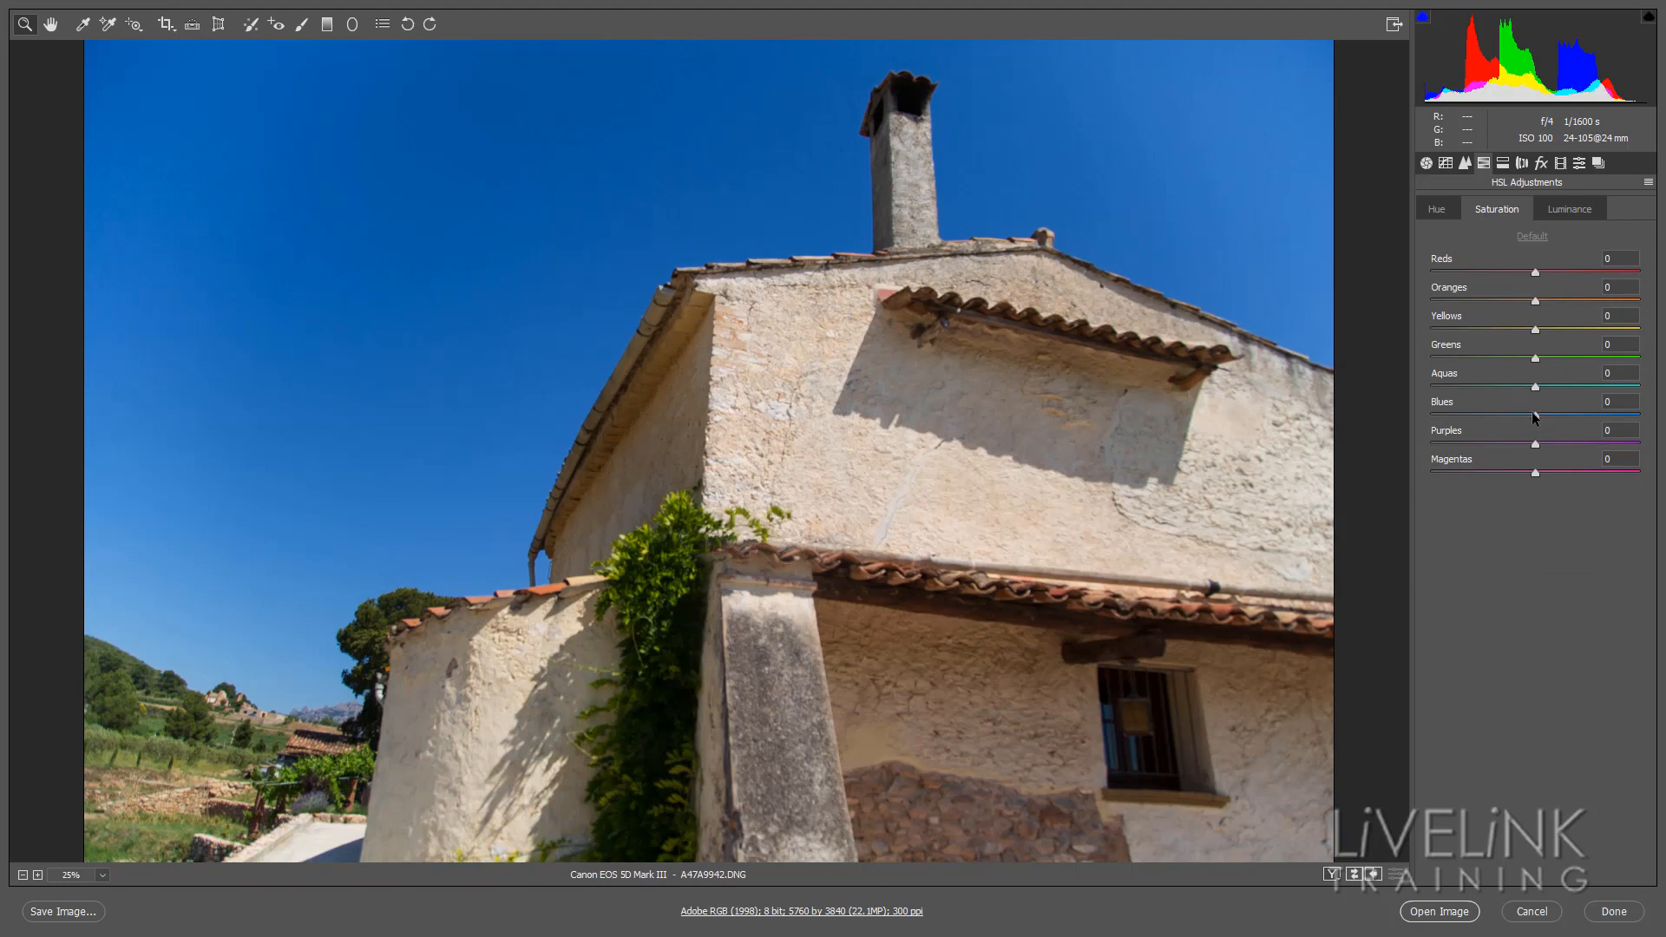
{"action": "left_click_drag", "start_coordinate": [1534, 416], "coordinate": [1475, 415]}
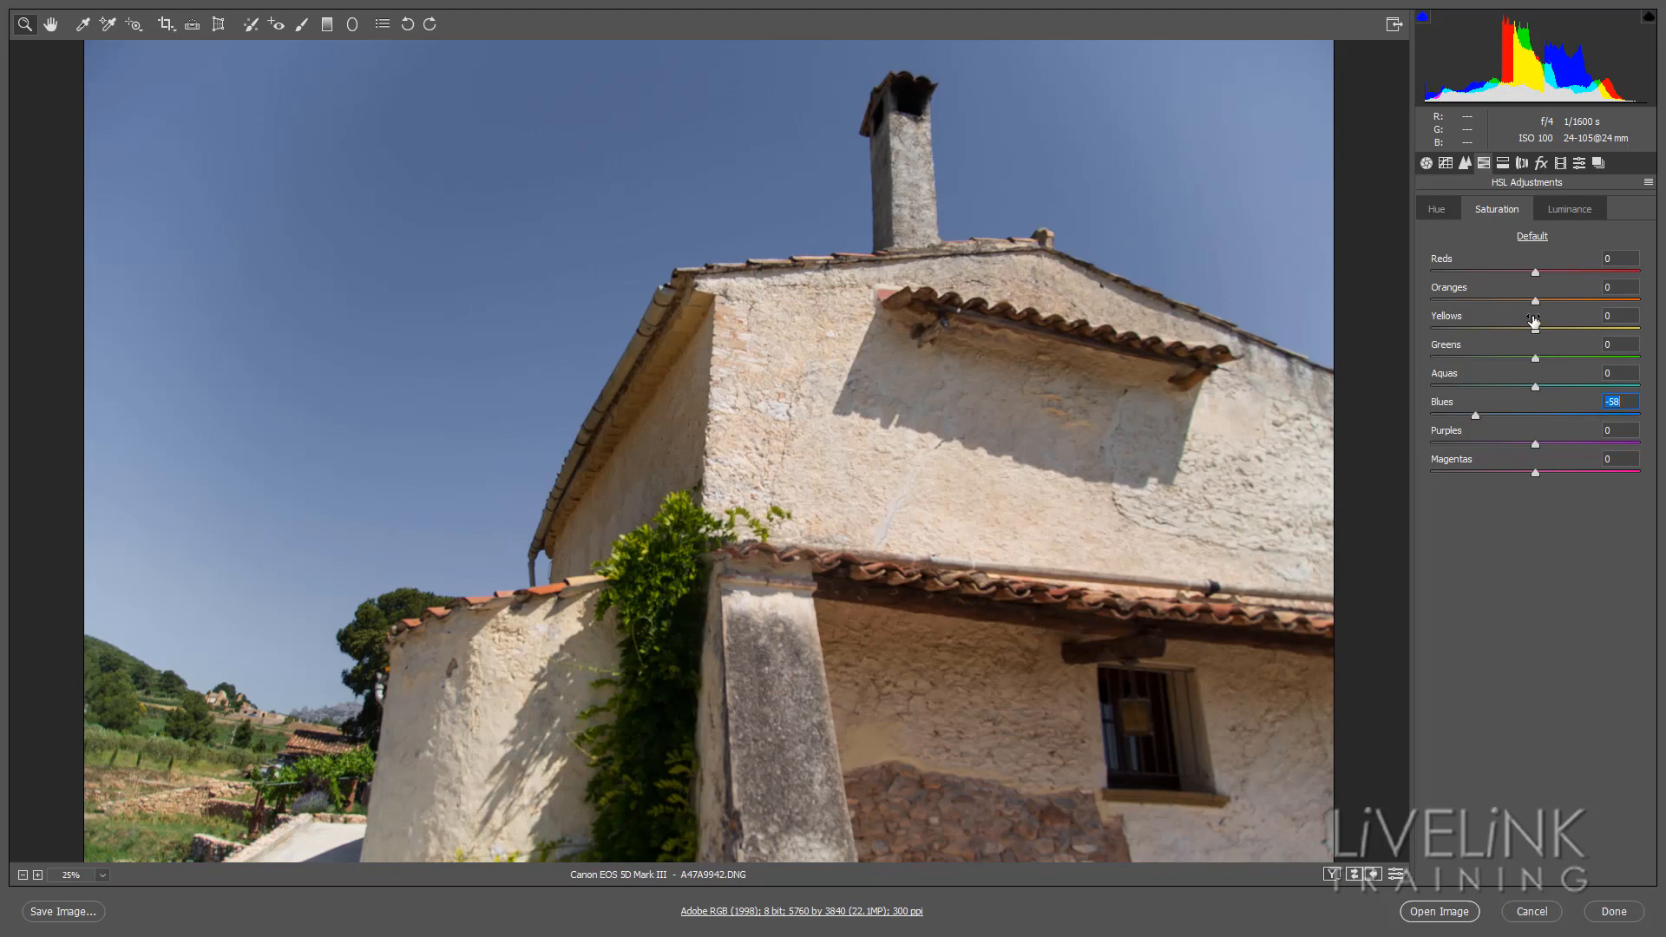
Start a new preset named Desat Shy 2 that includes only Treatment & Profile and HSL Adjustments.
{"action": "left_click", "coordinate": [1579, 165]}
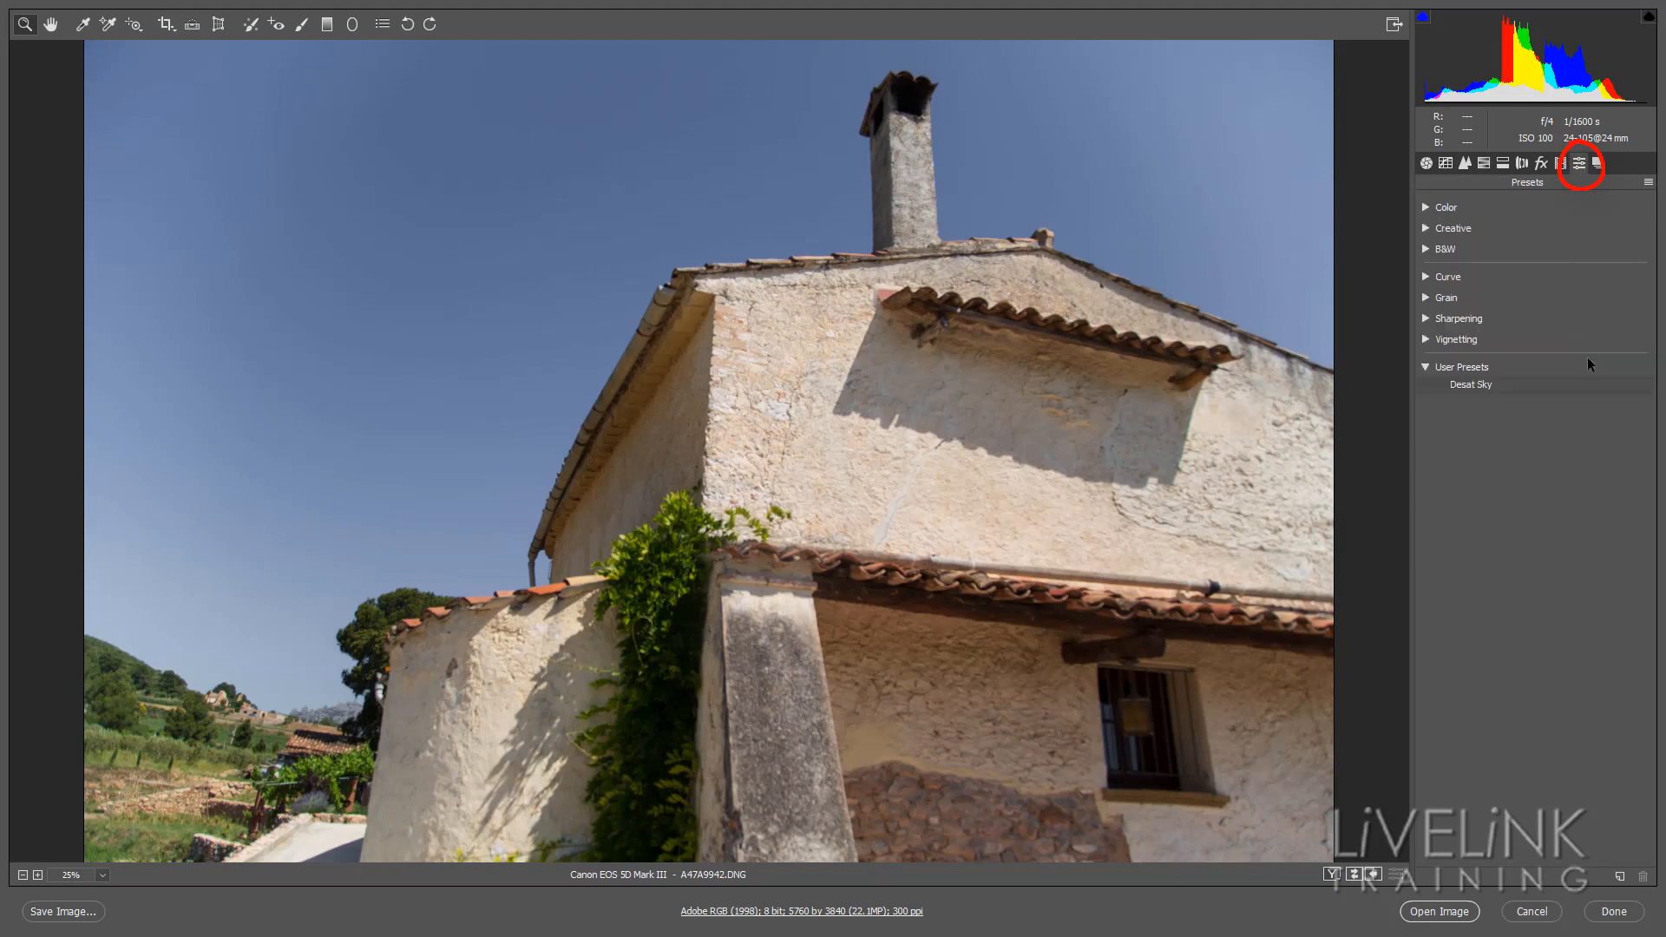
{"action": "left_click", "coordinate": [1620, 878]}
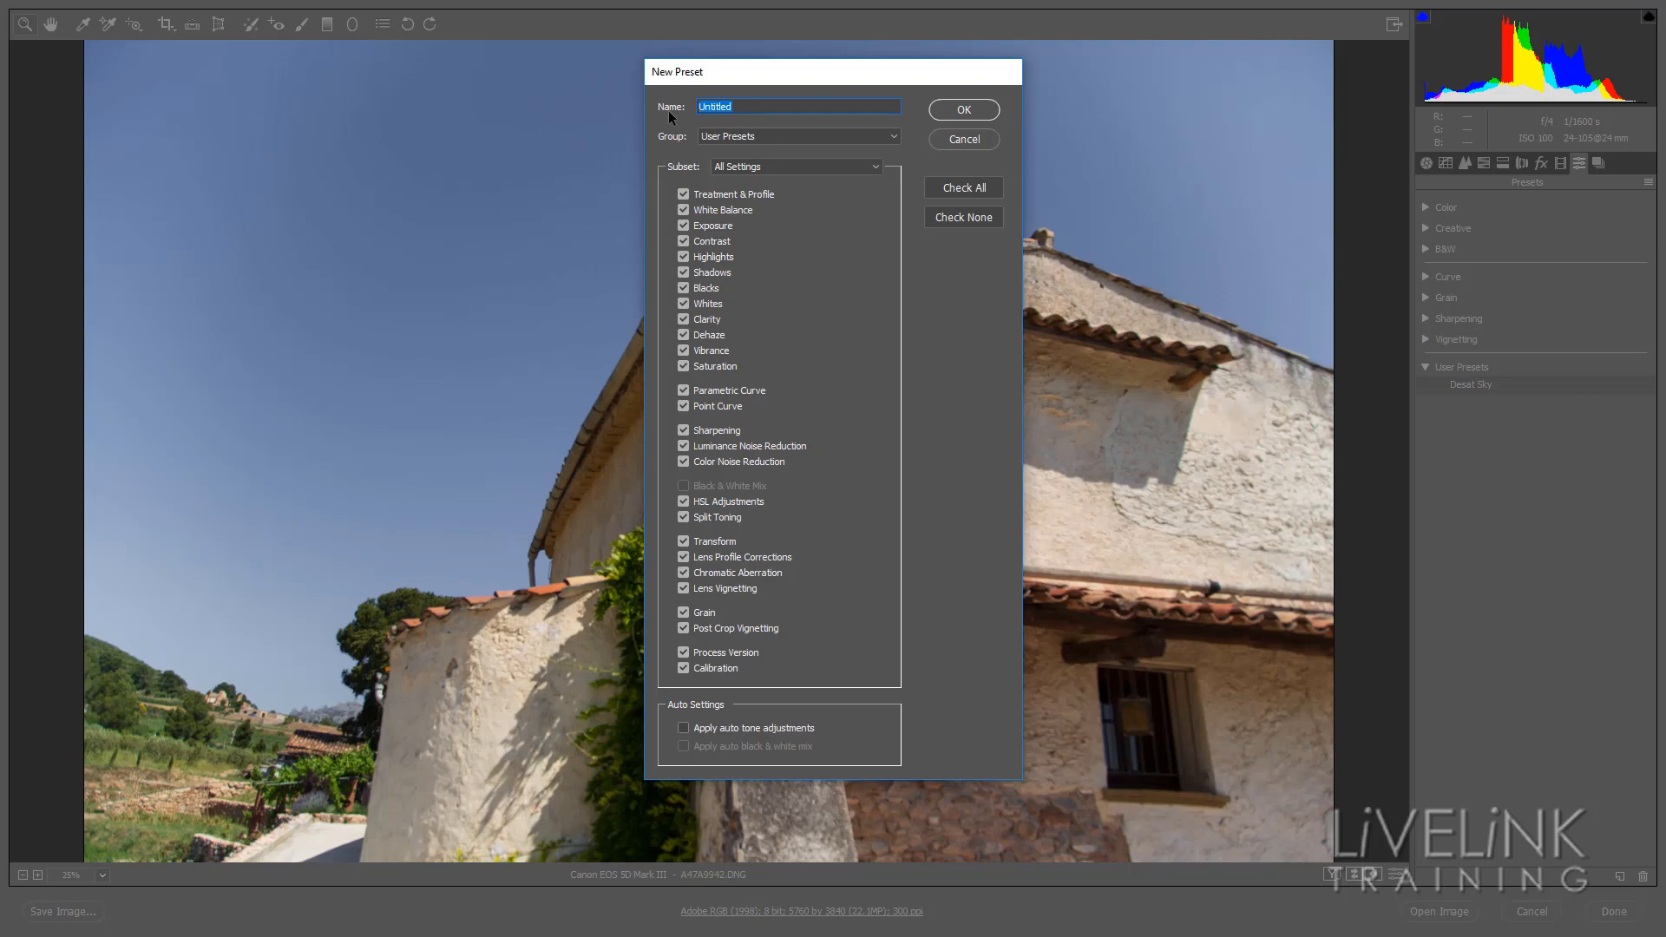
{"action": "type", "text": "Desat Shy 2"}
{"action": "left_click", "coordinate": [876, 168]}
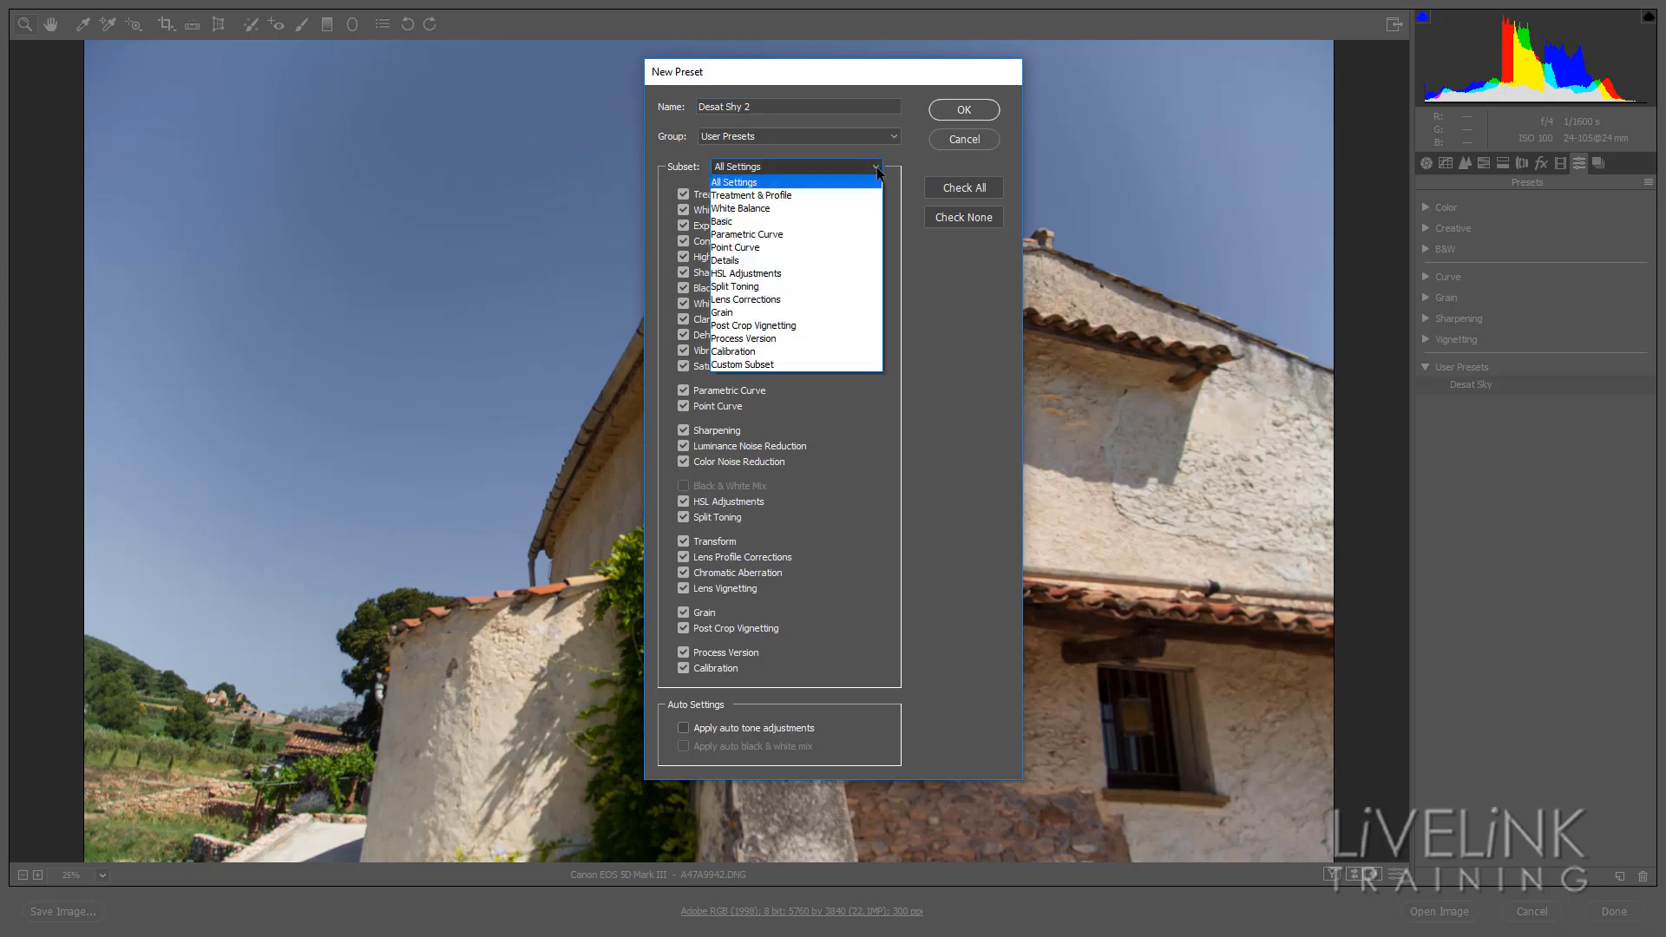
{"action": "left_click", "coordinate": [765, 196]}
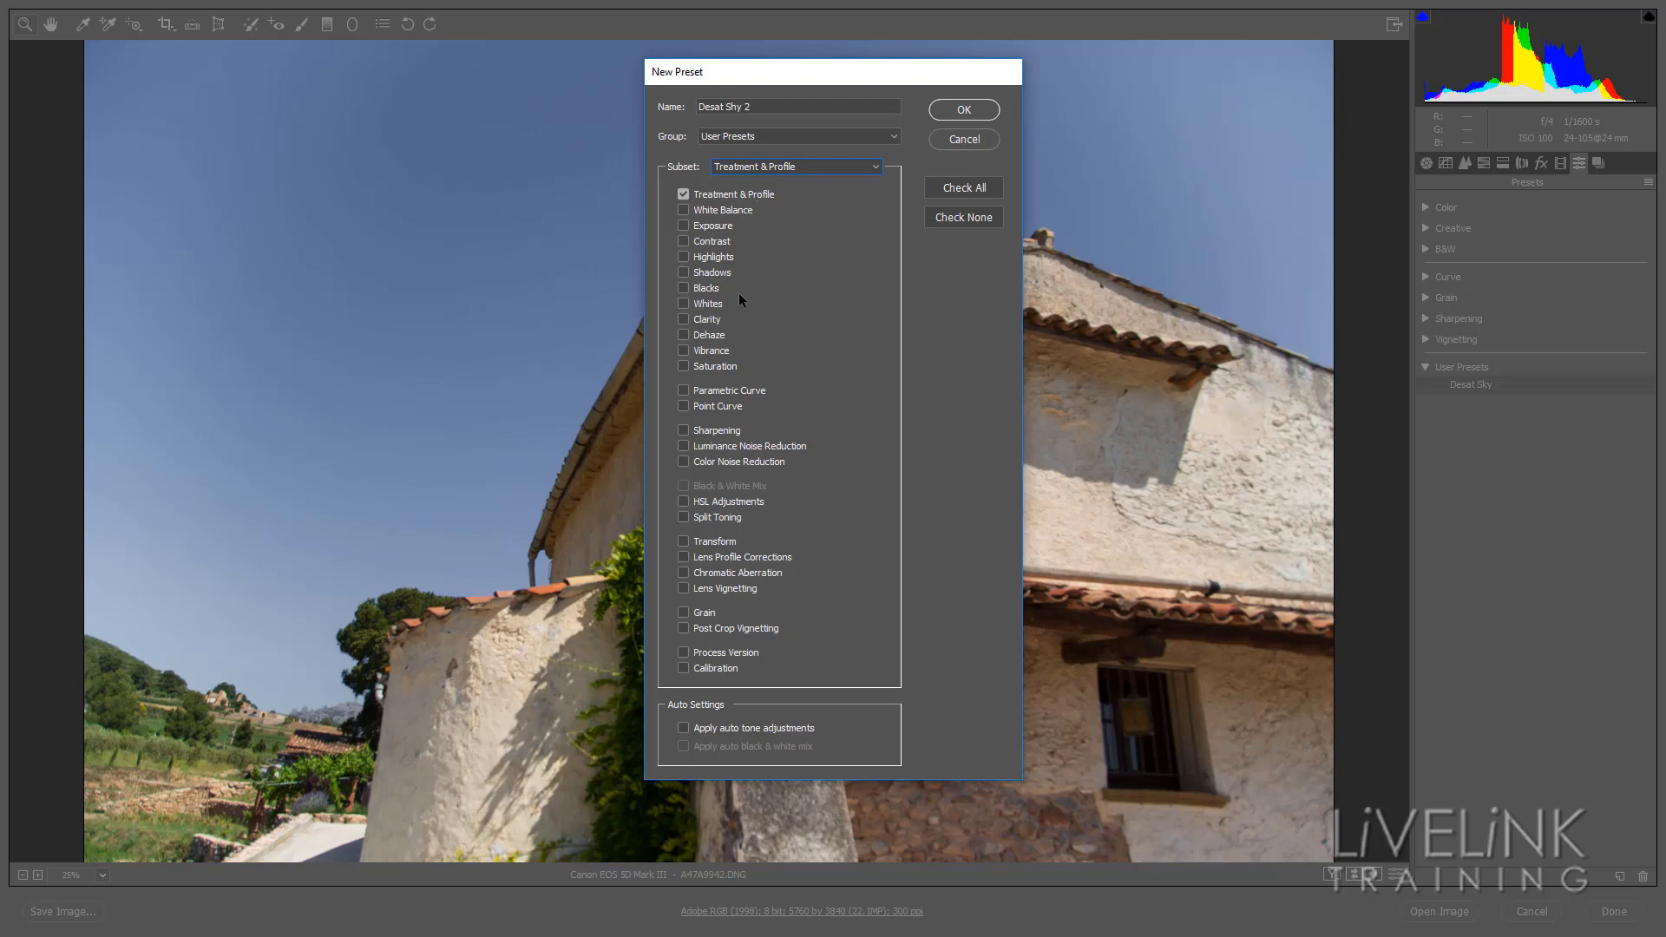
{"action": "left_click", "coordinate": [684, 503]}
Correct the new preset's name to Desat Sky 2 and save it in User Presets.
{"action": "left_click", "coordinate": [738, 107]}
{"action": "key", "text": "BackSpace"}
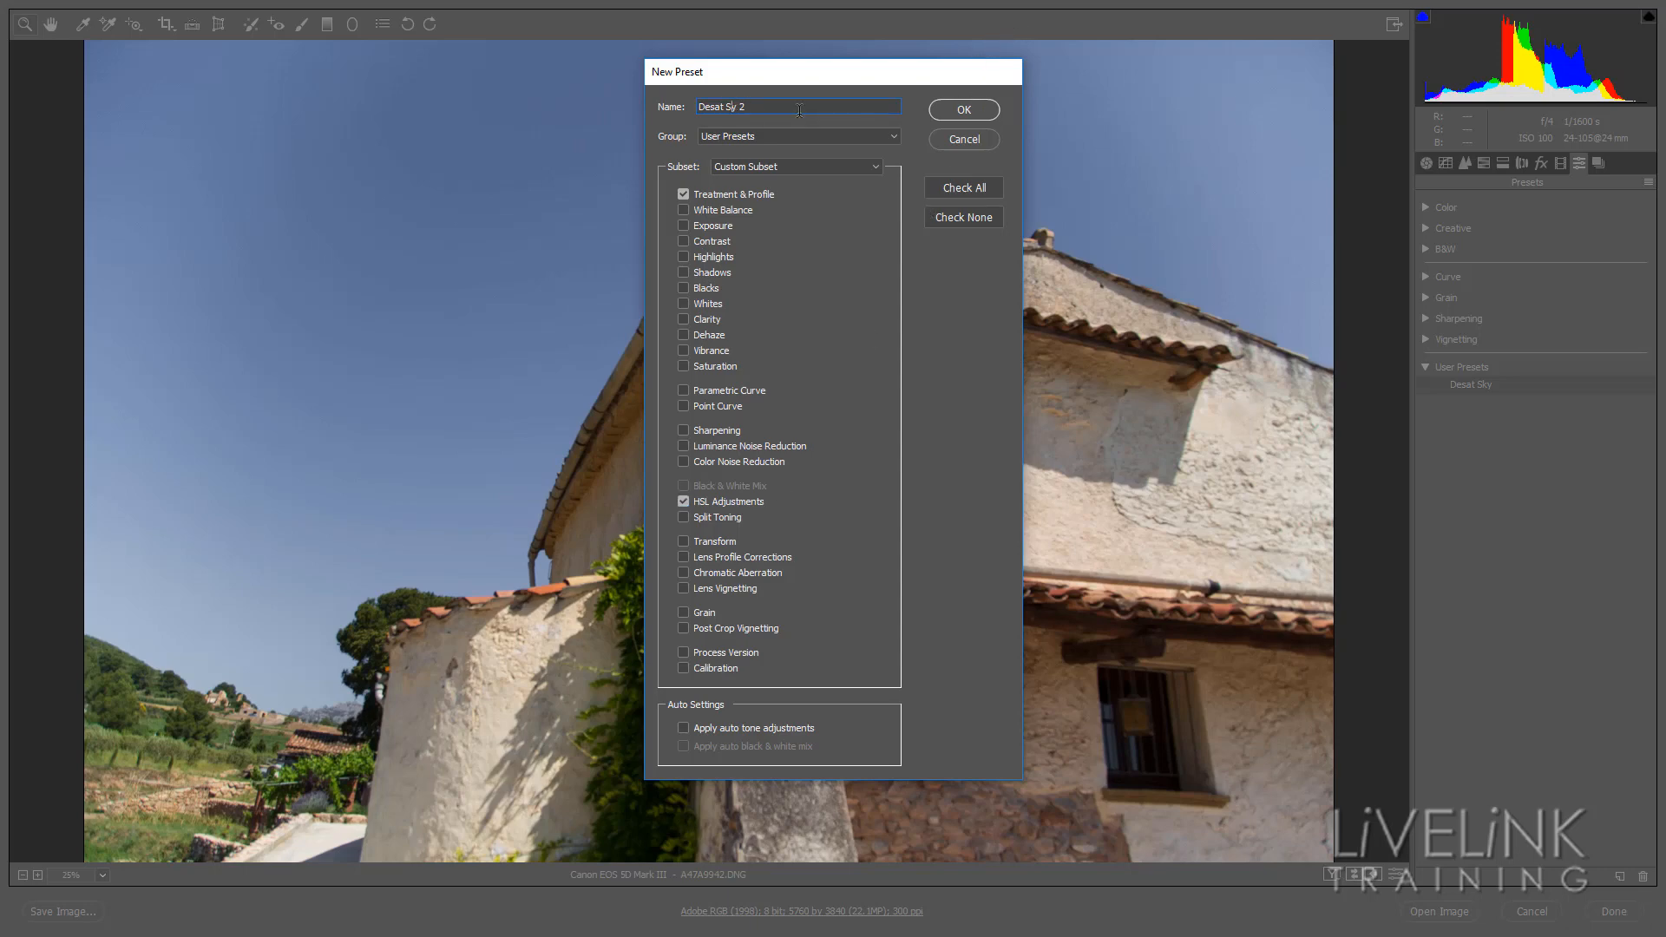
{"action": "type", "text": "k"}
{"action": "left_click", "coordinate": [965, 113]}
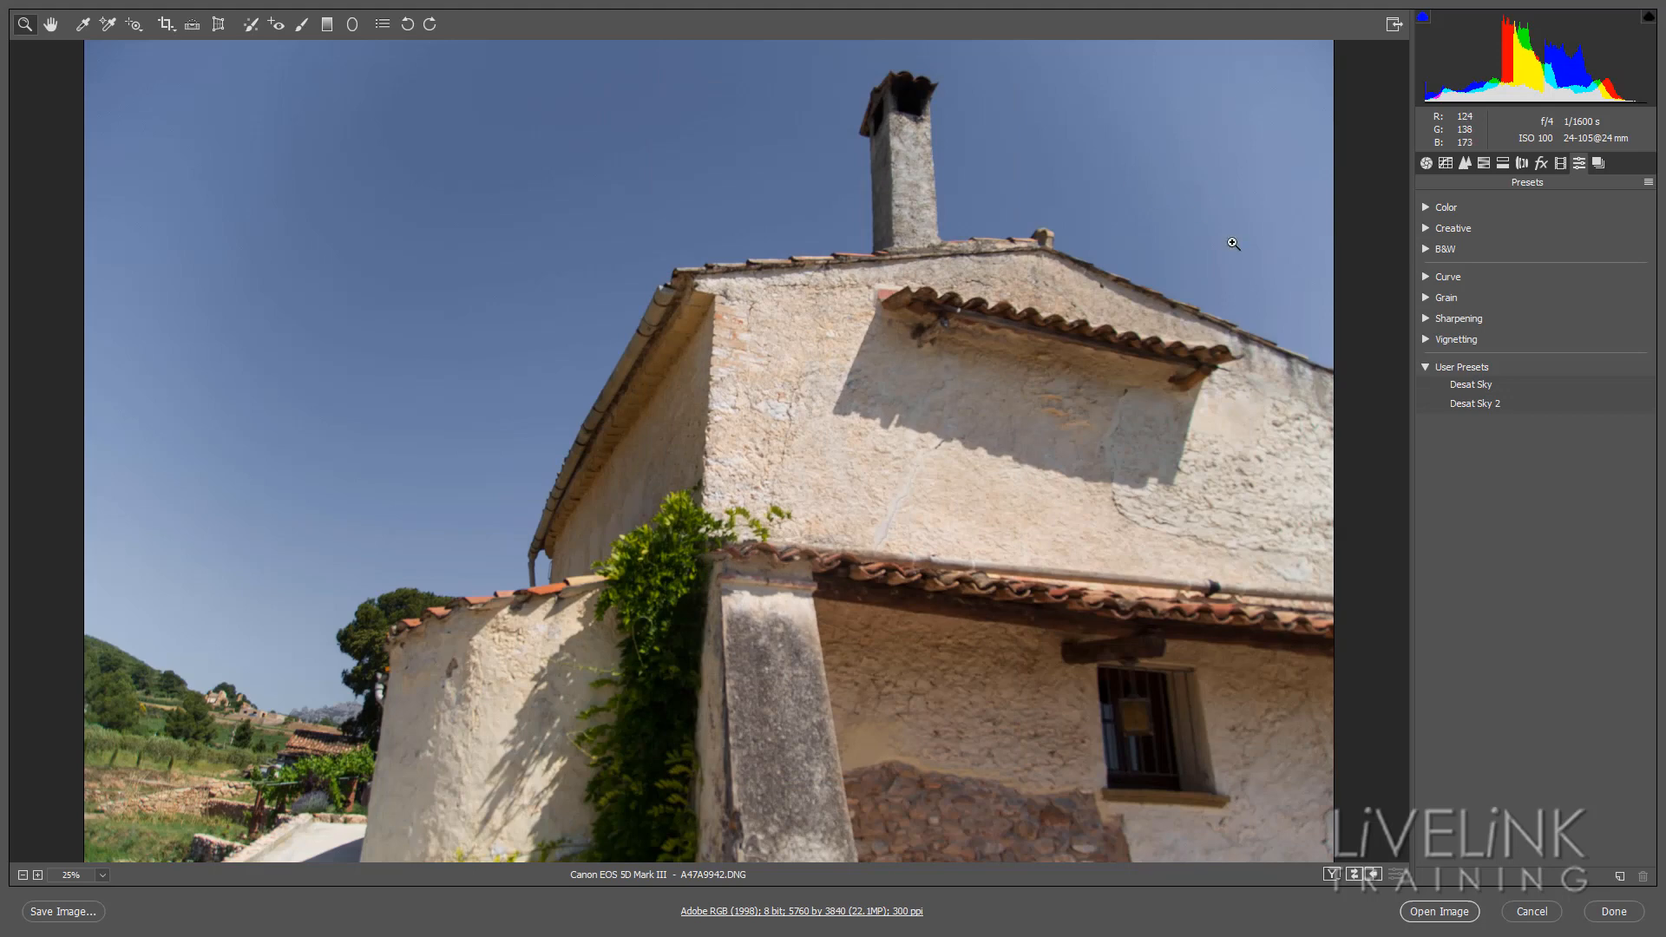
Compare the user presets Desat Sky and Desat Sky 2 on the house photo.
{"action": "left_click", "coordinate": [1451, 386]}
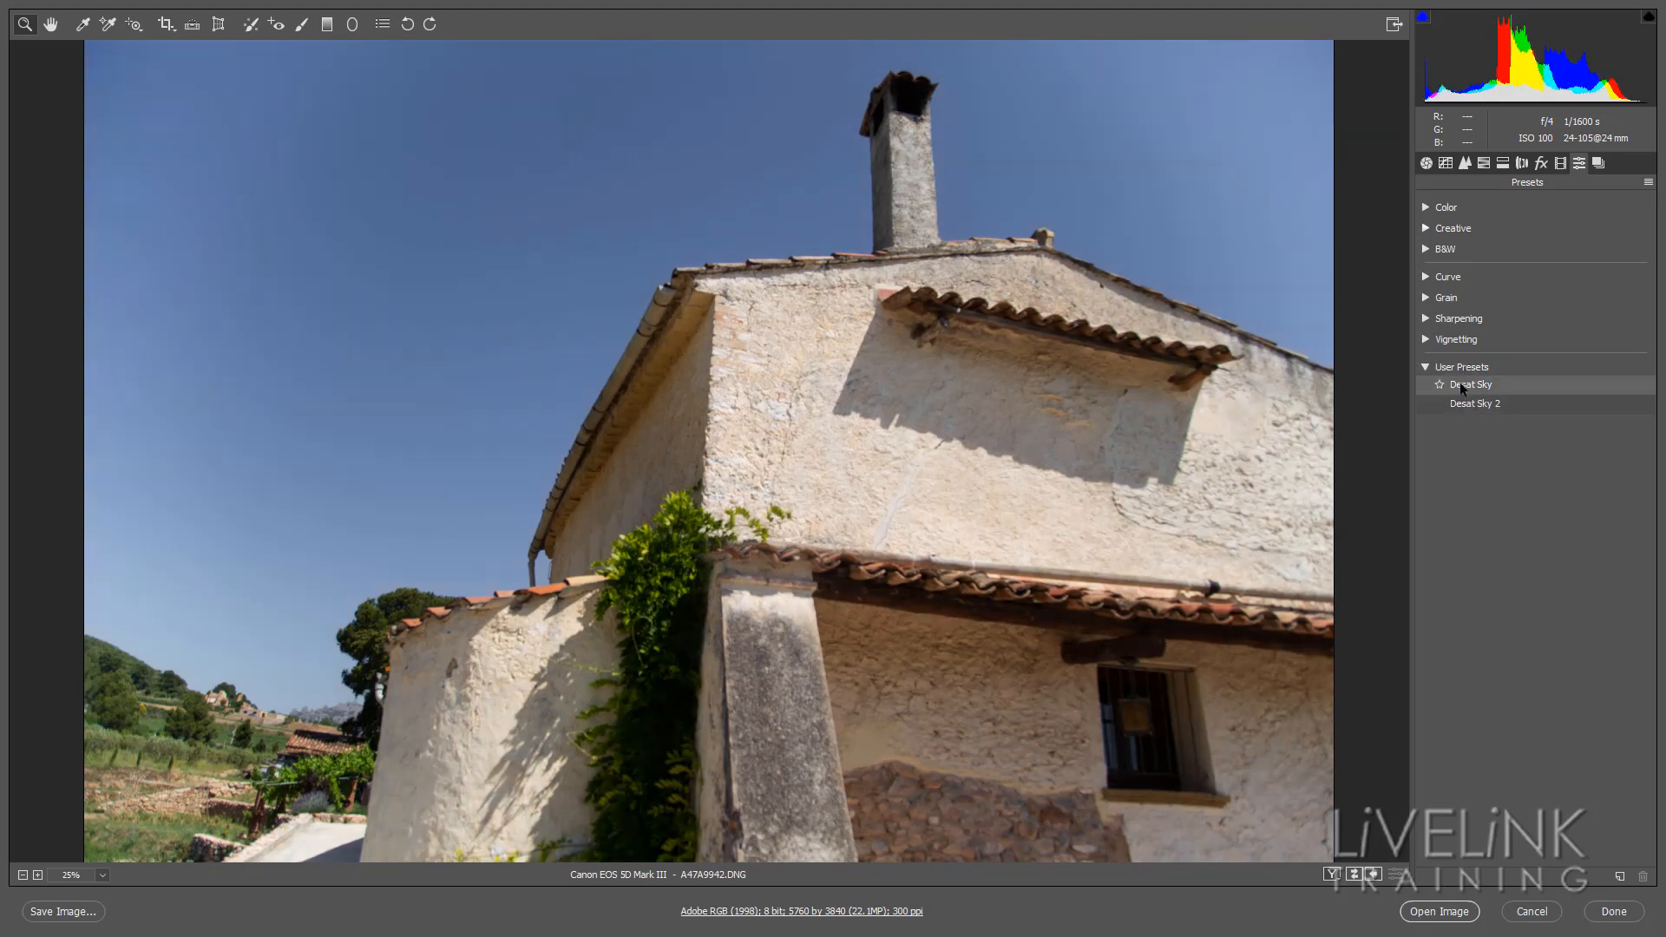
{"action": "left_click", "coordinate": [1465, 401]}
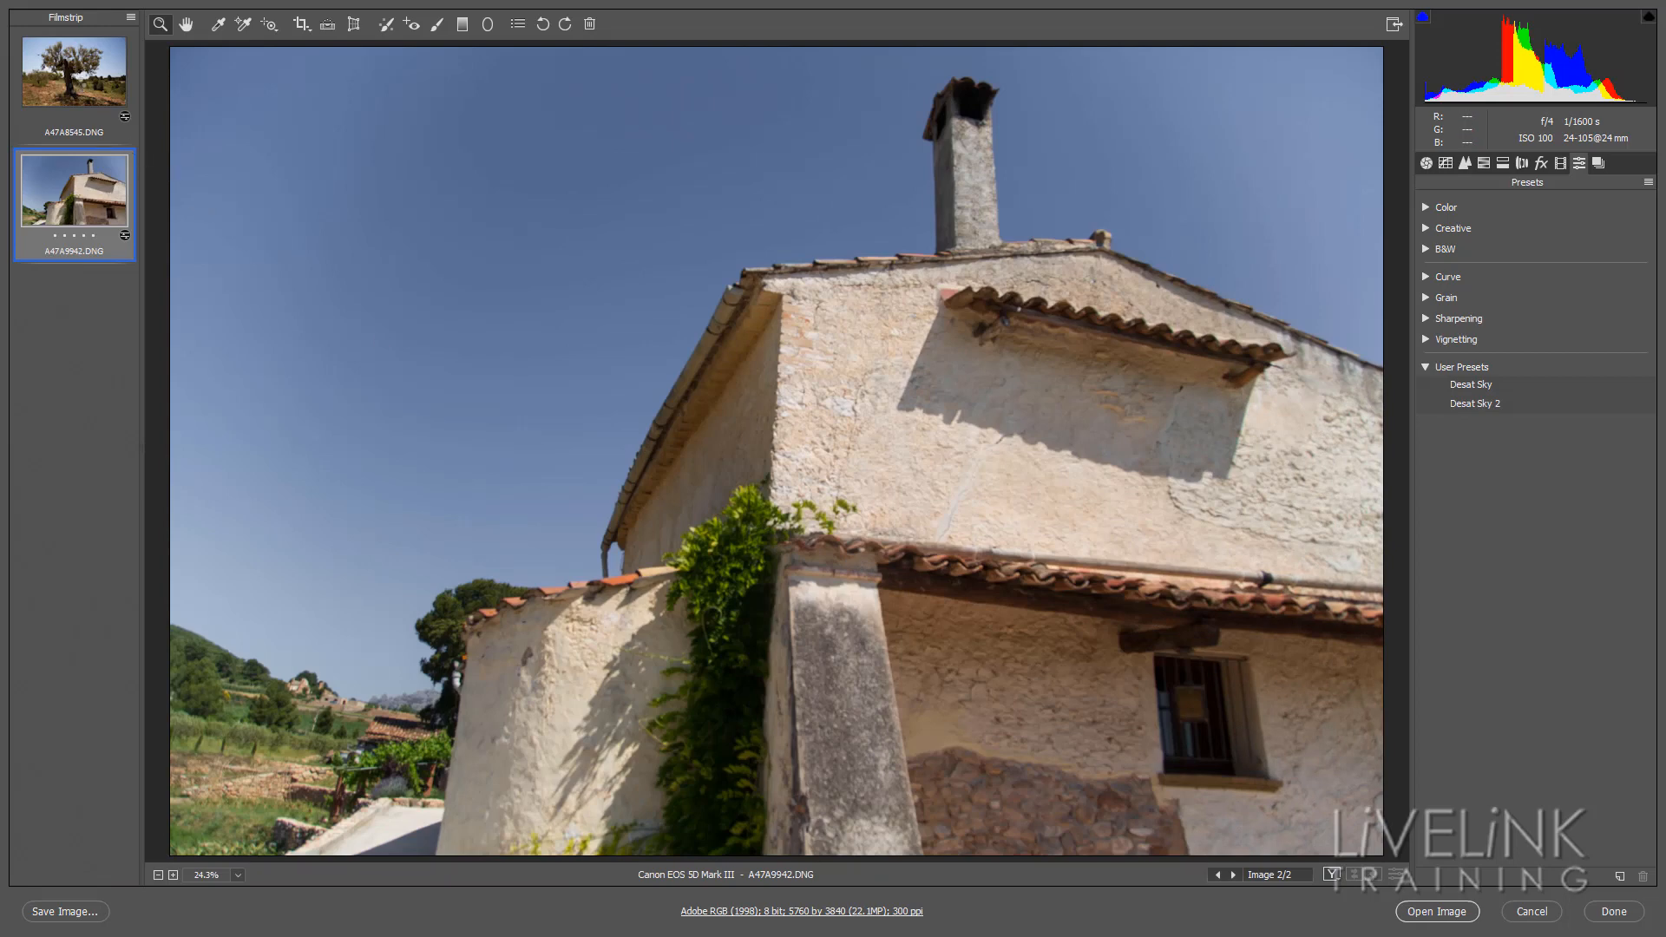
Switch to the olive tree photo A47A8545.DNG, compare Desat Sky with Desat Sky 2, and apply Desat Sky 2.
{"action": "left_click", "coordinate": [73, 73]}
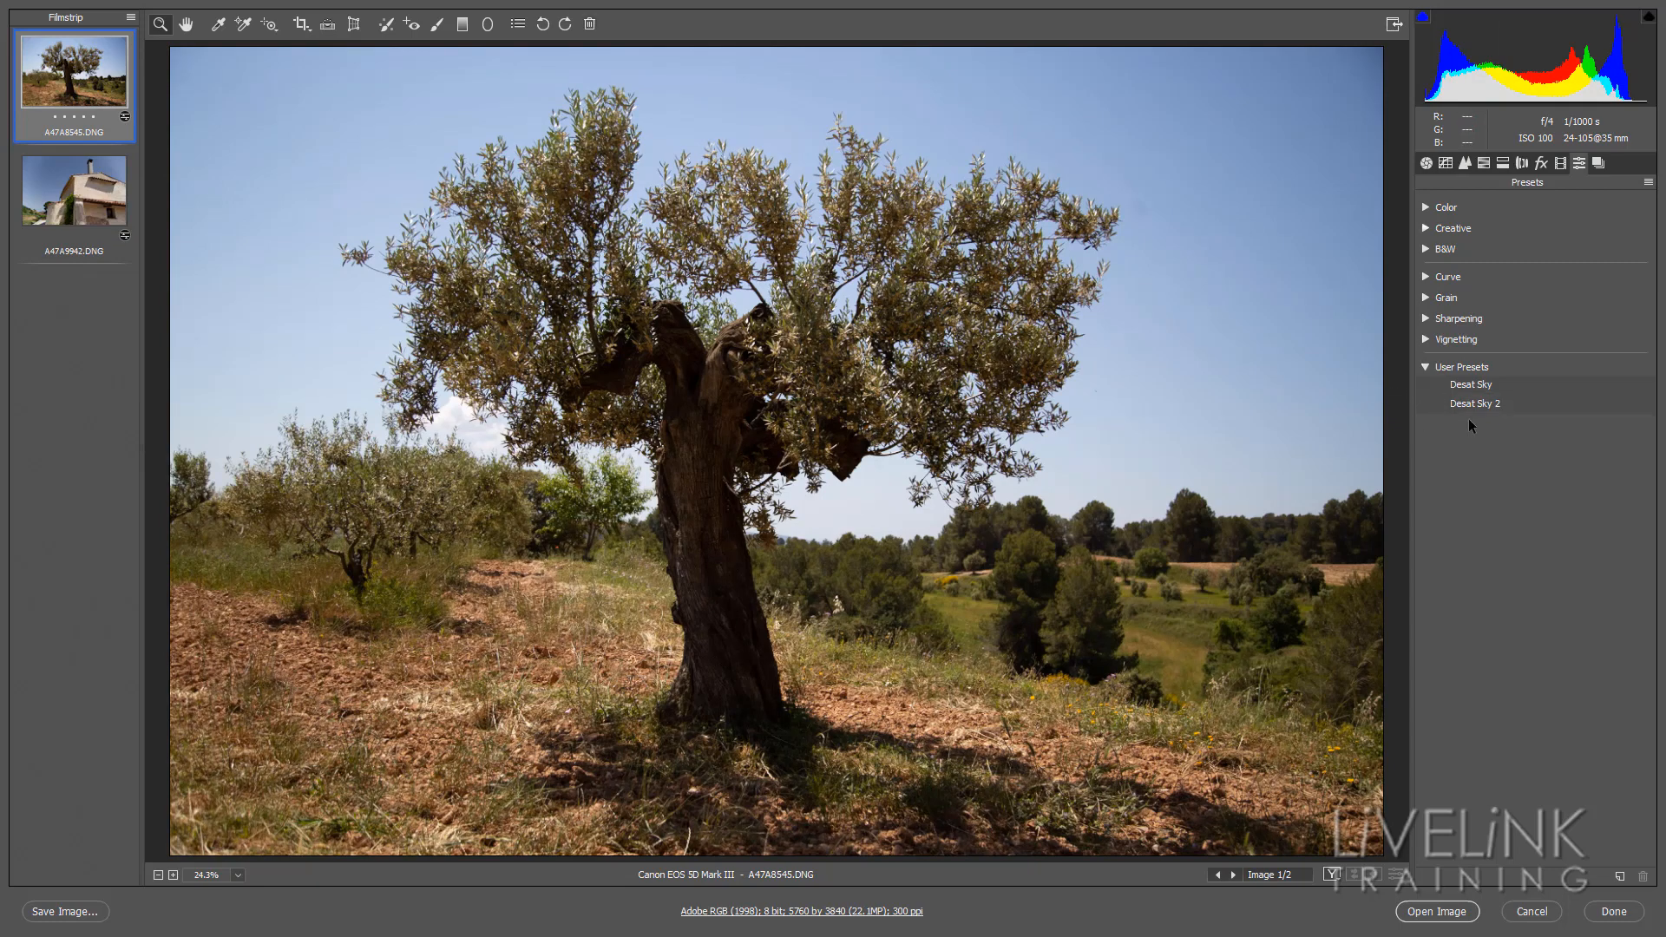
{"action": "left_click", "coordinate": [1475, 387]}
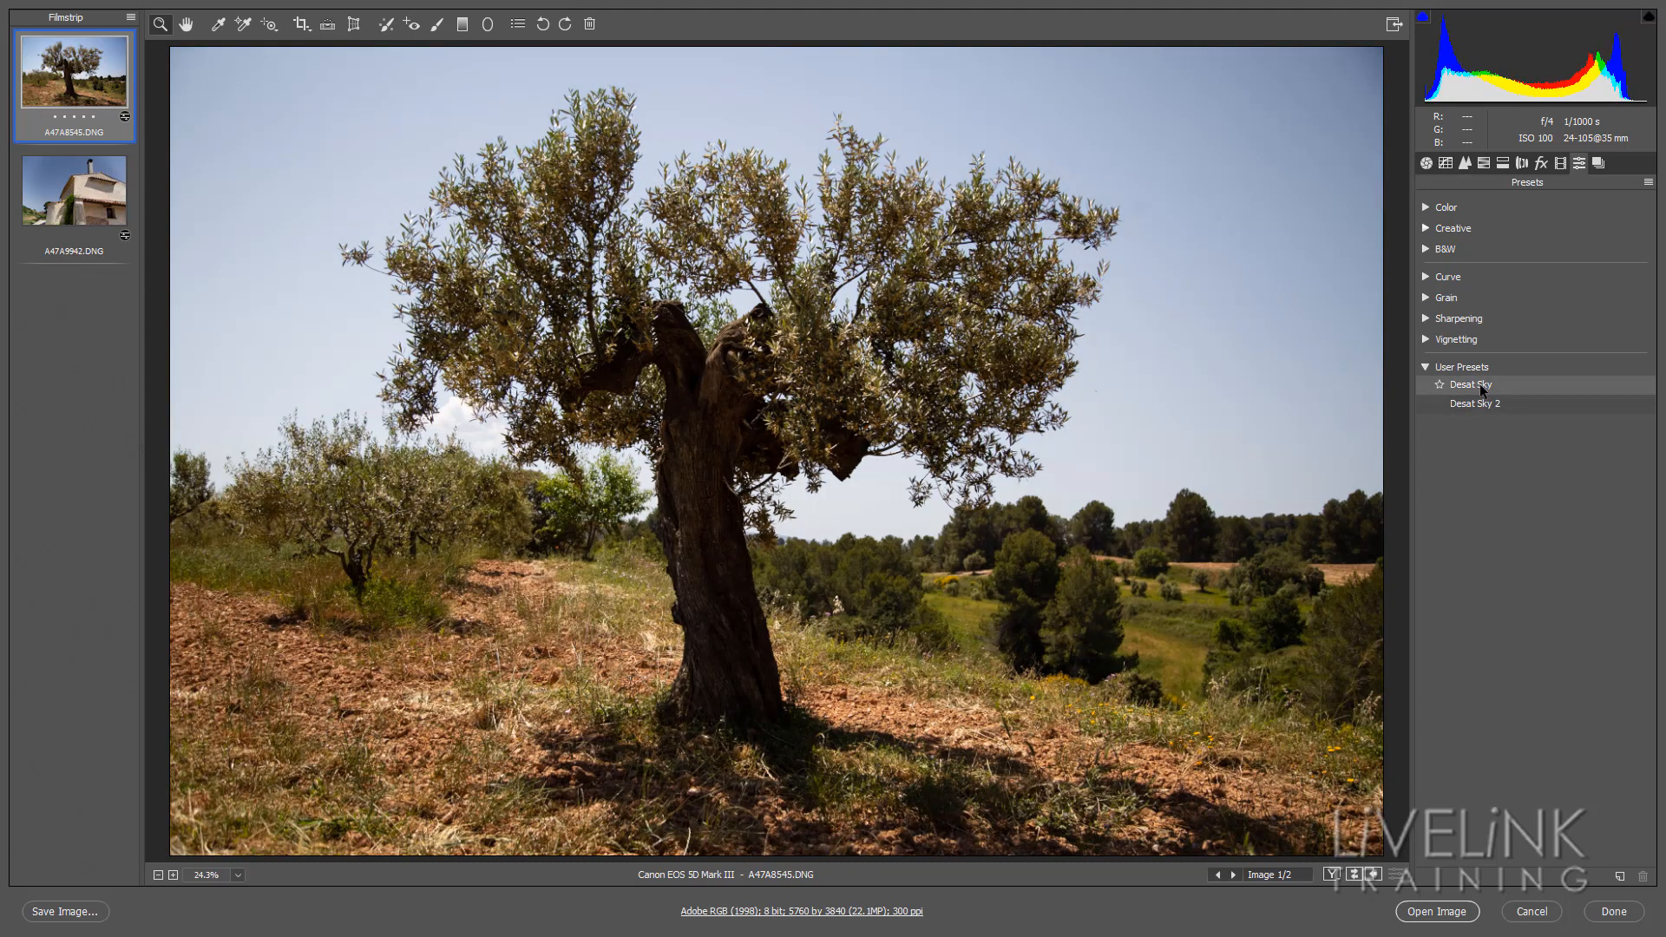
{"action": "left_click", "coordinate": [1481, 406]}
{"action": "left_click", "coordinate": [1480, 388]}
{"action": "left_click", "coordinate": [1481, 405]}
{"action": "left_click", "coordinate": [1480, 387]}
{"action": "left_click", "coordinate": [1481, 405]}
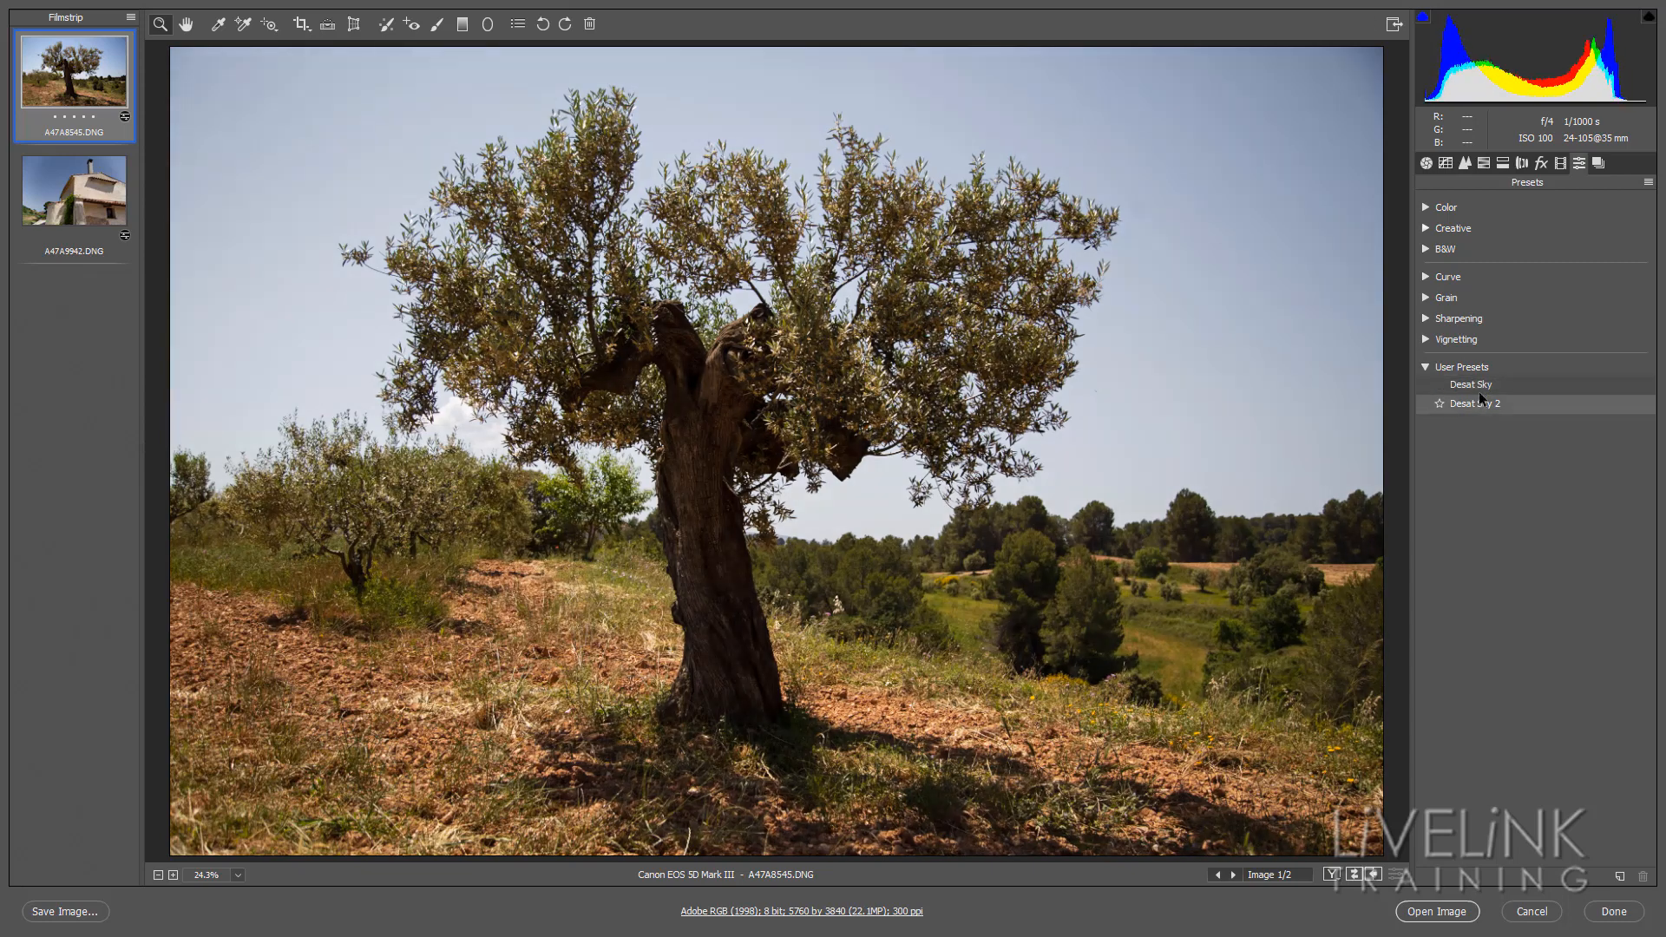
{"action": "left_click", "coordinate": [1480, 387]}
{"action": "left_click", "coordinate": [1479, 405]}
{"action": "left_click", "coordinate": [1478, 406]}
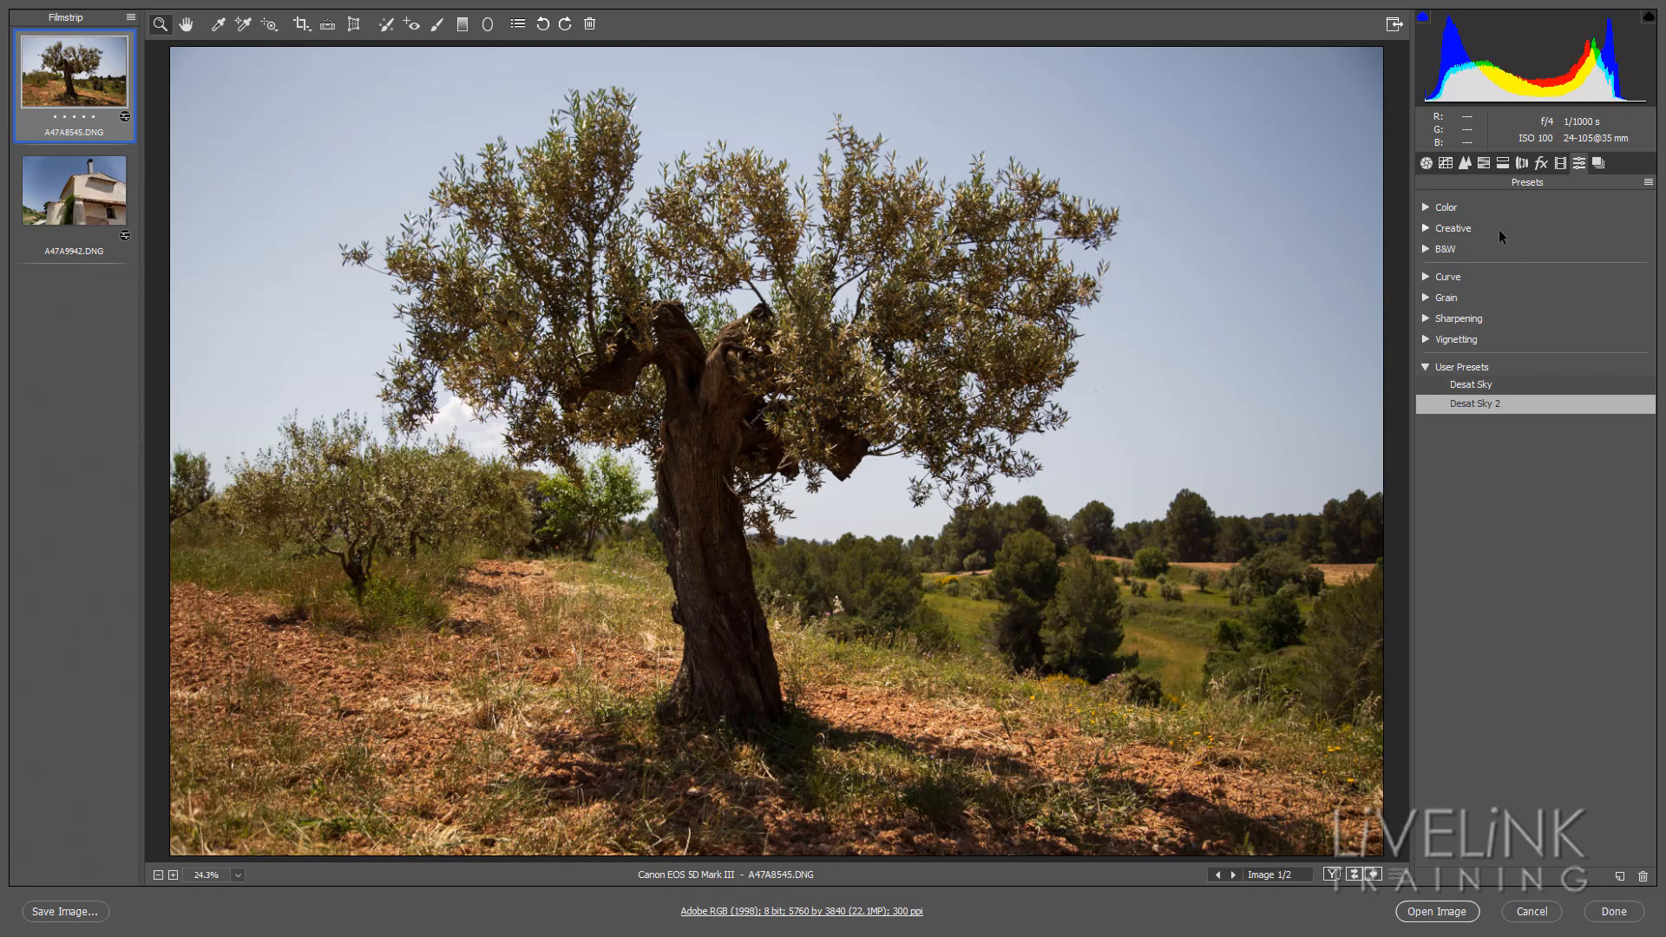
Expand the Color preset group and add its Natural preset to the favorites.
{"action": "left_click", "coordinate": [1425, 207]}
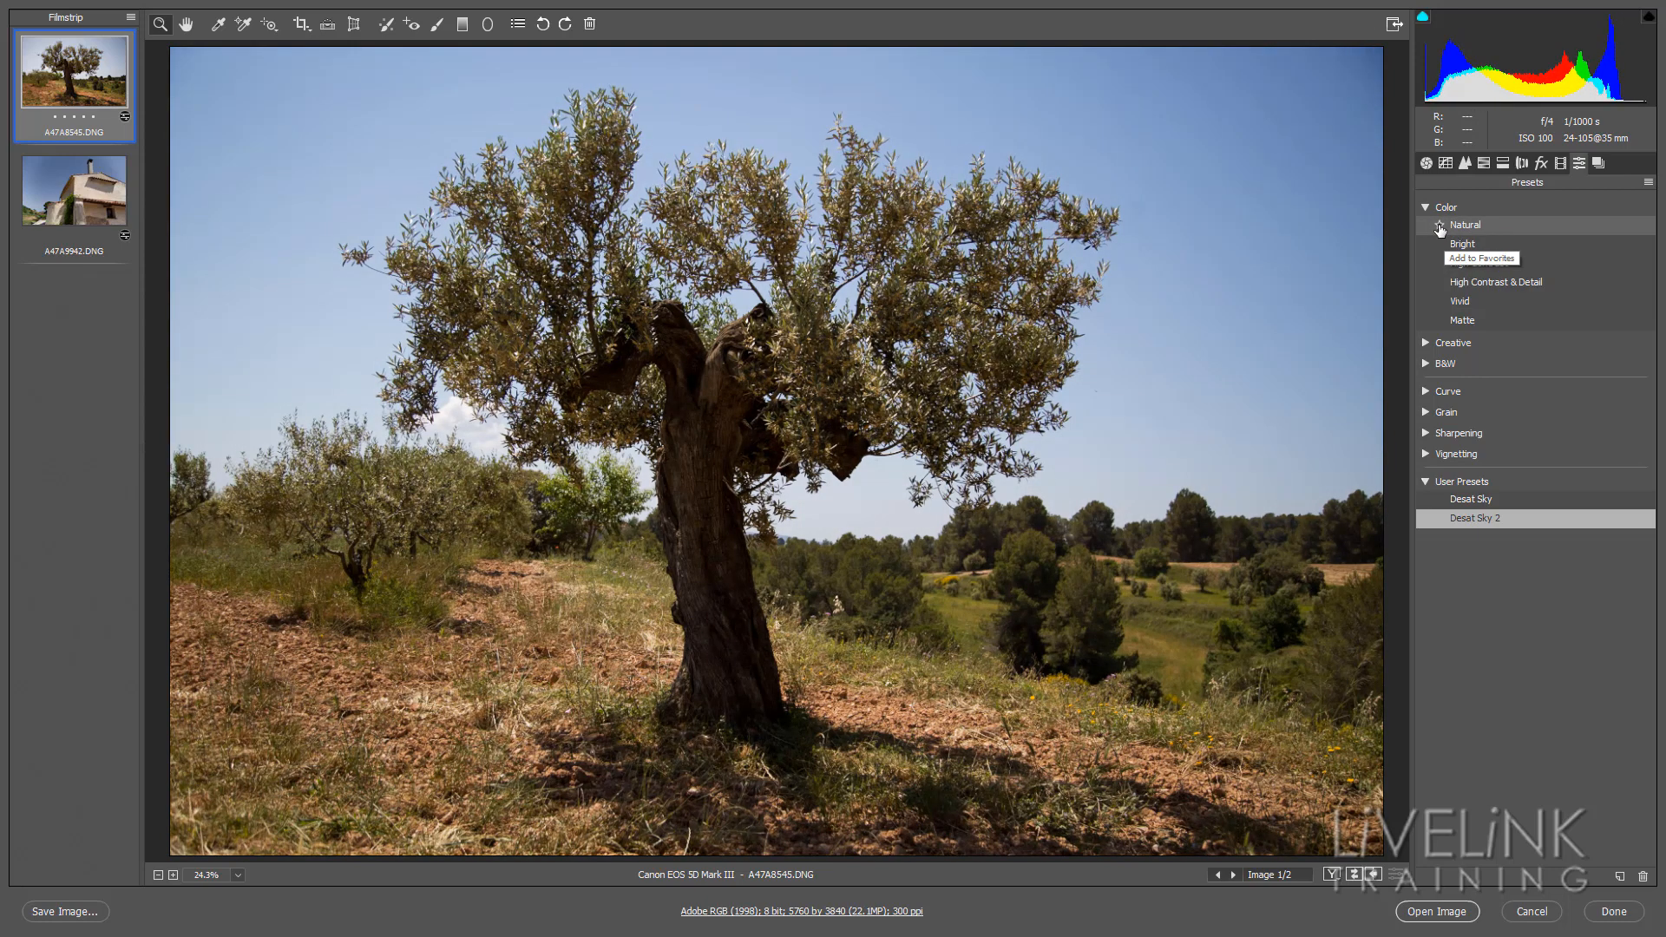
{"action": "left_click", "coordinate": [1440, 228]}
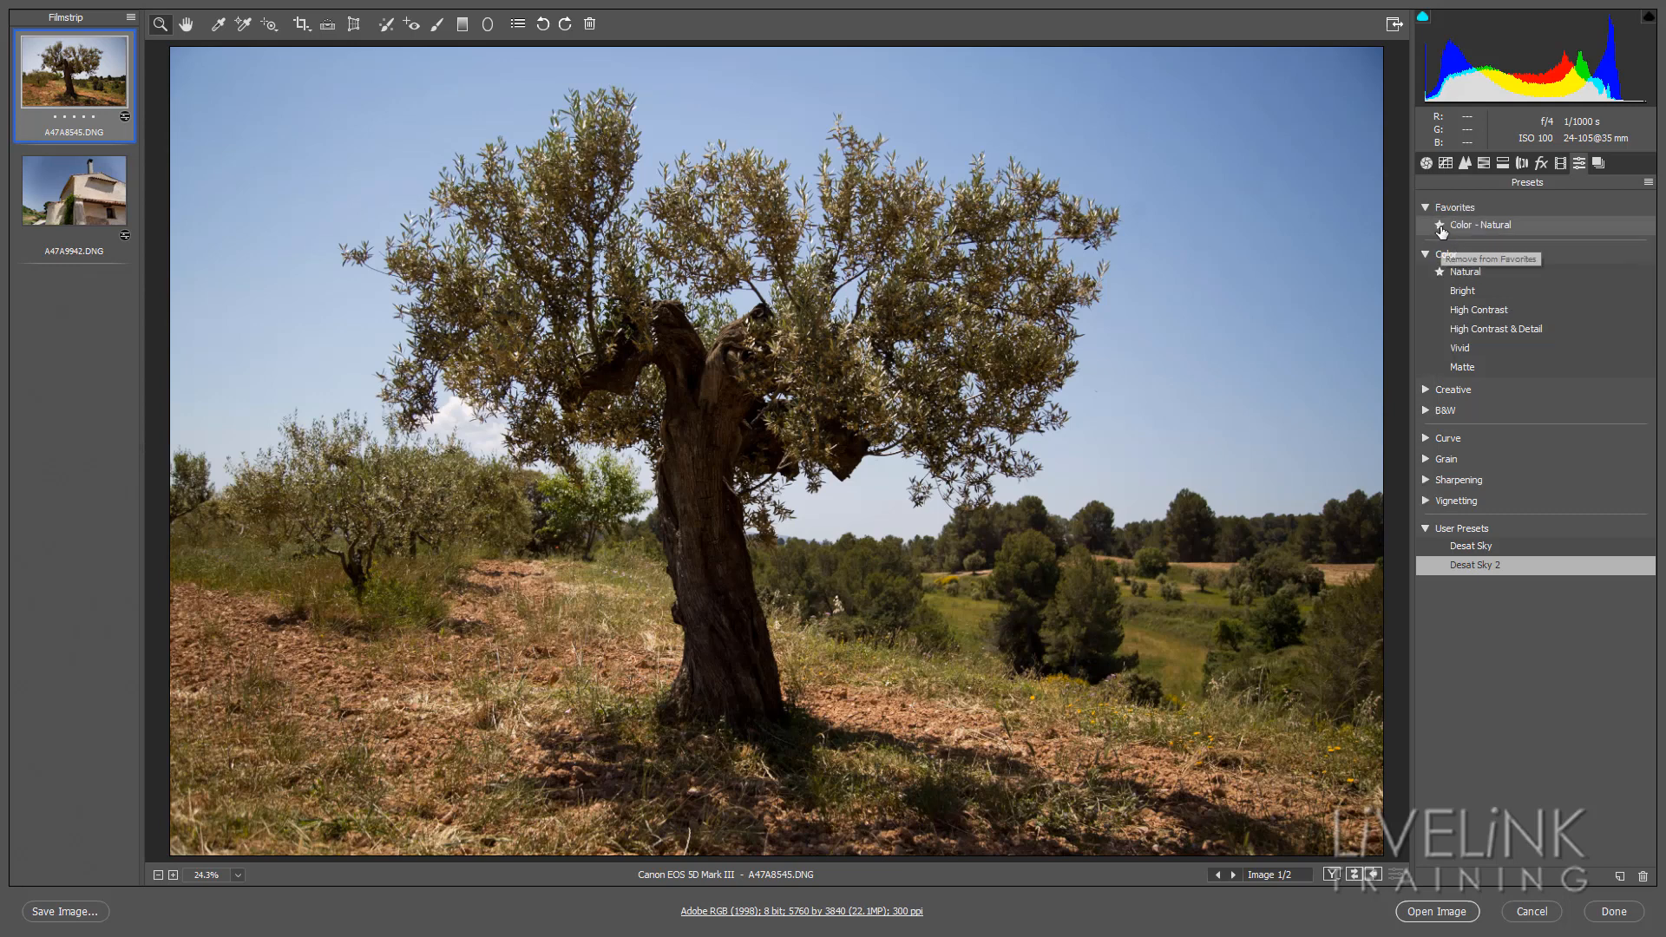